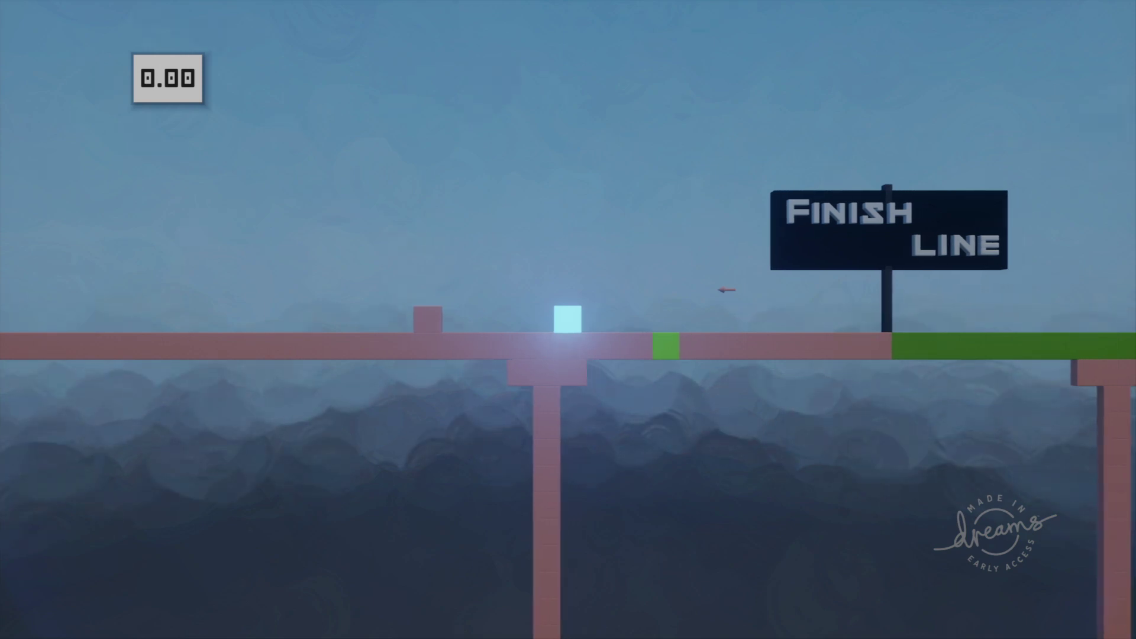
Step: Play-test the timer by moving the glowing cube over the green block and past the finish line, and return to edit mode
key(Right)
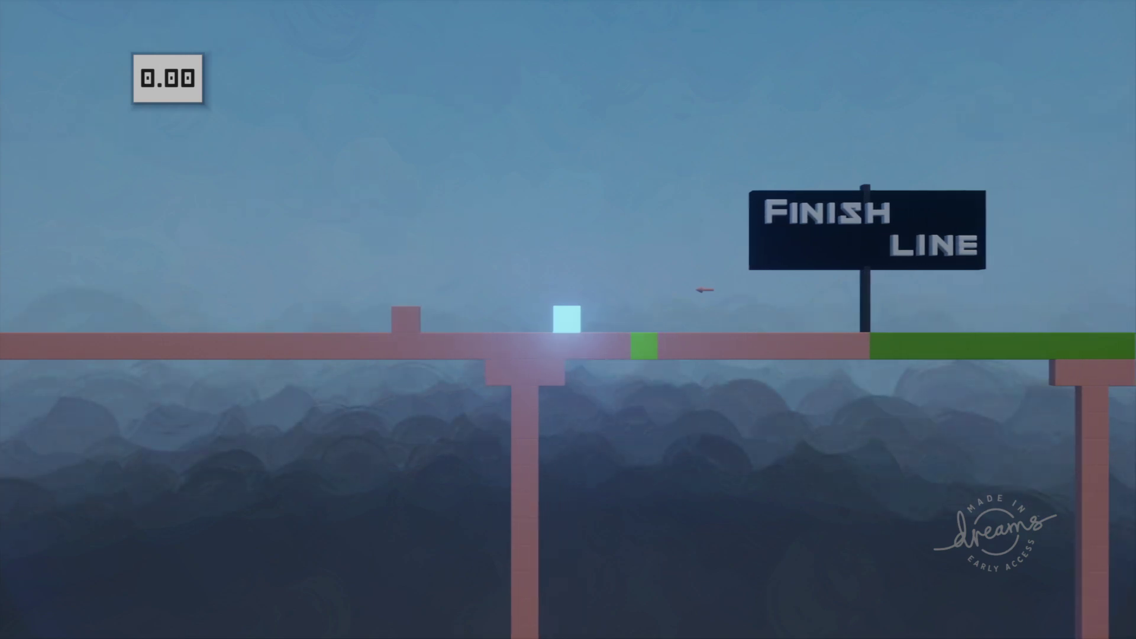
key(Left)
key(Right)
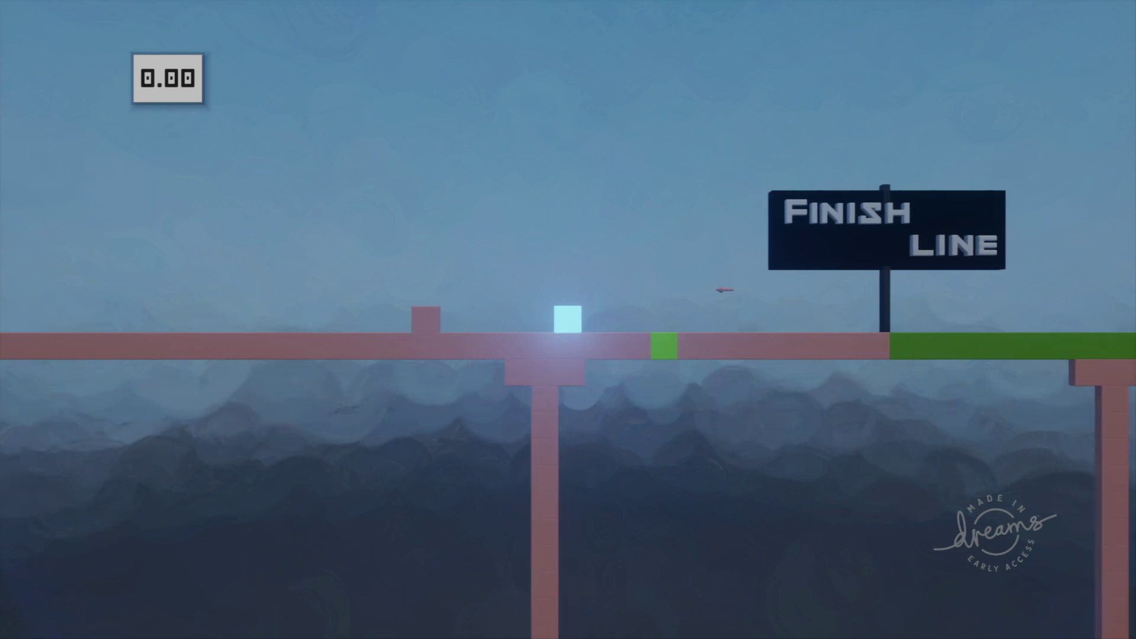
key(Right)
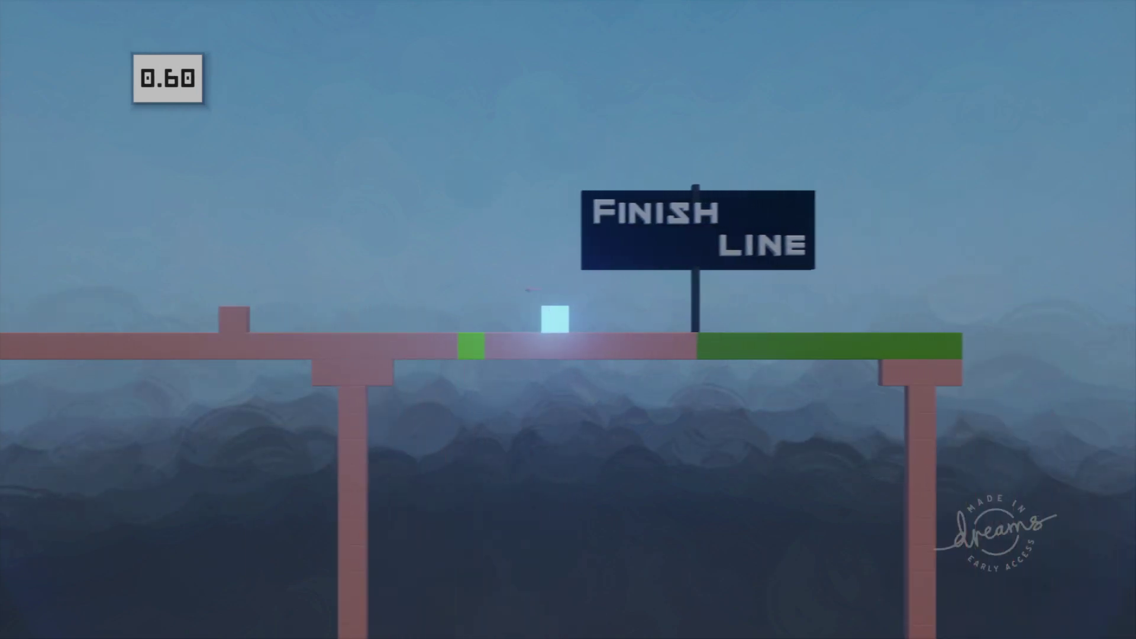
key(Right)
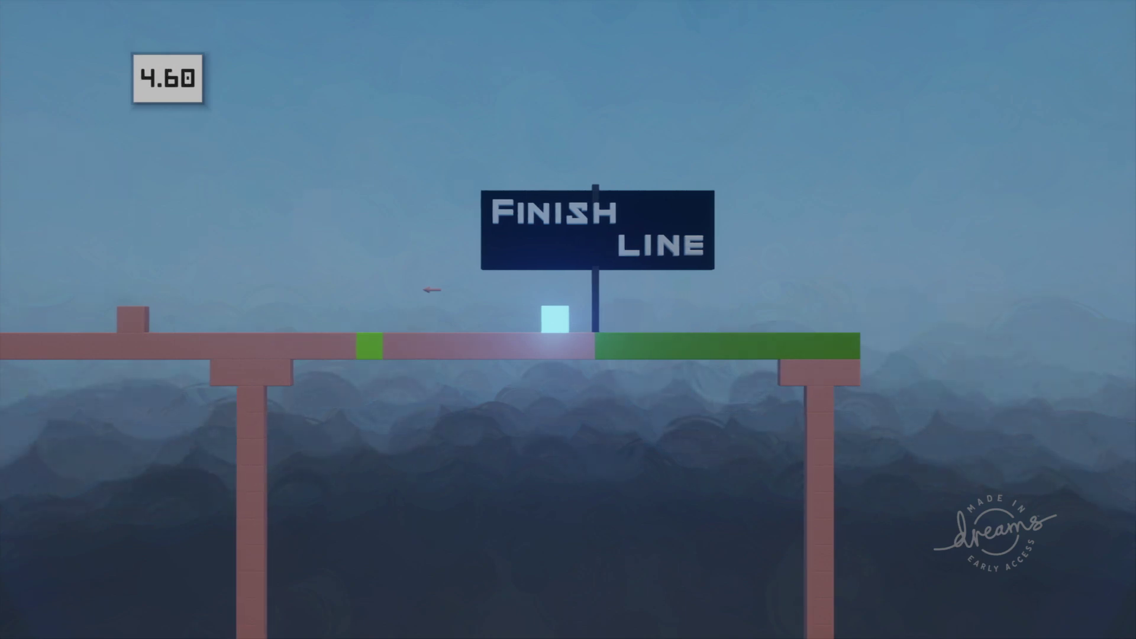
key(Right)
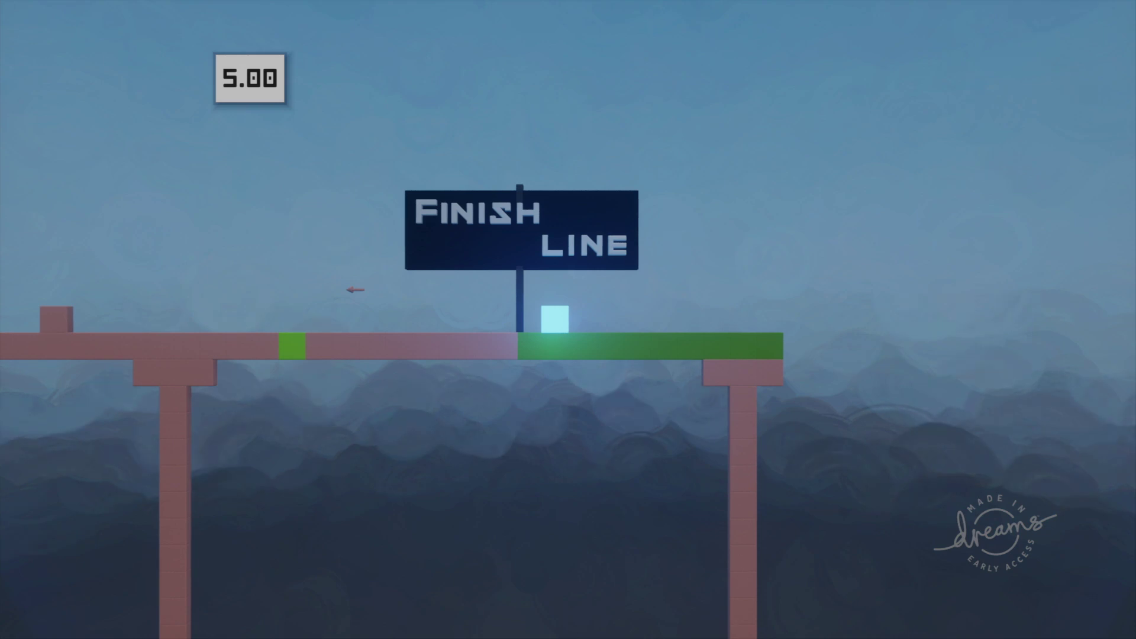
key(Escape)
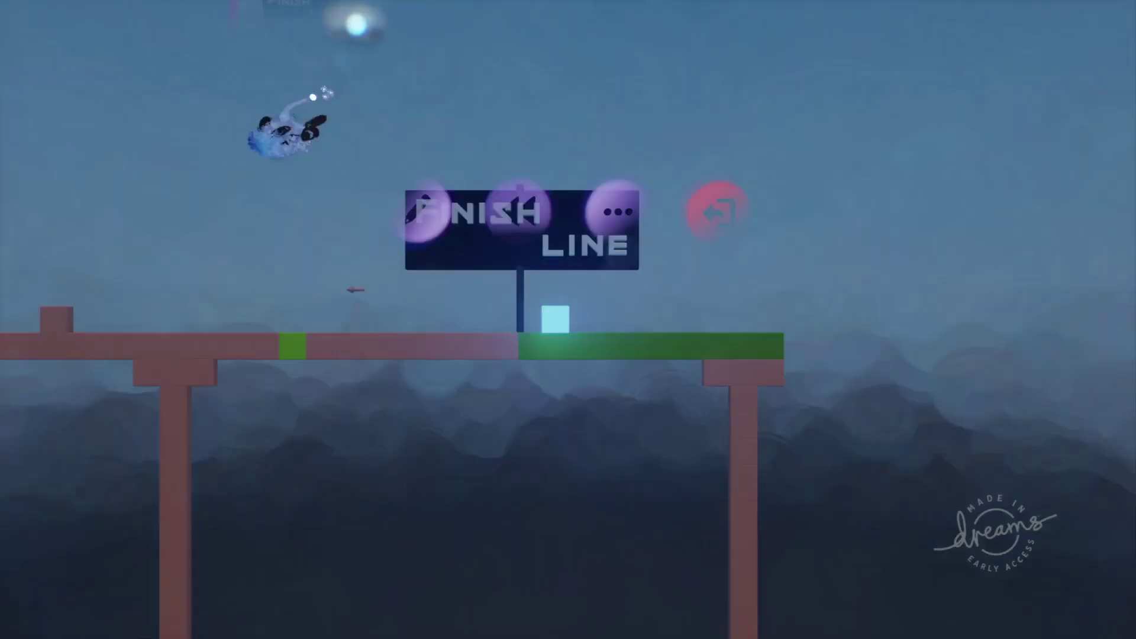
click(406, 476)
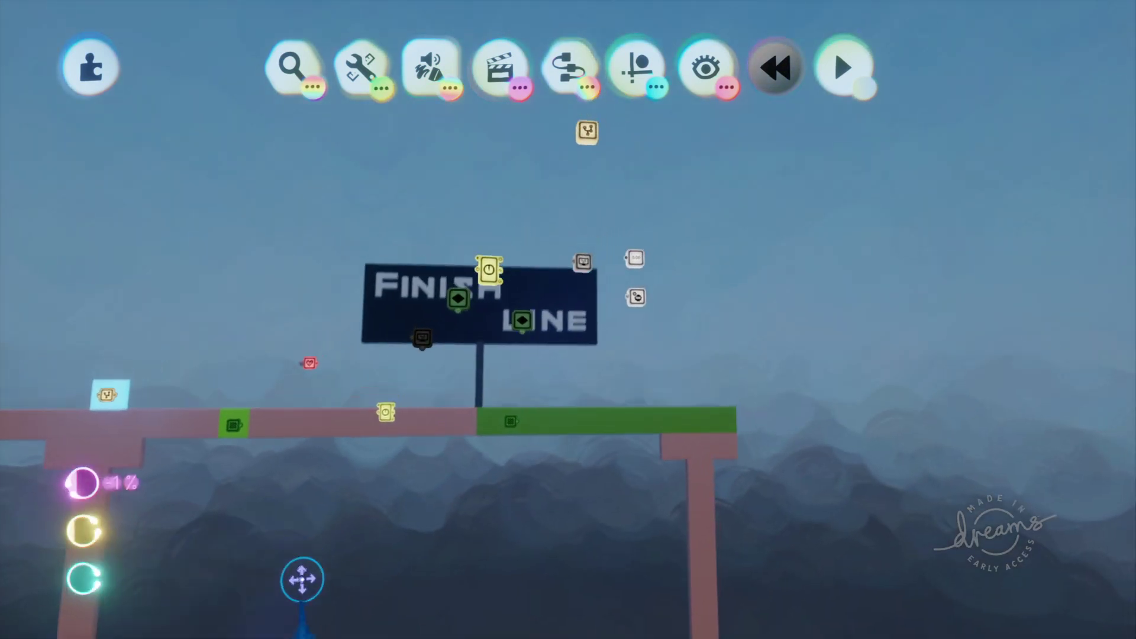
Step: Delete the Score gadget, Number Displayer, timer and keyframe around the Finish Line sign
middle_drag(302, 580, 607, 86)
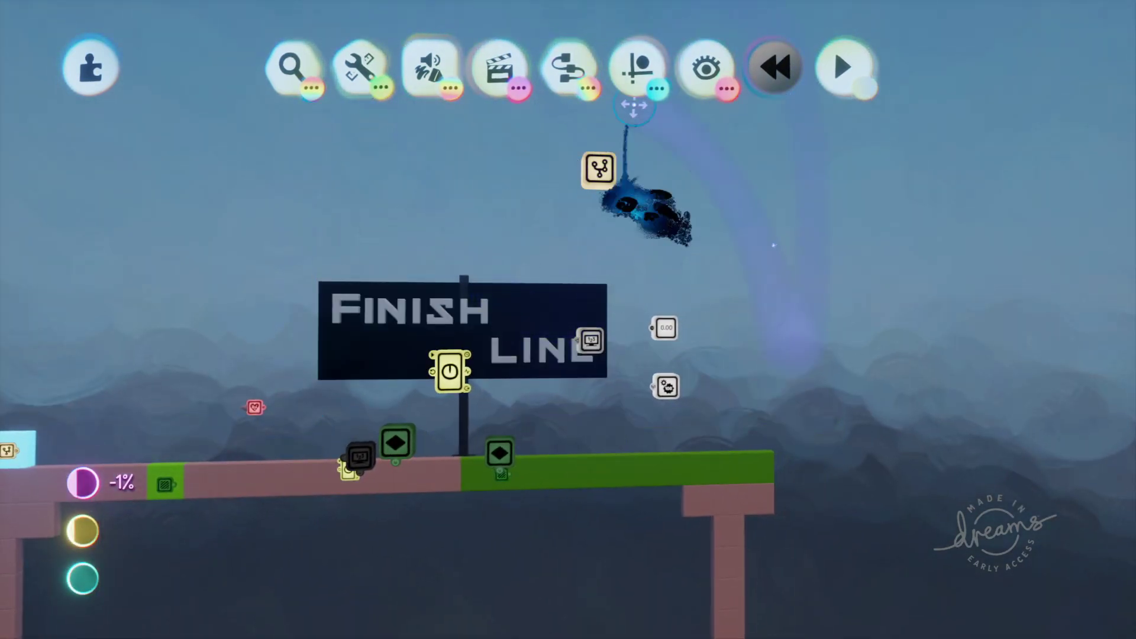
middle_drag(497, 630, 698, 346)
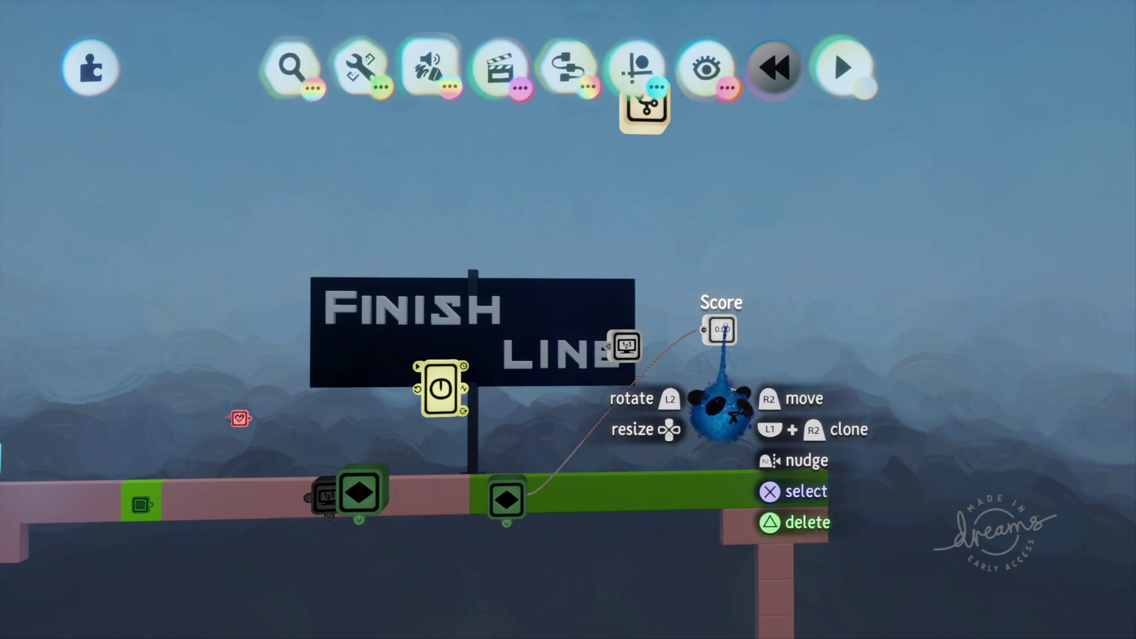
drag(720, 408, 733, 482)
key(Delete)
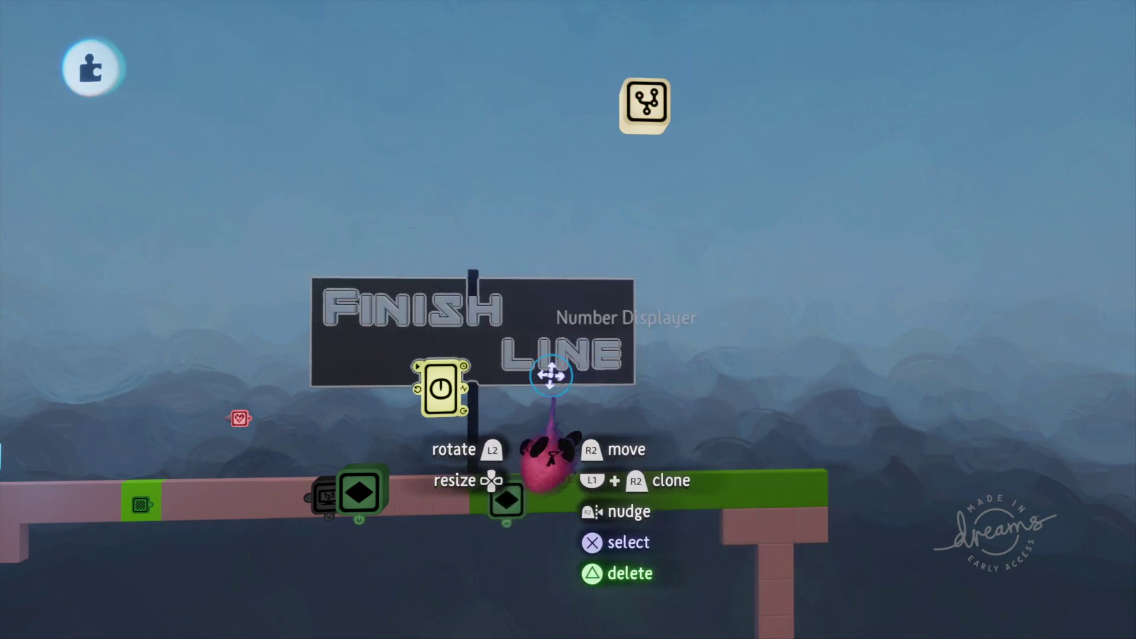
key(Delete)
Step: Delete the remaining keyframe, the dark number displayer and the Timer Output node along the pink platform
middle_drag(406, 556, 446, 503)
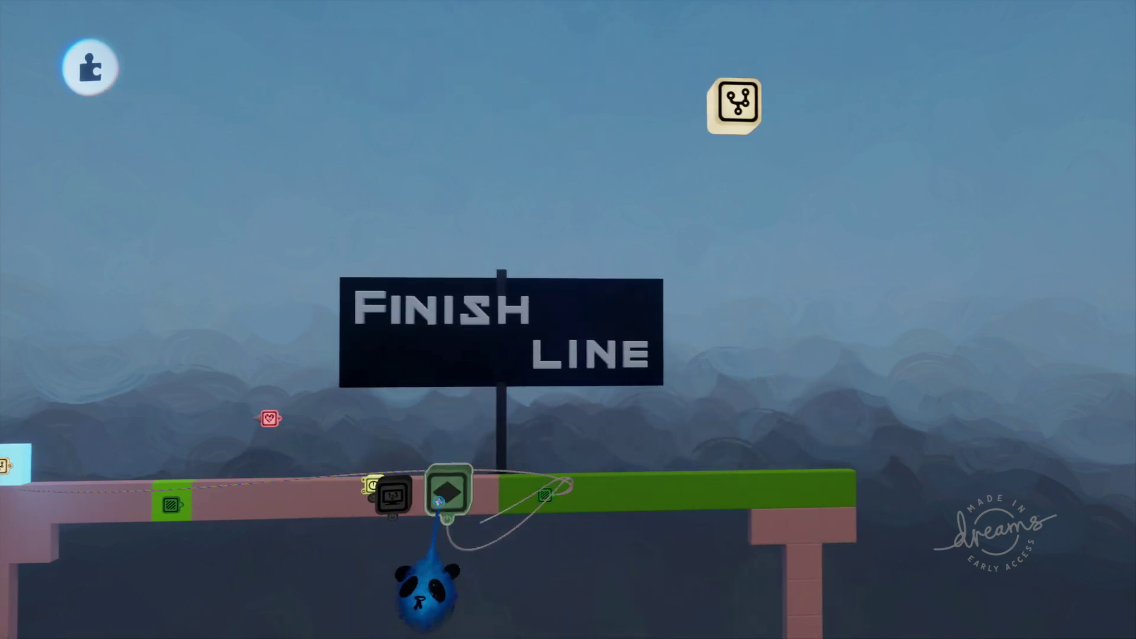
key(Delete)
key(Delete)
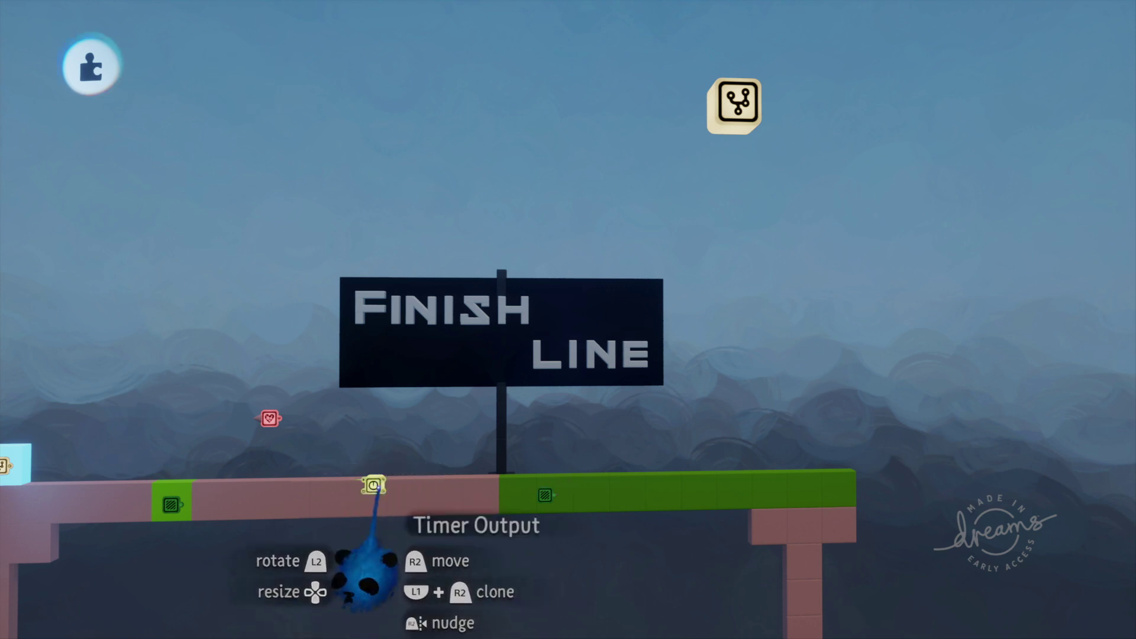
key(Delete)
Step: Place a new Timer gadget beside the Finish Line sign, above the green platform
middle_drag(374, 597, 568, 391)
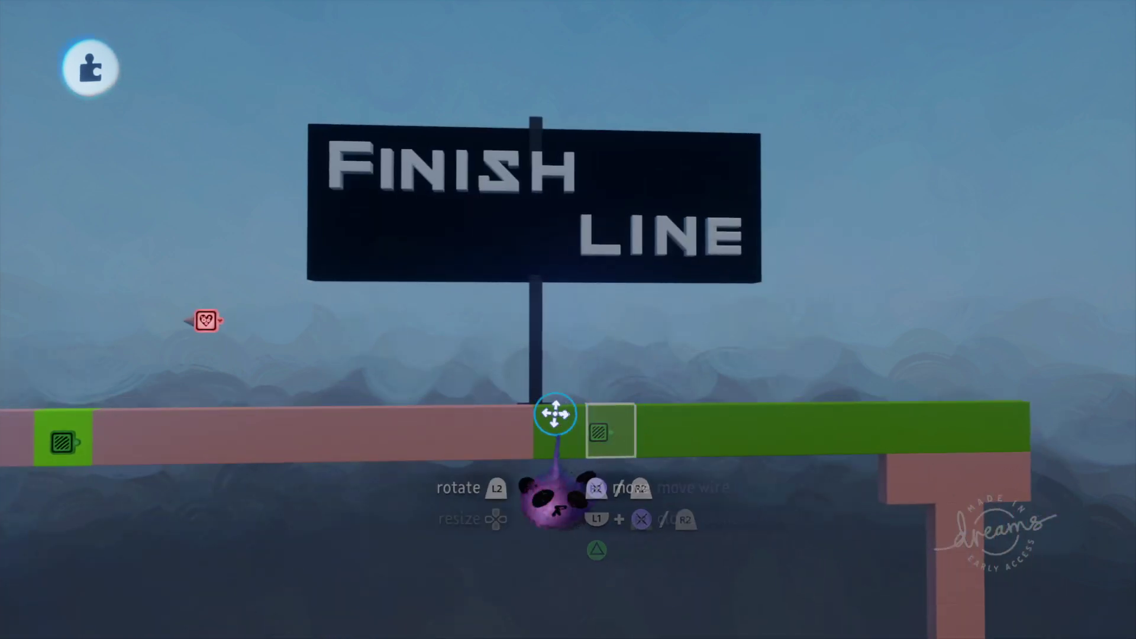
middle_drag(556, 414, 420, 431)
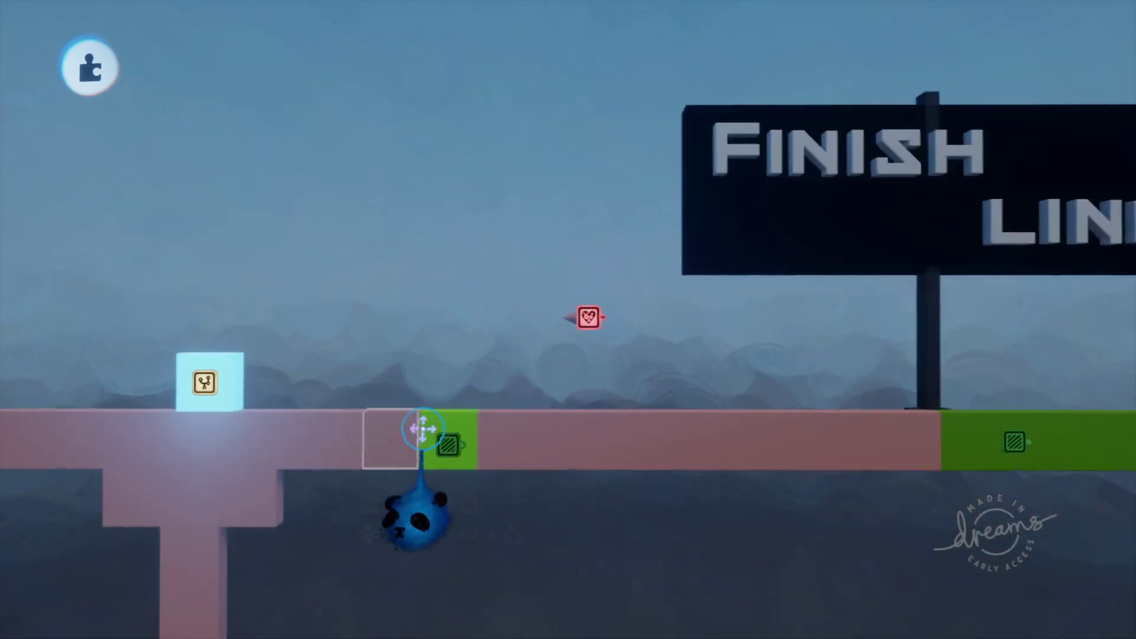
click(451, 444)
click(468, 437)
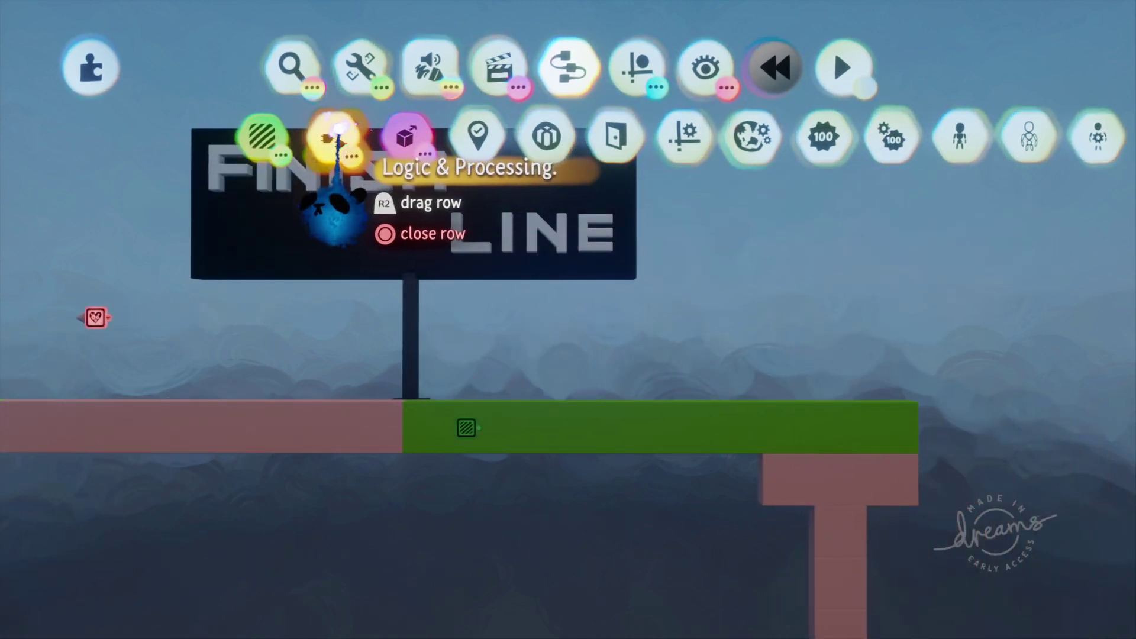
click(335, 133)
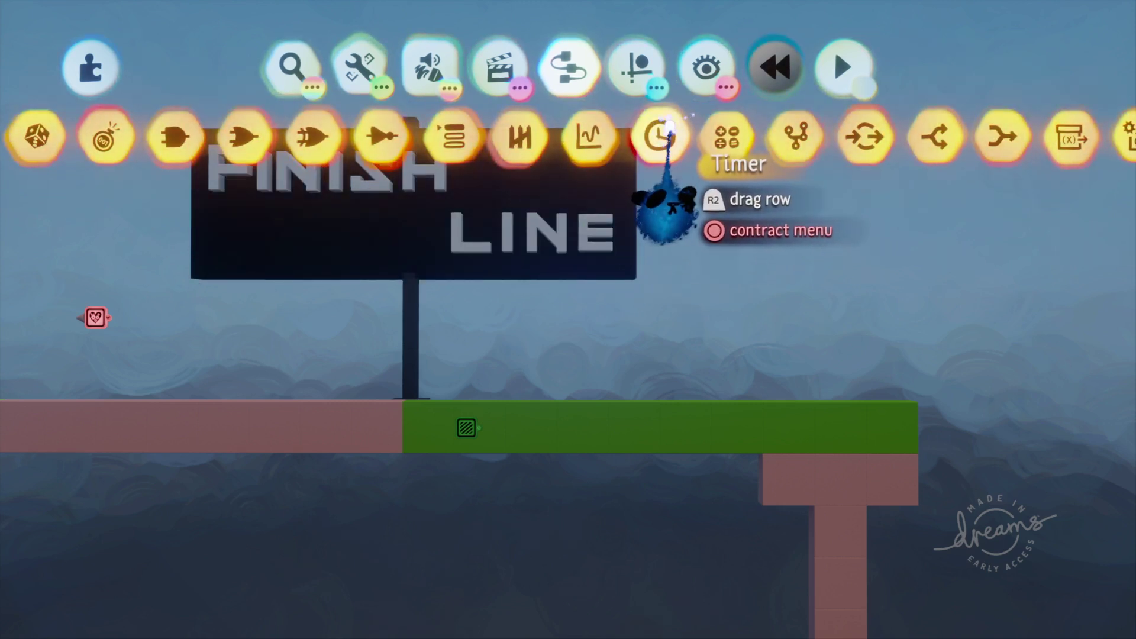
click(658, 136)
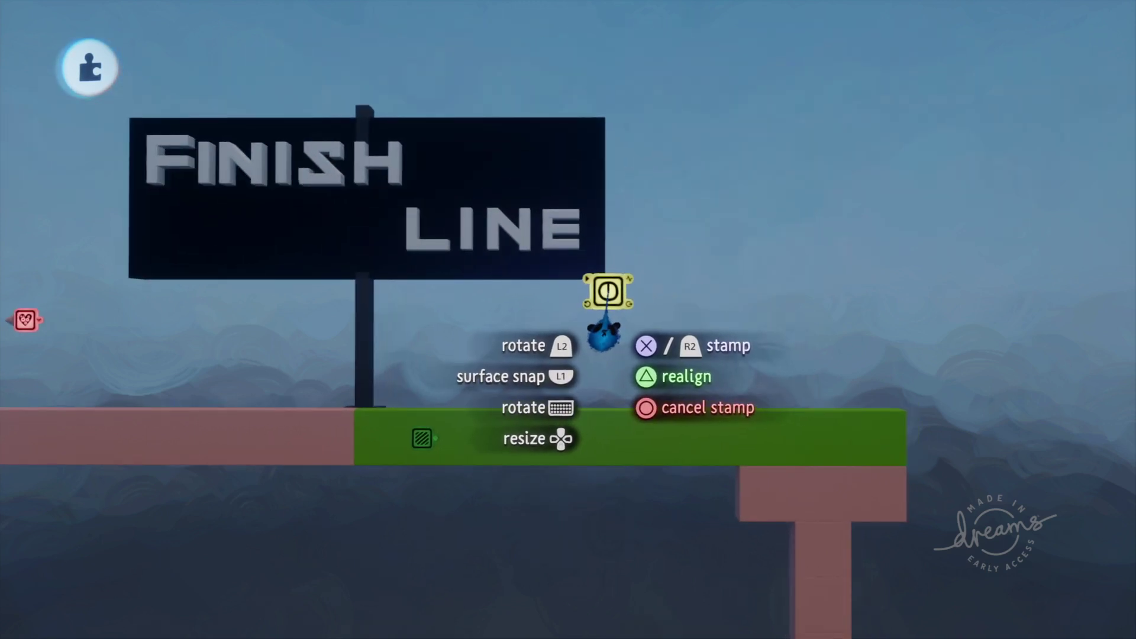
click(629, 308)
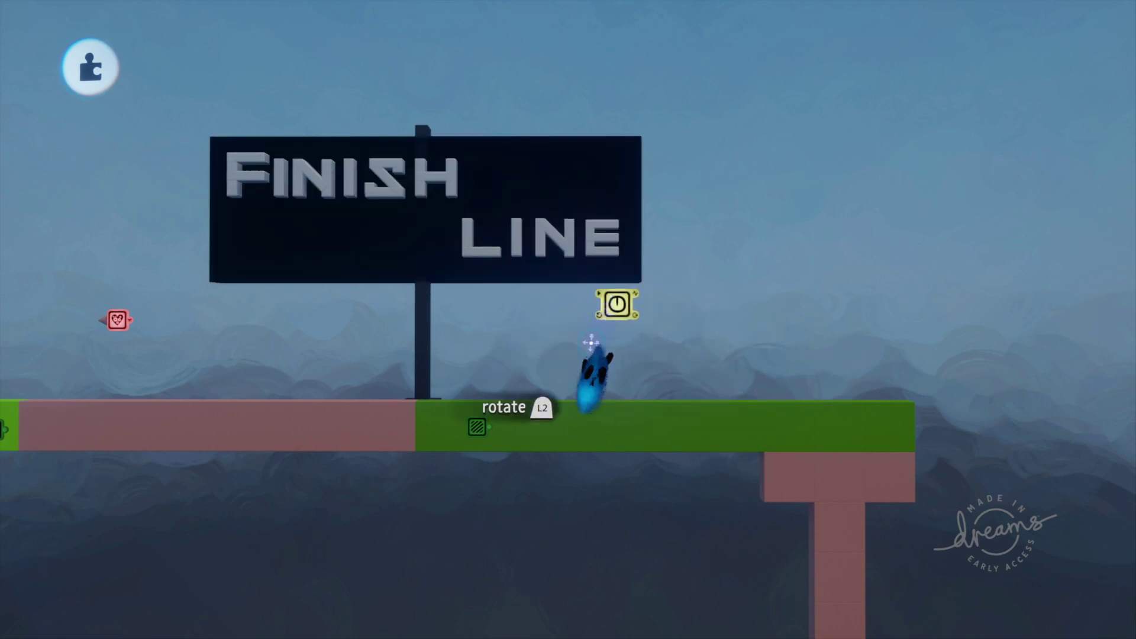
Step: Wire the small green block's trigger zone to the timer's Start Timer input and set the timer's target time to 668.5 s
middle_drag(591, 340, 299, 426)
click(302, 421)
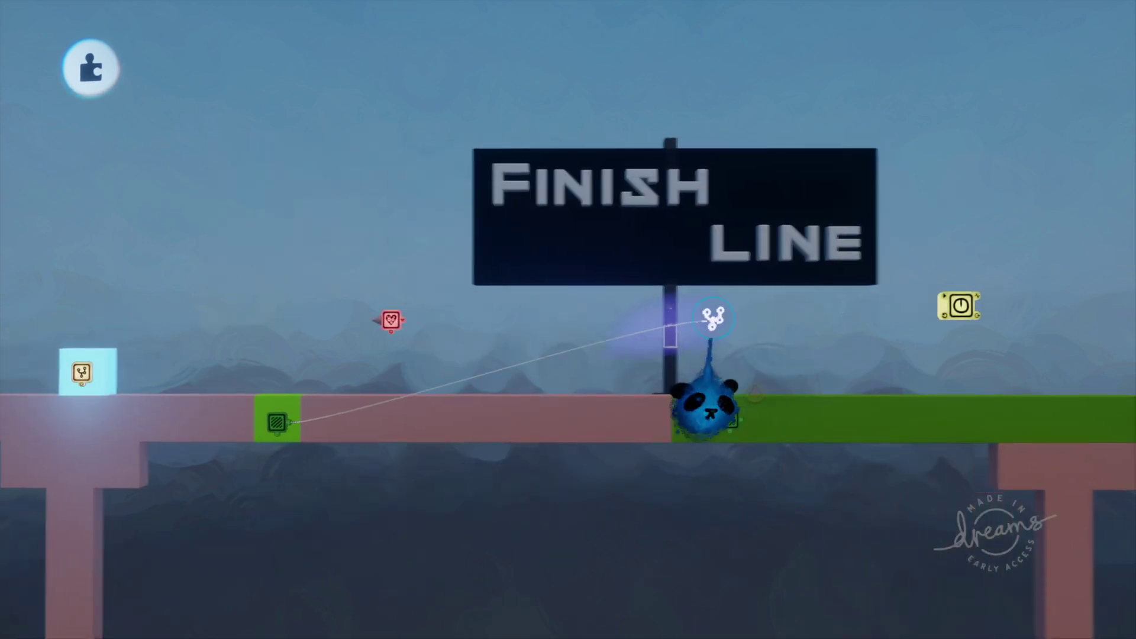
scroll(709, 317, right, 4)
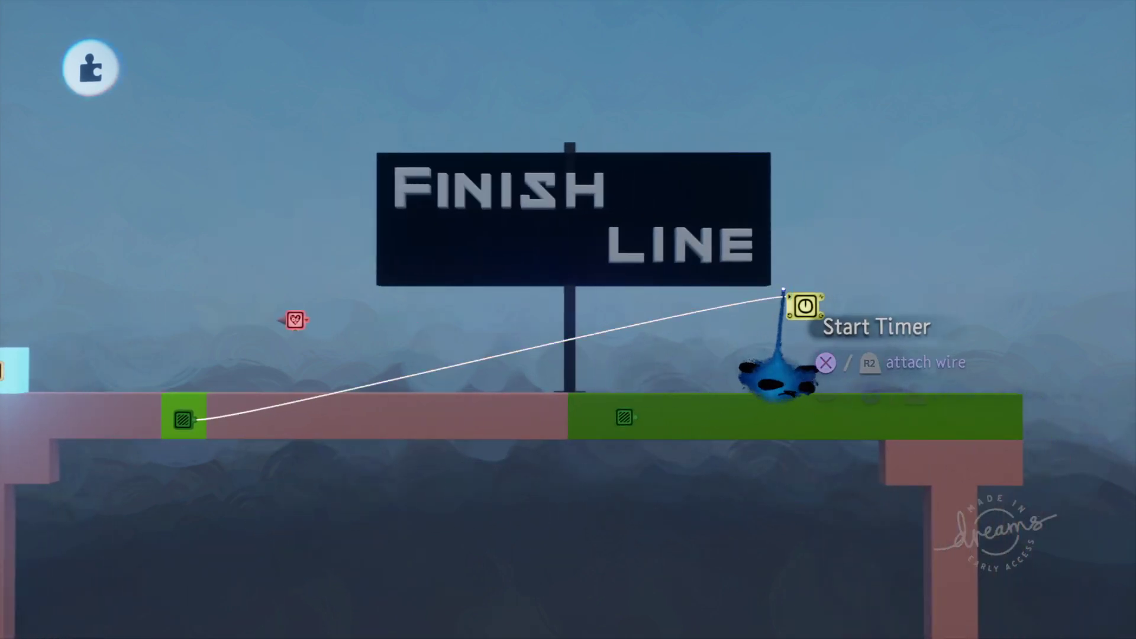
click(783, 290)
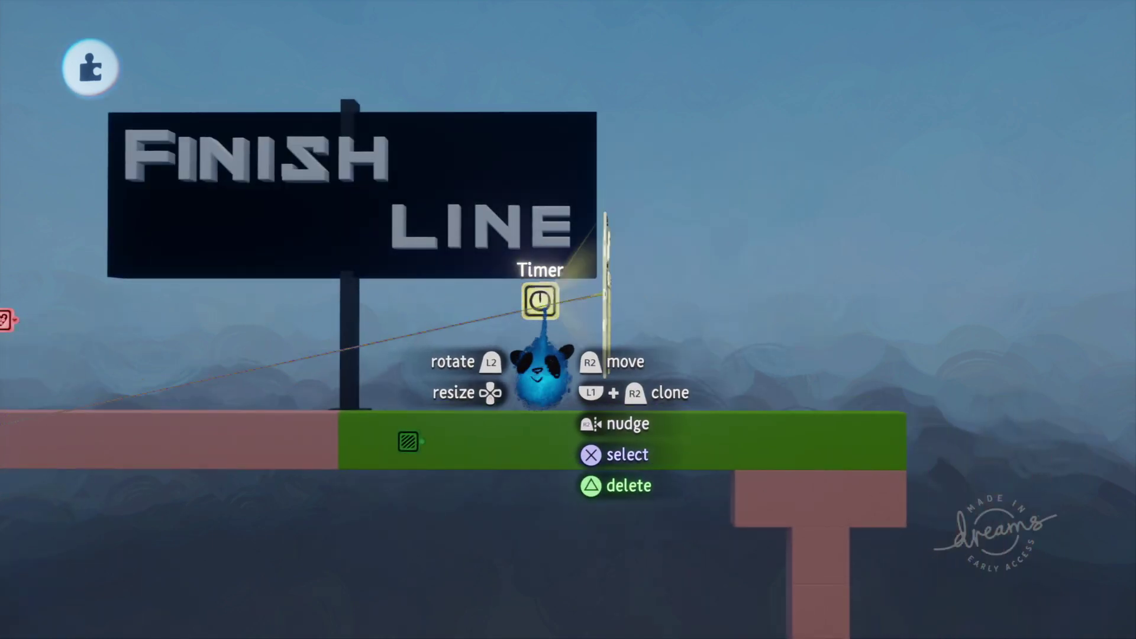
click(540, 301)
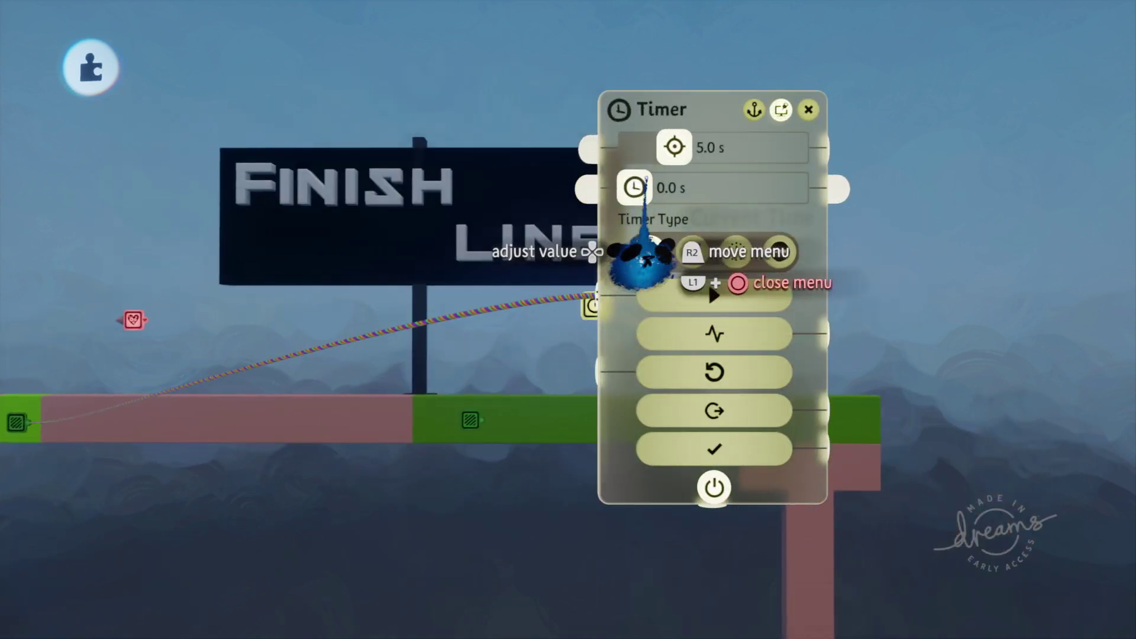
drag(674, 146, 1106, 190)
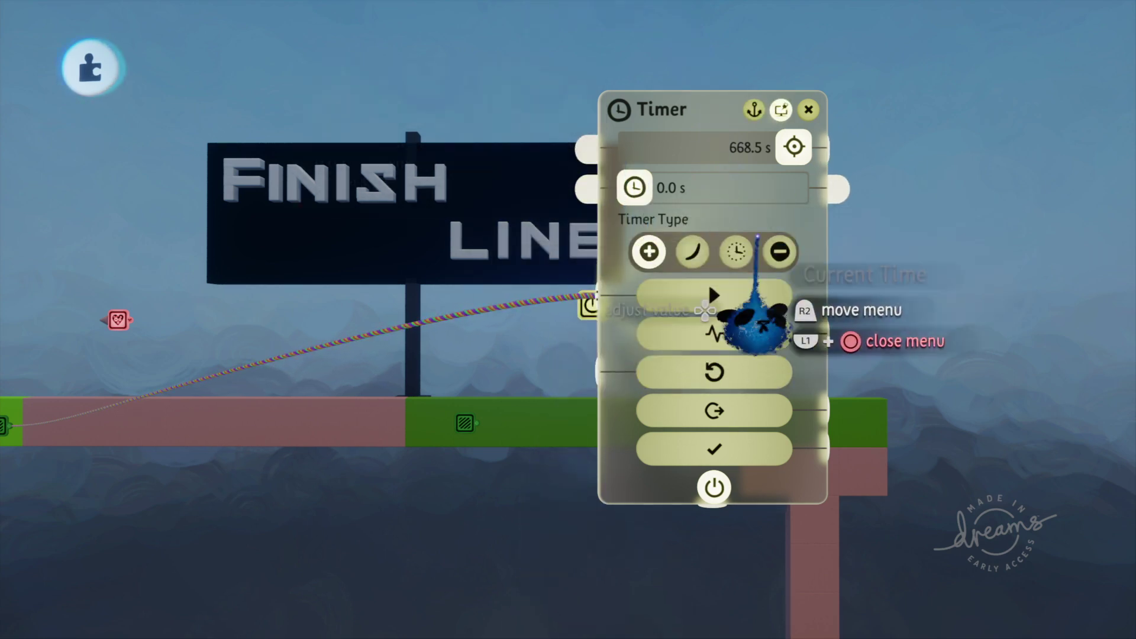
Step: Add a Number Displayer gadget and position it next to the timer, closing the timer's settings
mouse_move(507, 109)
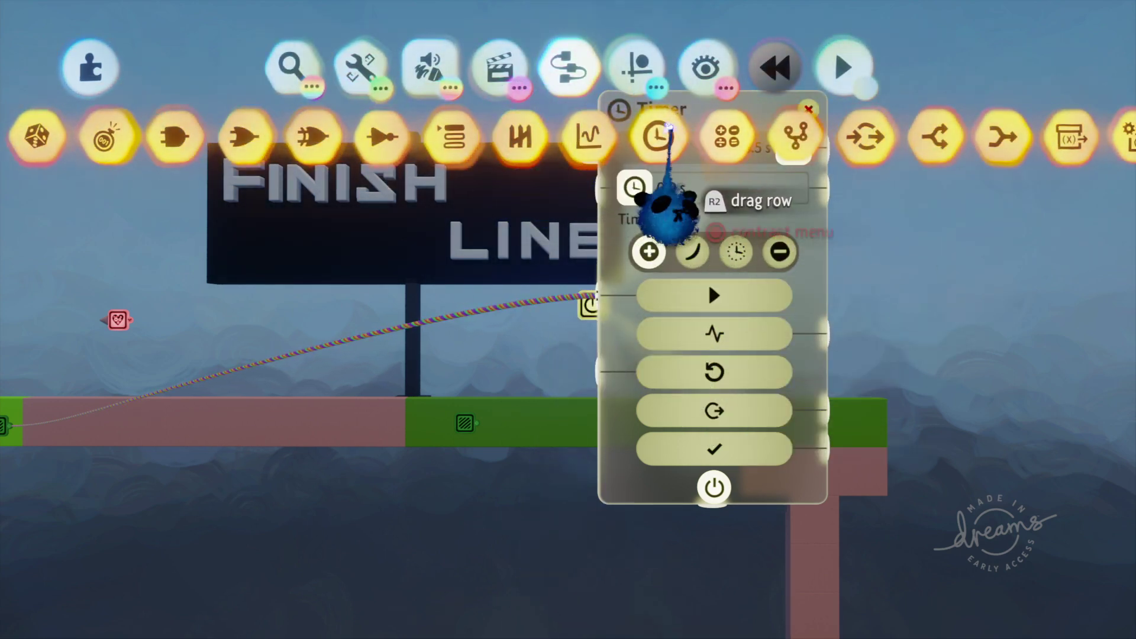
key(Escape)
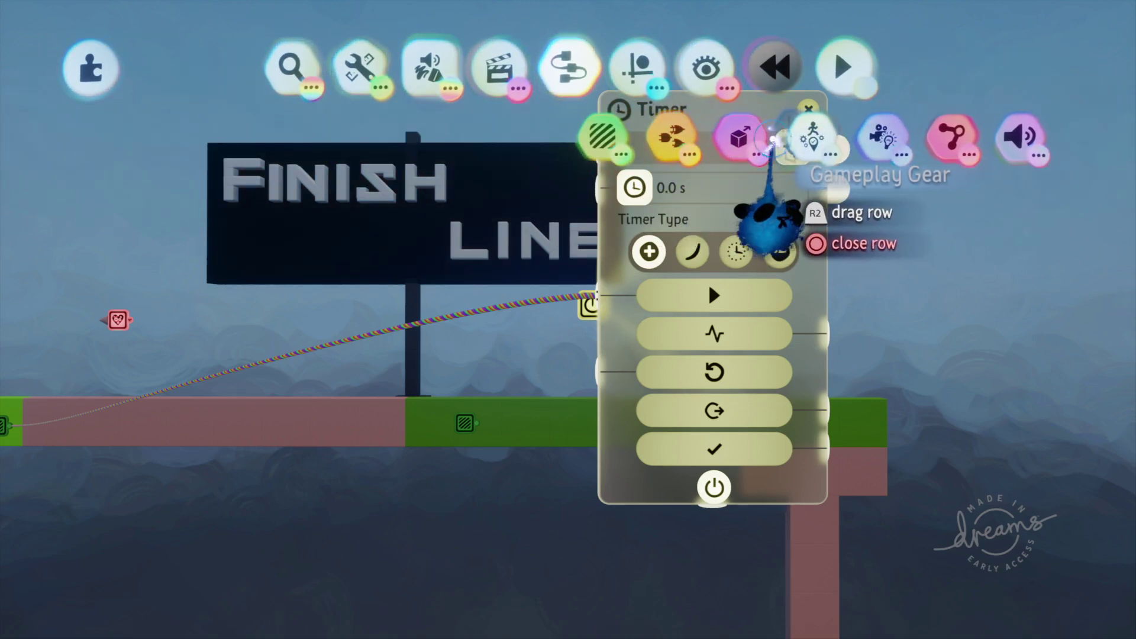
click(812, 137)
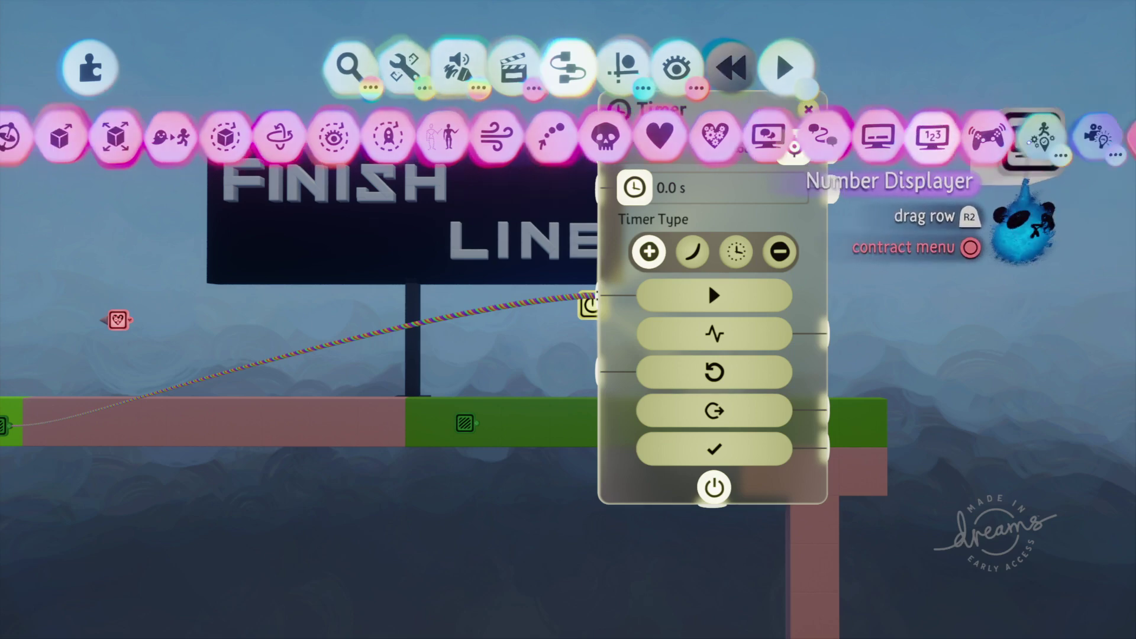
click(1029, 136)
click(879, 245)
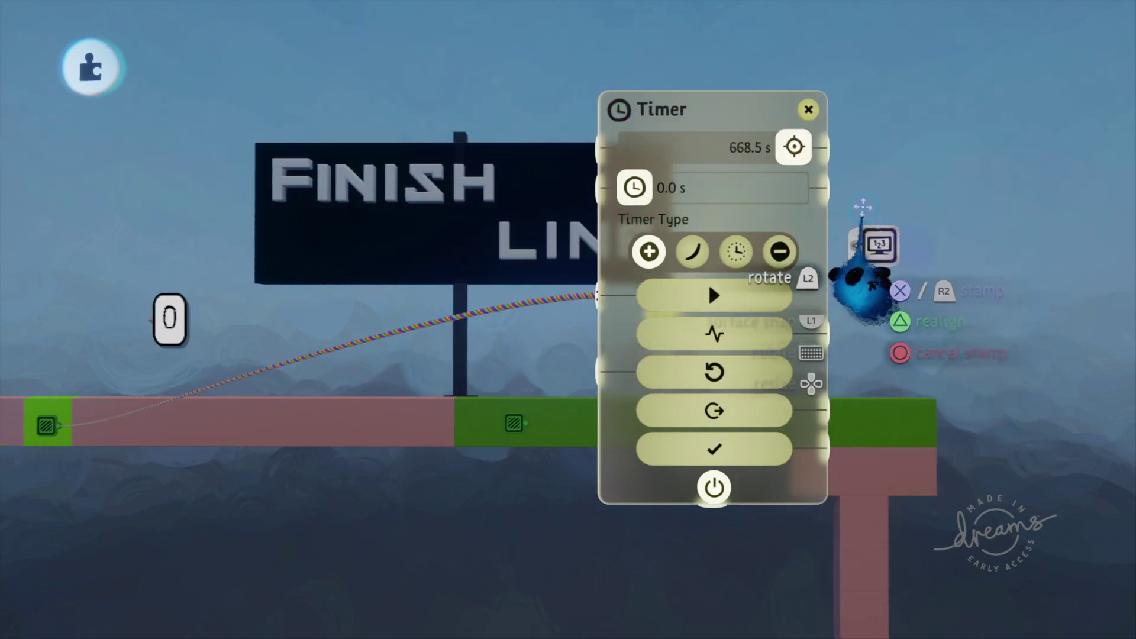
click(808, 110)
middle_drag(798, 329, 642, 298)
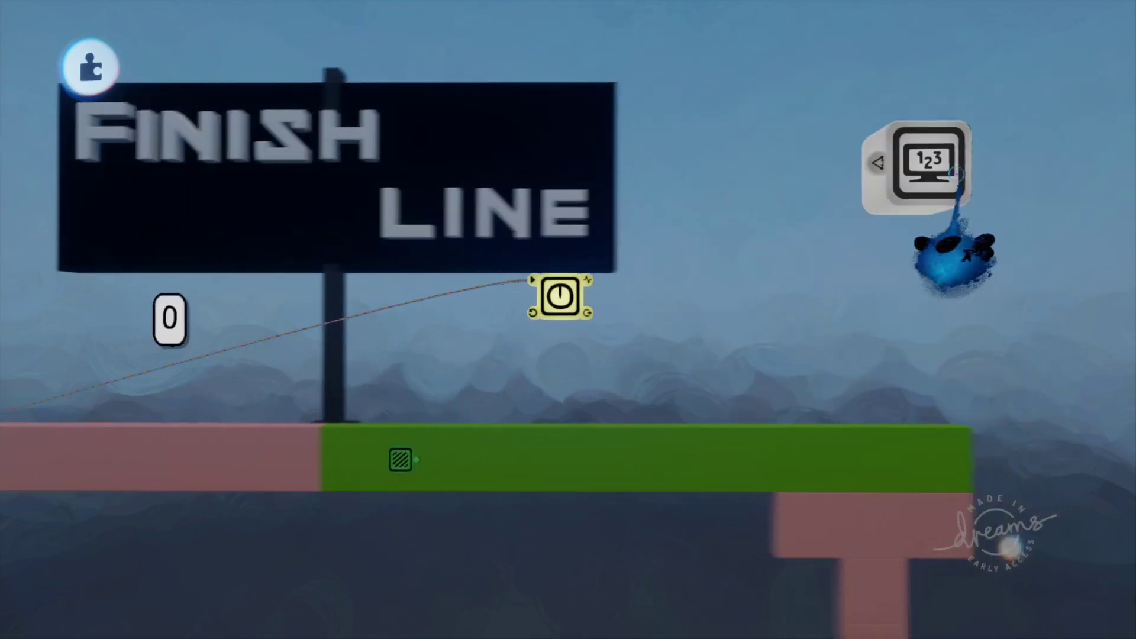
drag(931, 180, 690, 326)
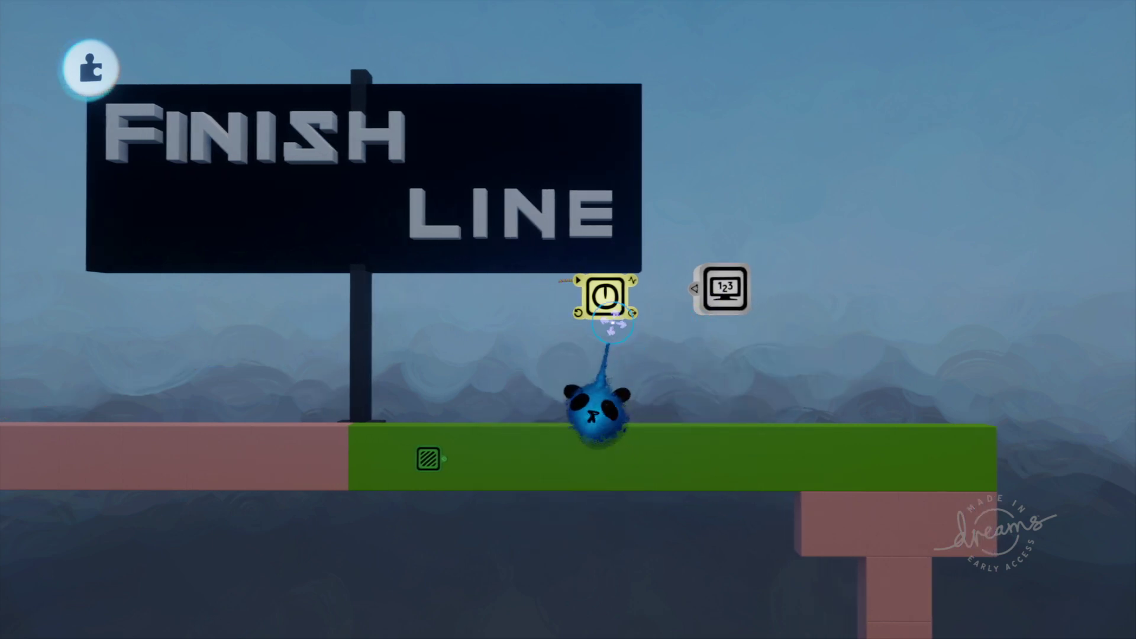
Step: Wire the timer's Current Time output to the Number Displayer's input and close the timer's settings
drag(544, 196, 758, 294)
click(758, 295)
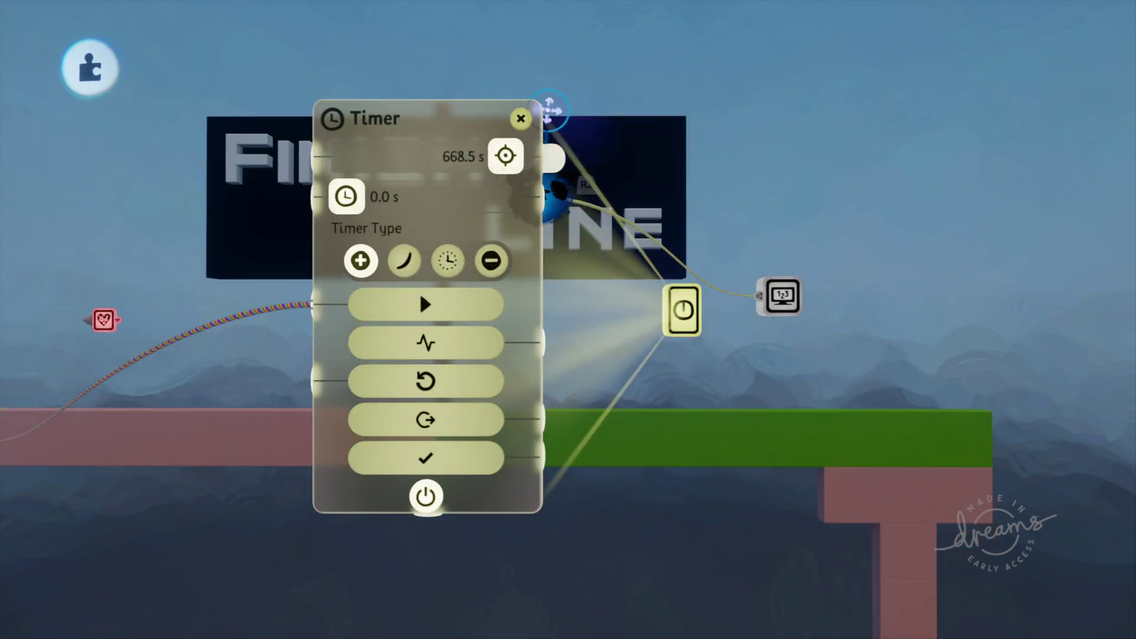
click(521, 118)
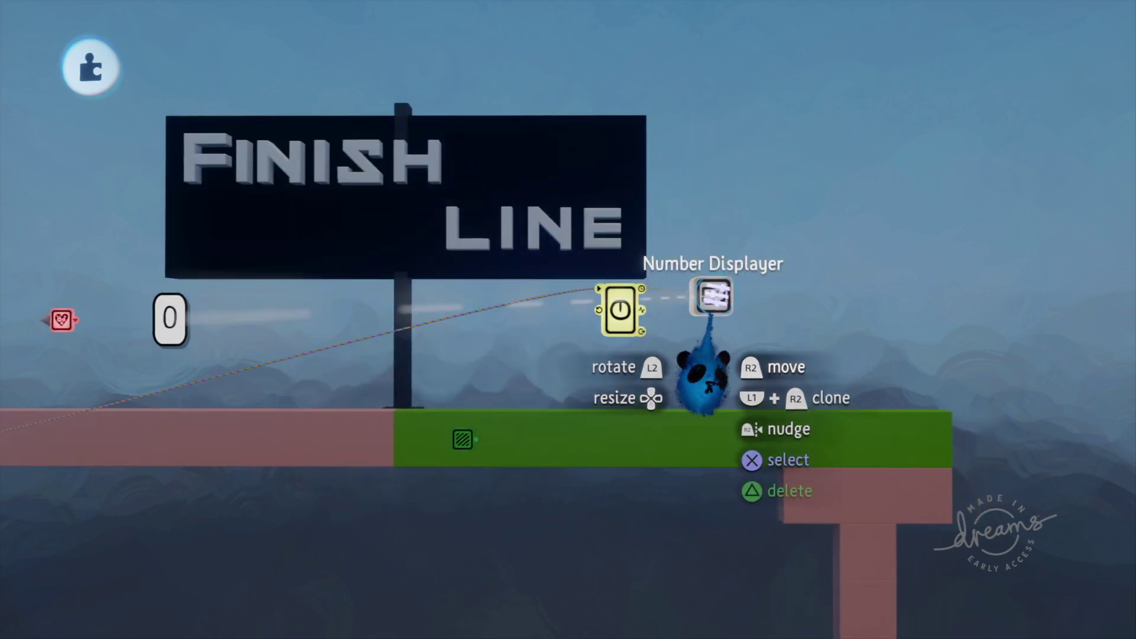
Step: Set the Number Displayer to show 2 decimal places, look through its text box and border properties, and close its settings
click(712, 298)
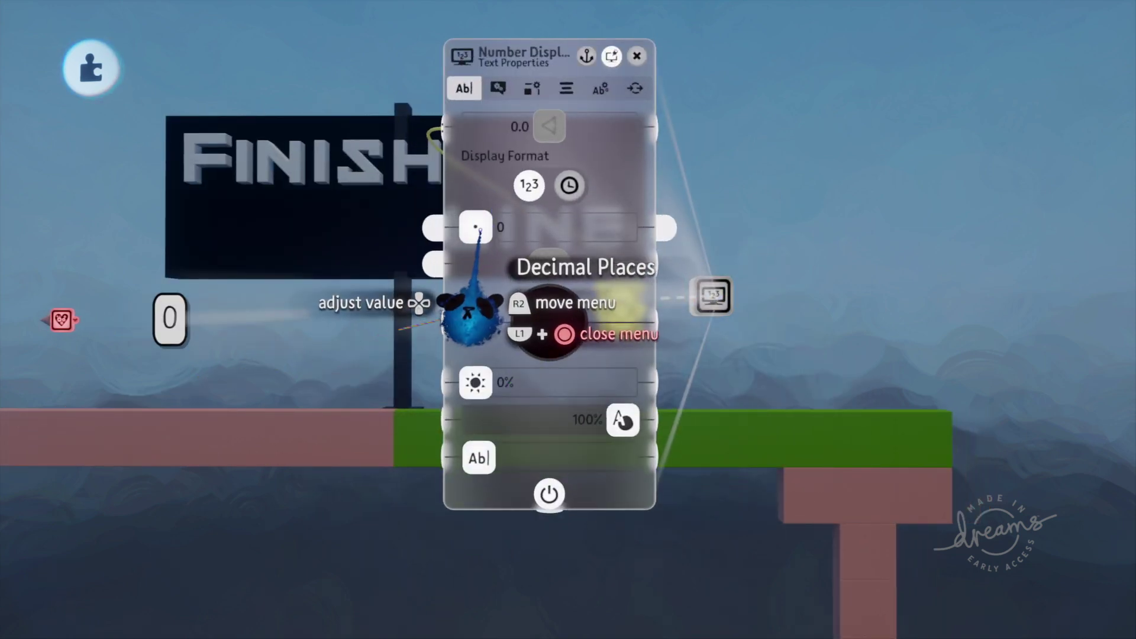
drag(479, 228, 575, 226)
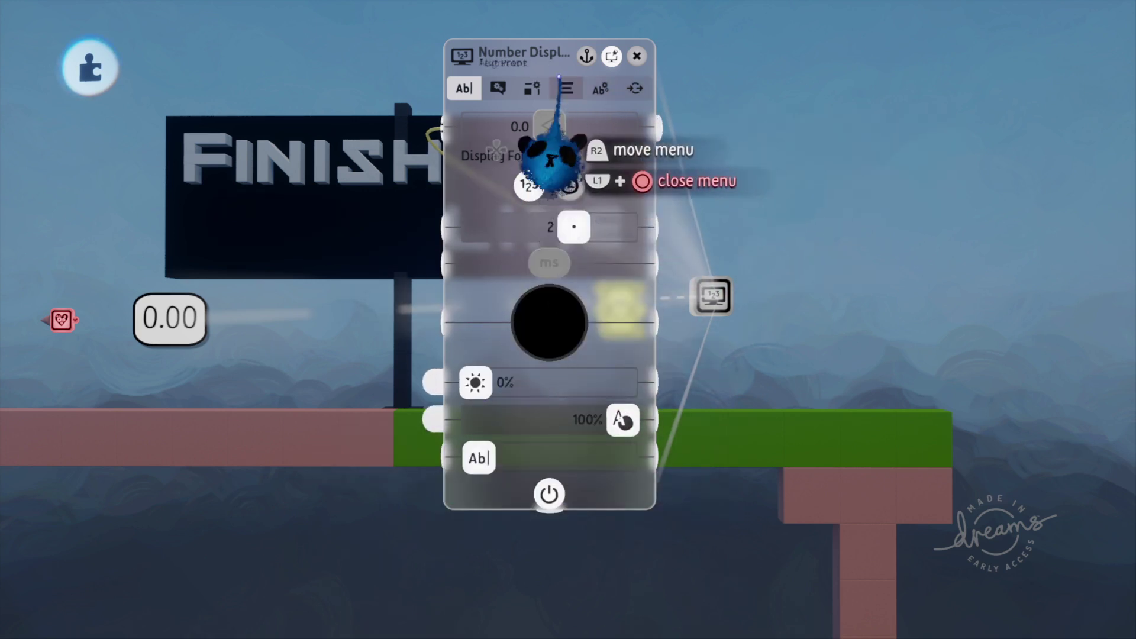
click(503, 93)
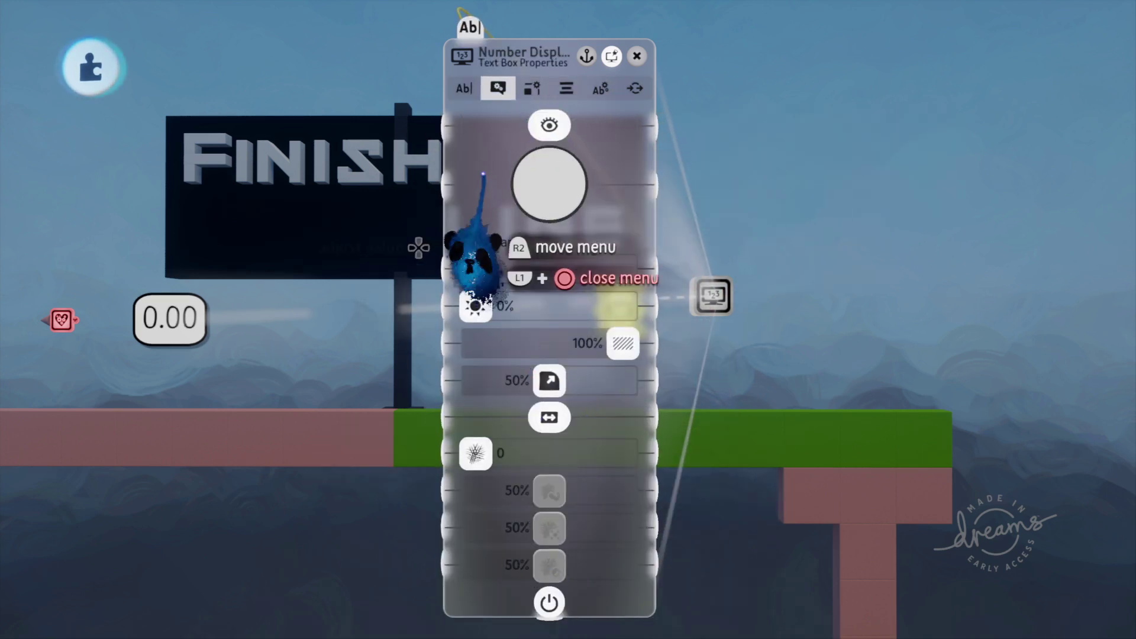
click(532, 87)
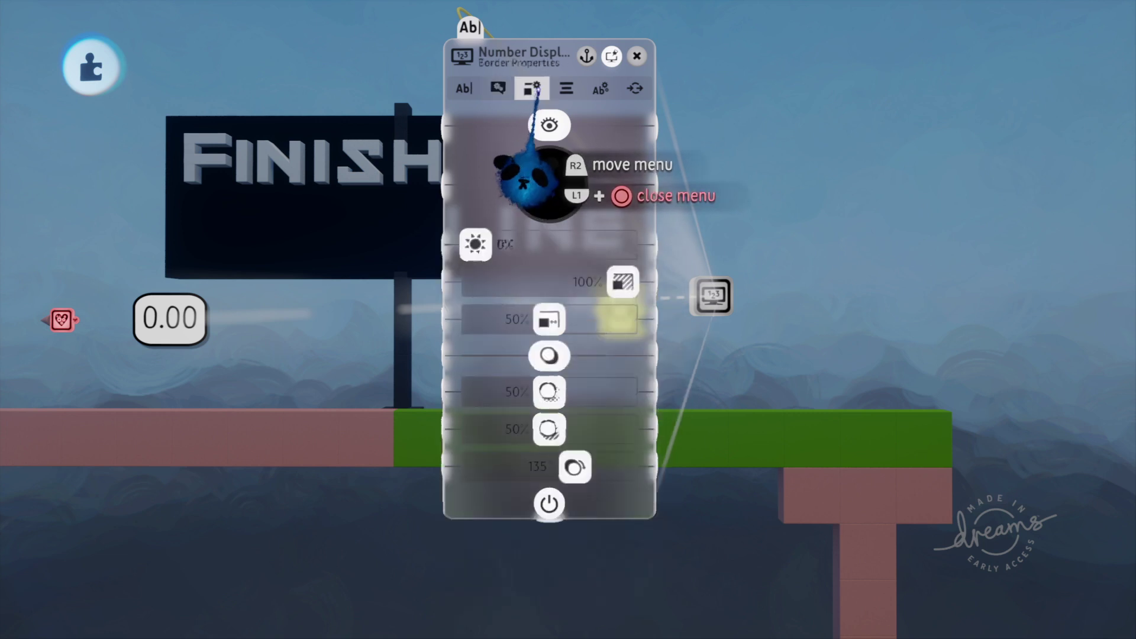
click(638, 56)
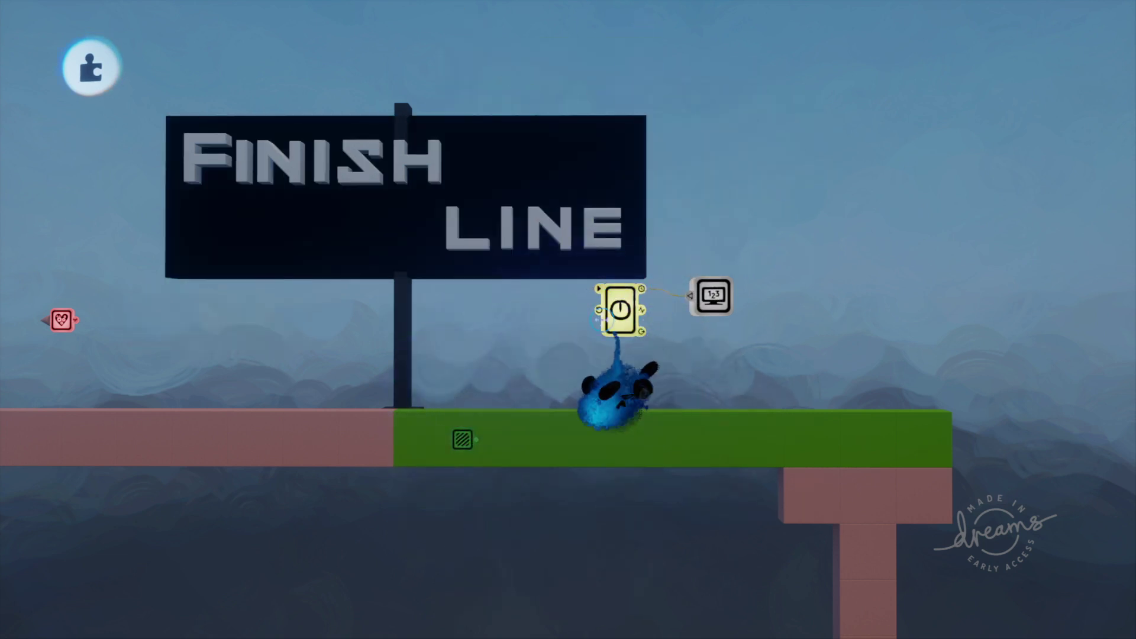
Step: Play-test the scene by moving the cube over the small green block to the finish line, and return to edit mode
key(Escape)
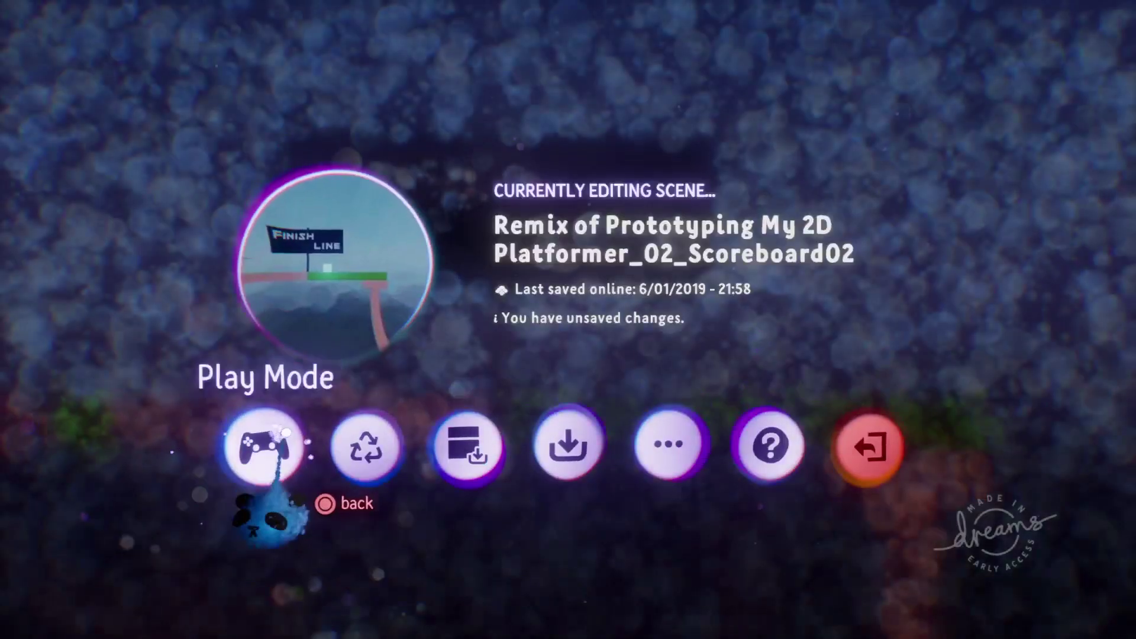
click(263, 447)
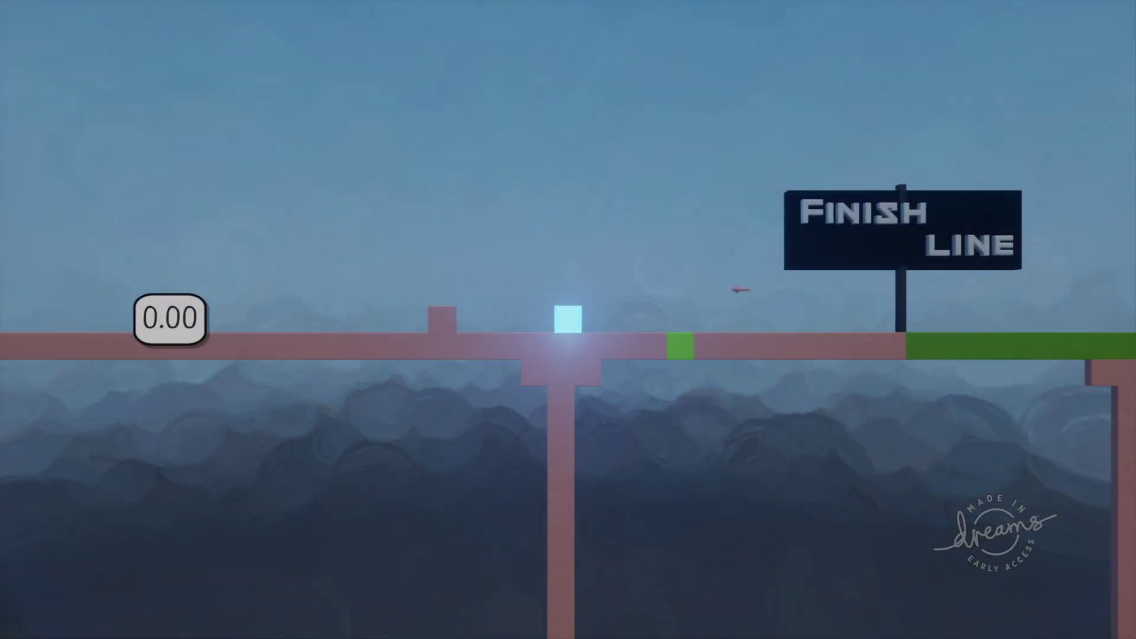
key(Right)
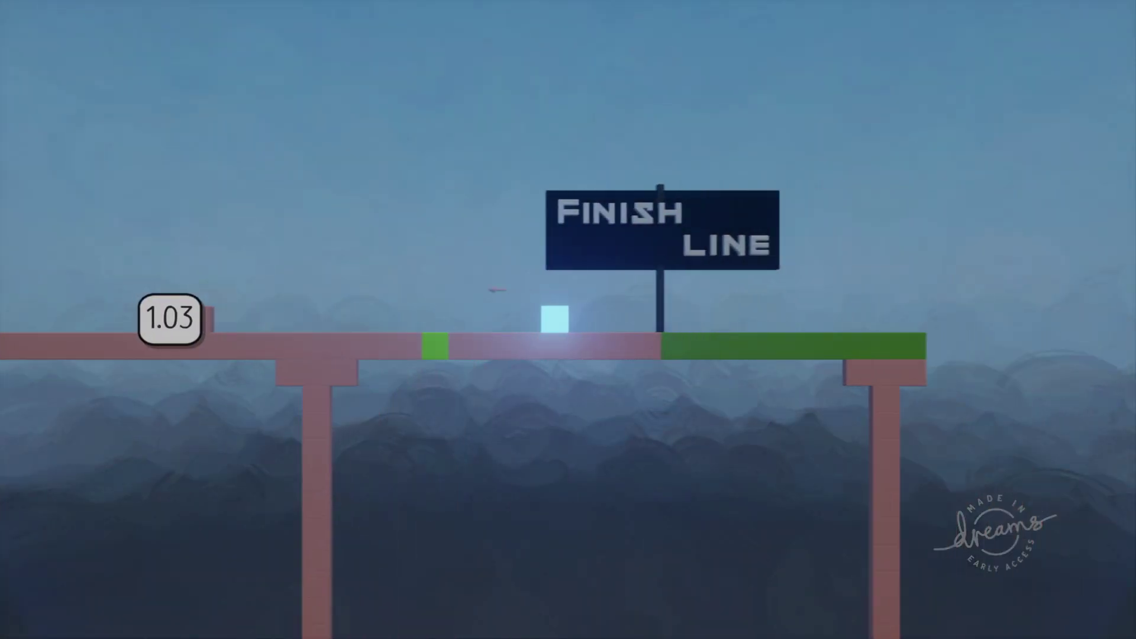
key(Right)
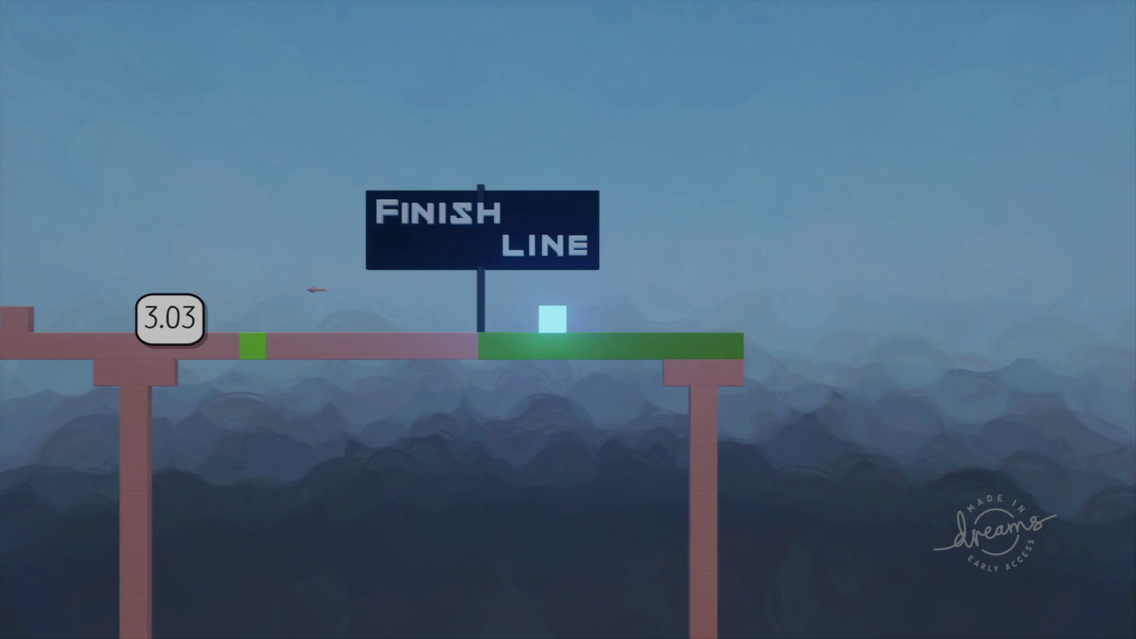
key(Left)
key(Escape)
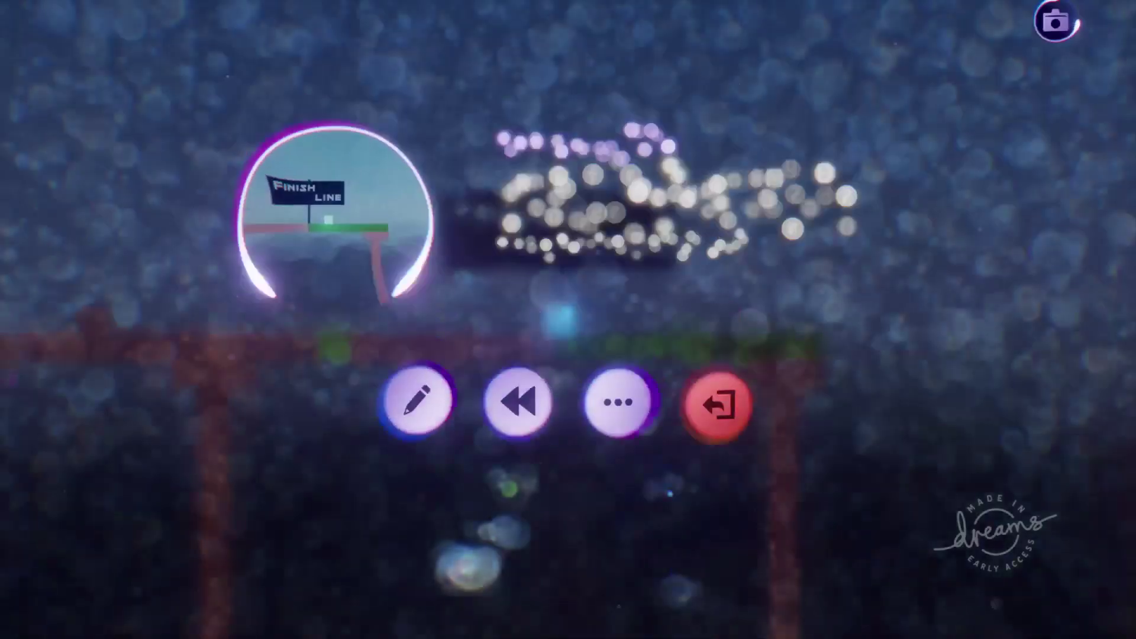
click(417, 401)
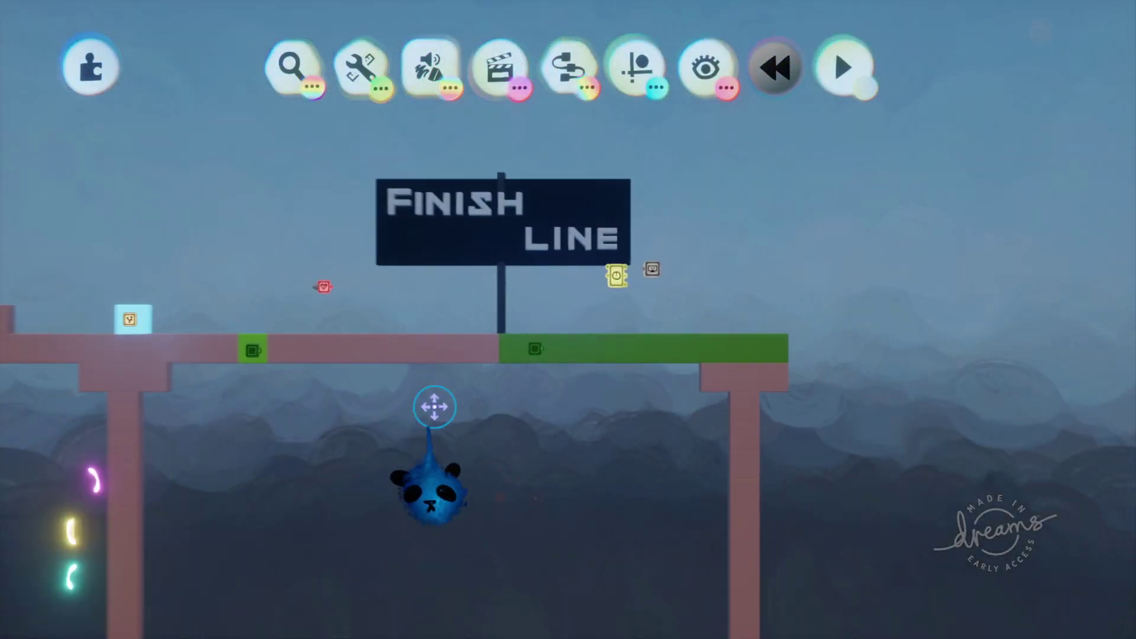
Step: Place a Score Modifier gadget from the Gameplay Gear beside the Number Displayer, above the end of the green platform
scroll(434, 407, up, 5)
mouse_move(570, 363)
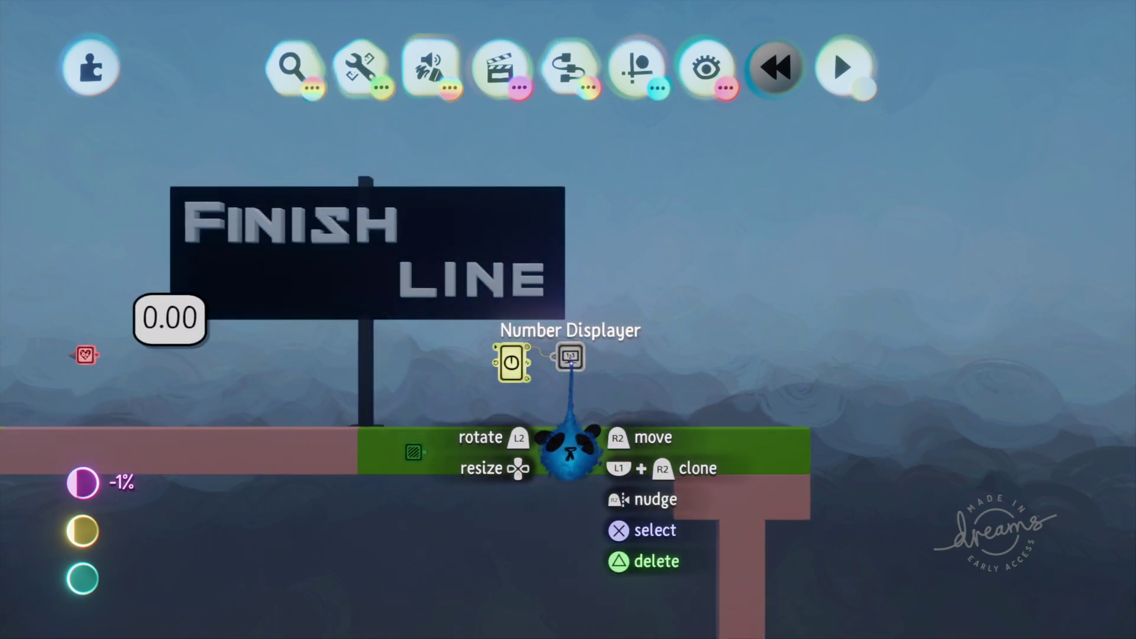
scroll(571, 363, down, 2)
scroll(471, 442, right, 2)
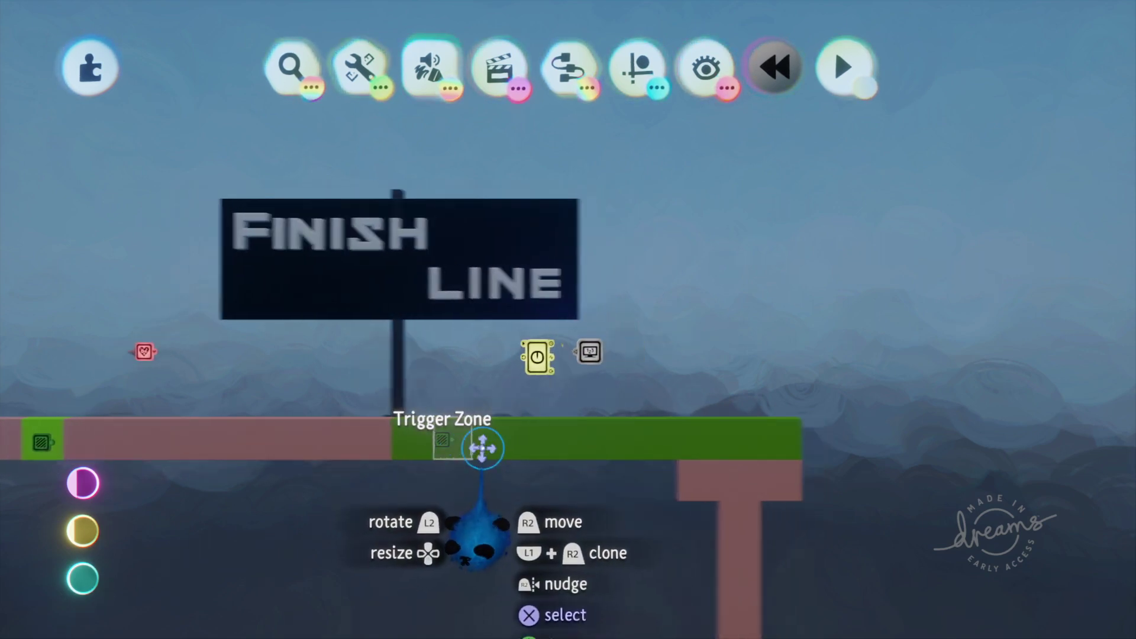
key(Escape)
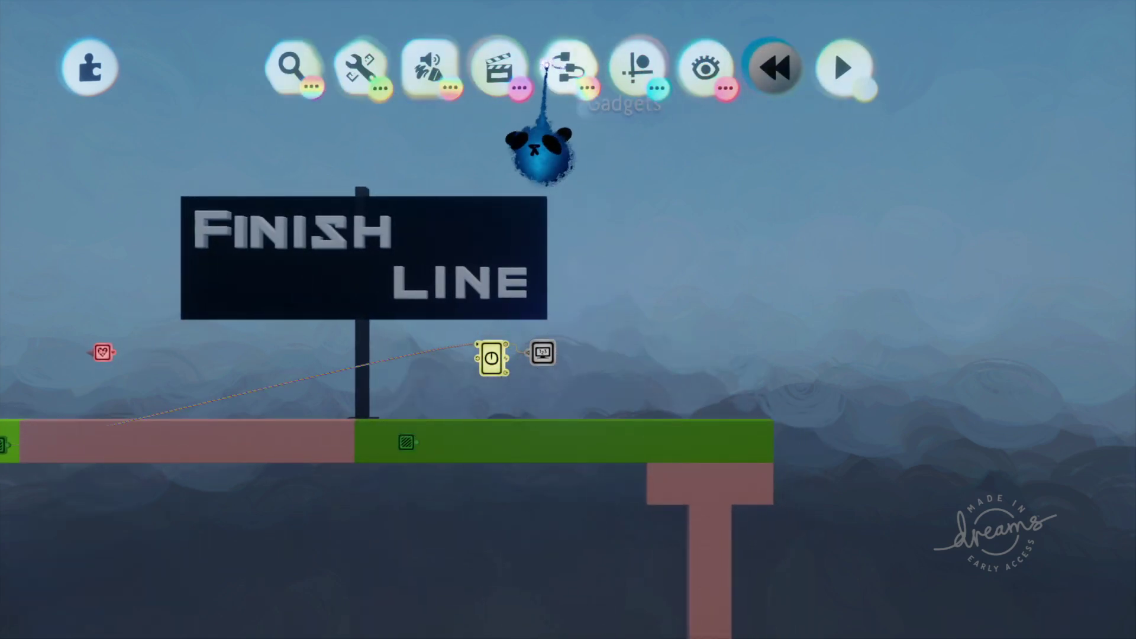
click(569, 68)
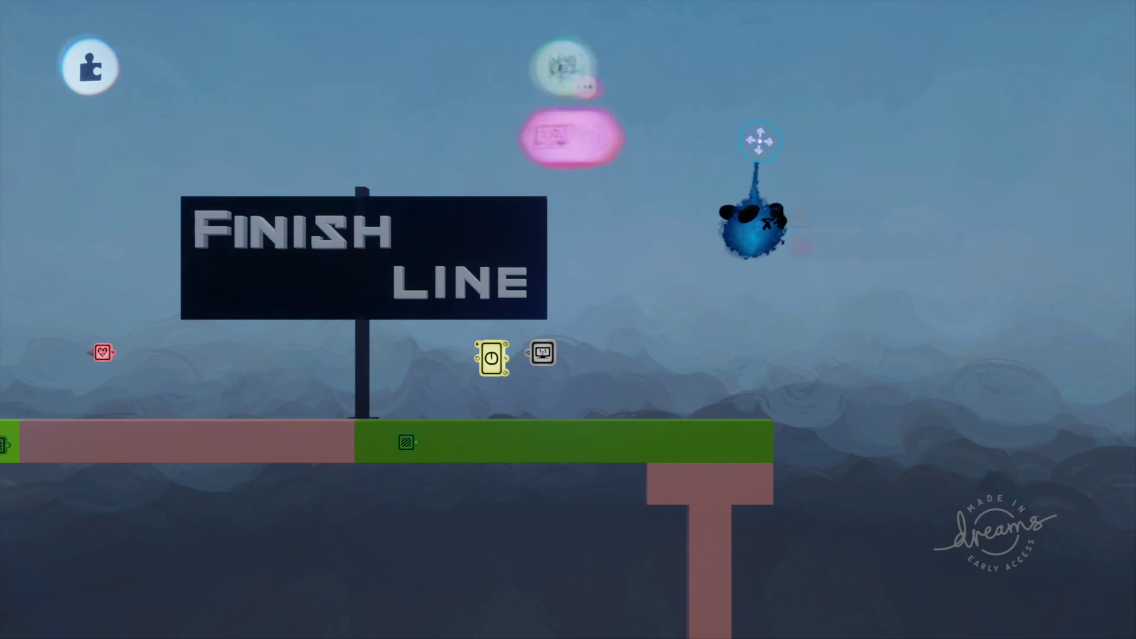
key(Escape)
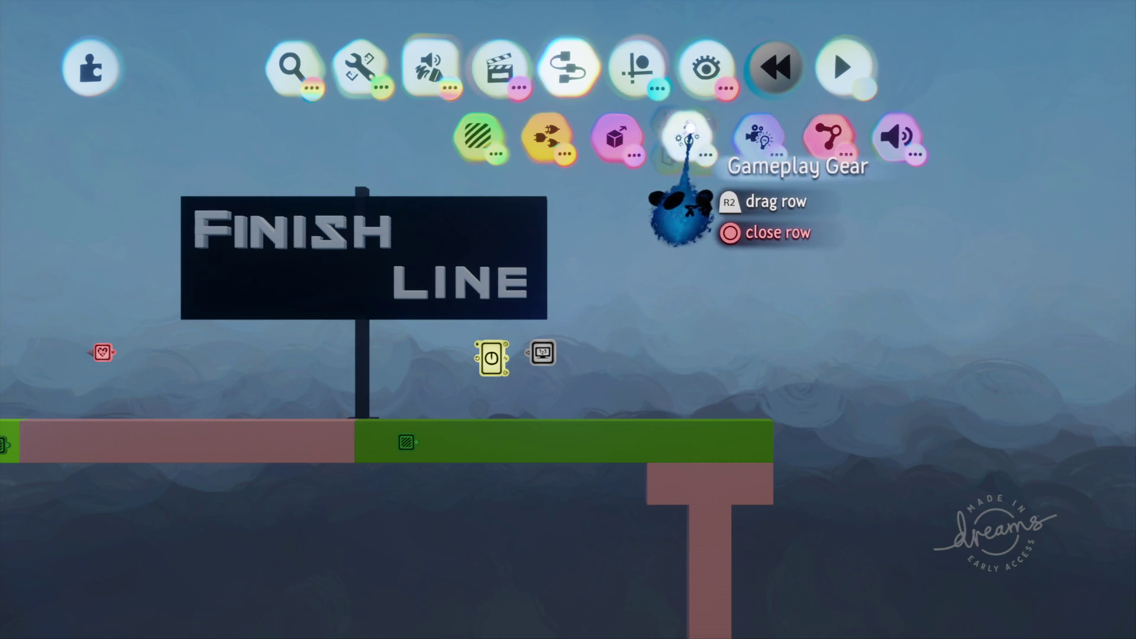
click(687, 136)
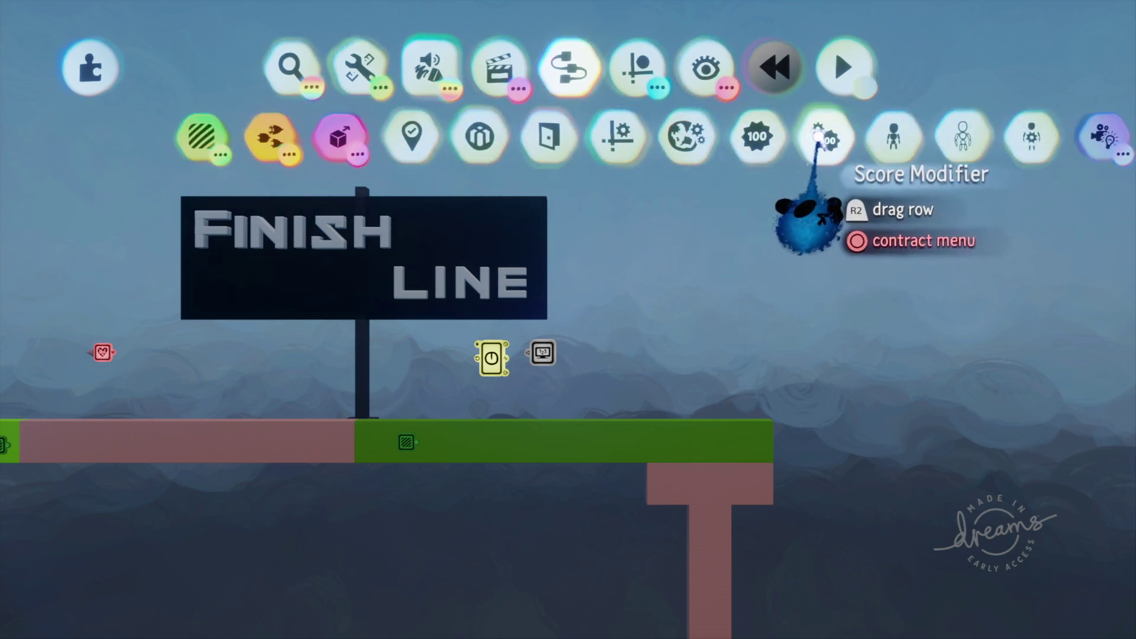
click(824, 137)
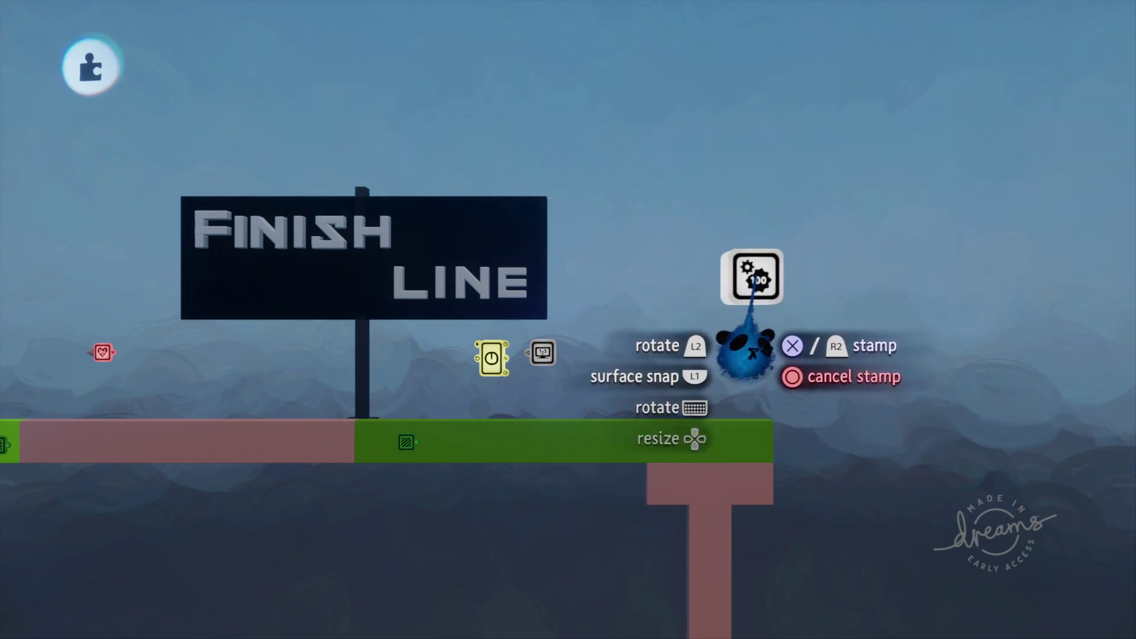
key(Escape)
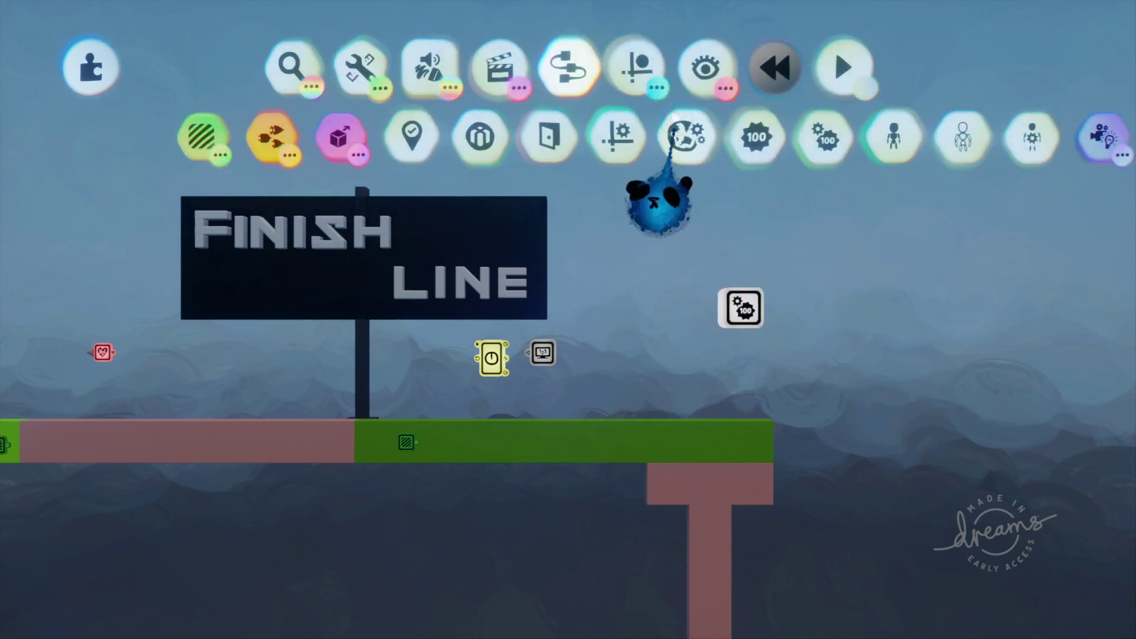
Step: Place a Score gadget above the Score Modifier and arrange the two close together near the Number Displayer
click(755, 135)
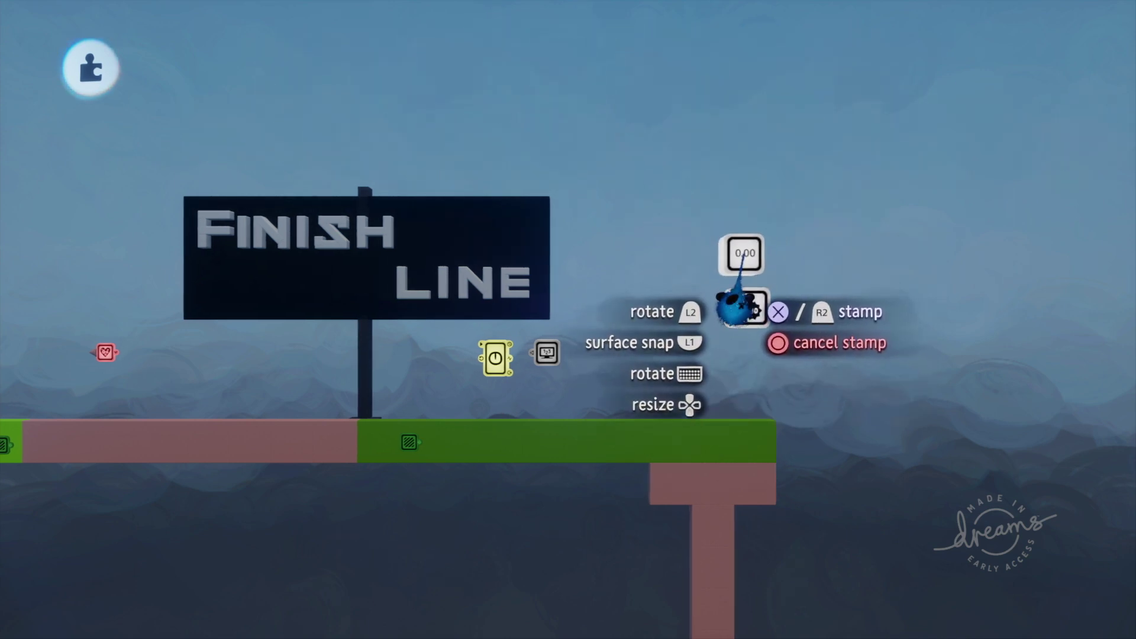
click(744, 278)
middle_drag(750, 314, 782, 290)
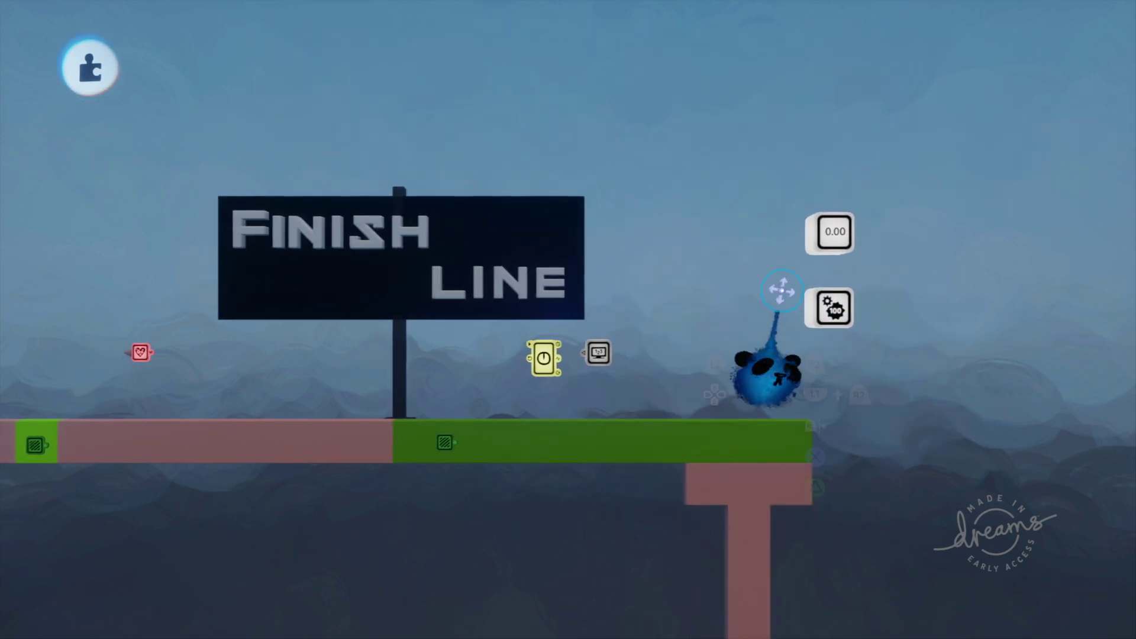
drag(824, 304, 755, 328)
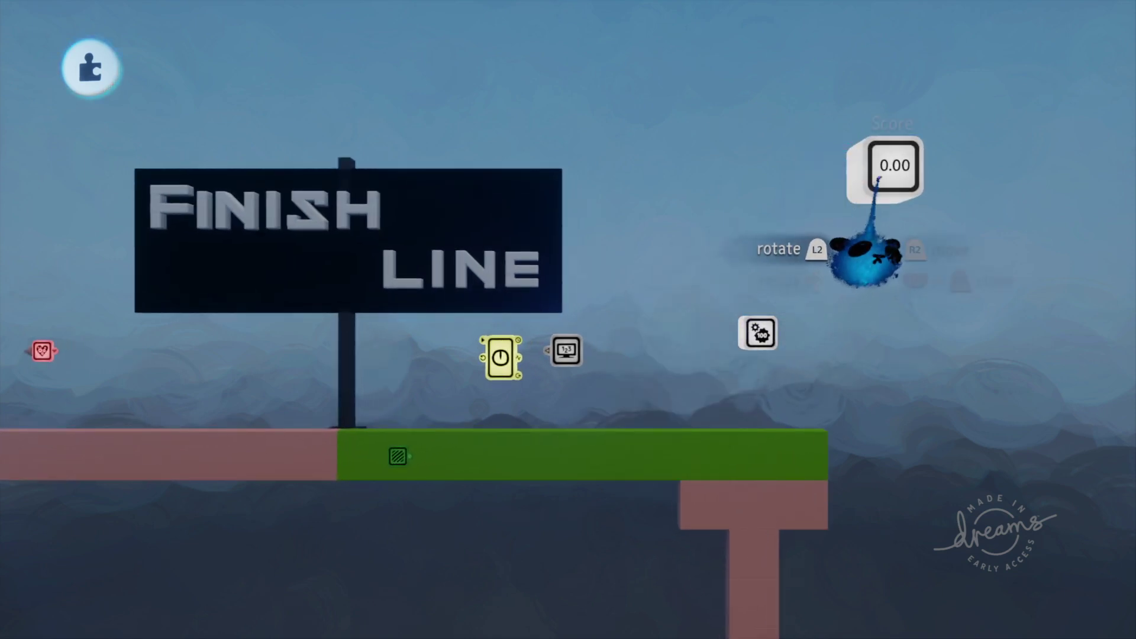
drag(877, 177, 802, 266)
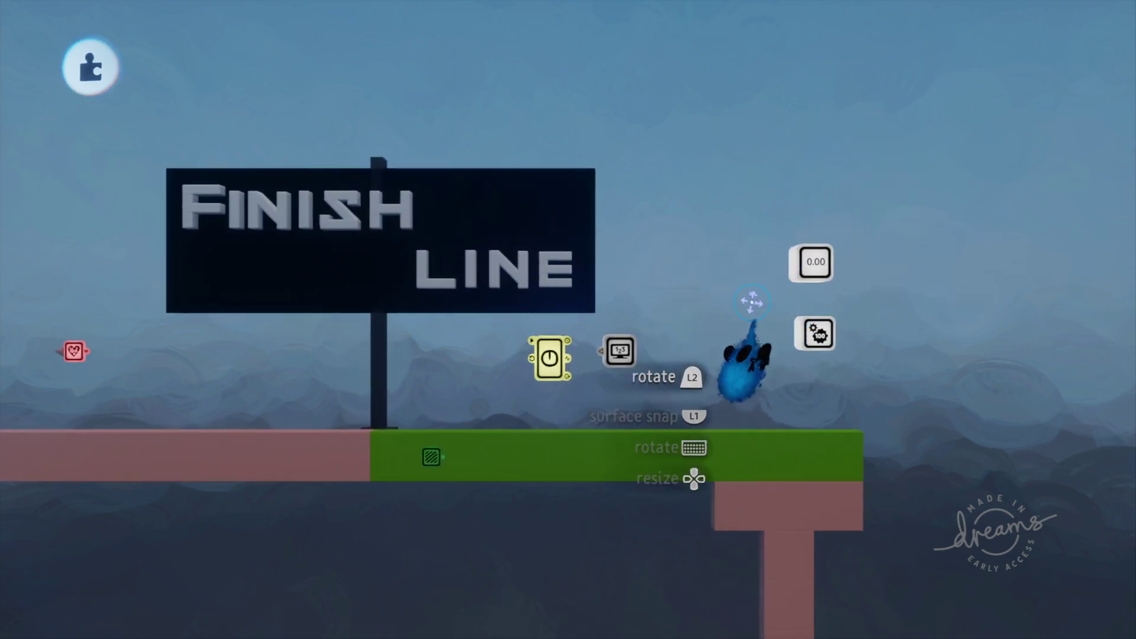
middle_drag(750, 300, 487, 300)
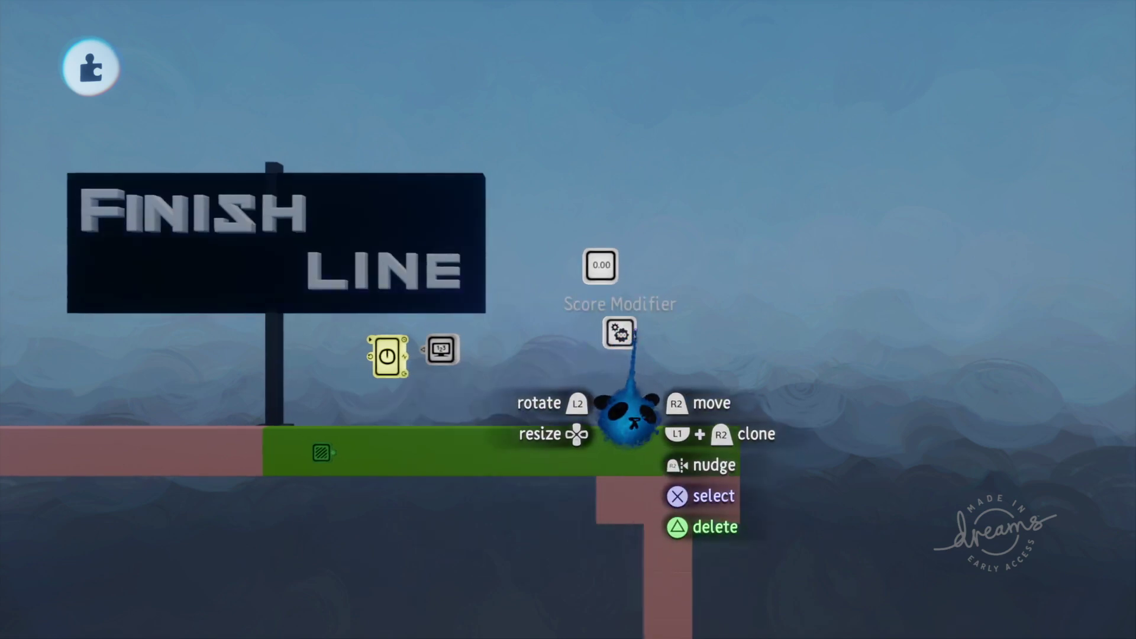
Step: Set the Score Modifier to update continuously and enter Score as its score name, closing its settings
click(619, 332)
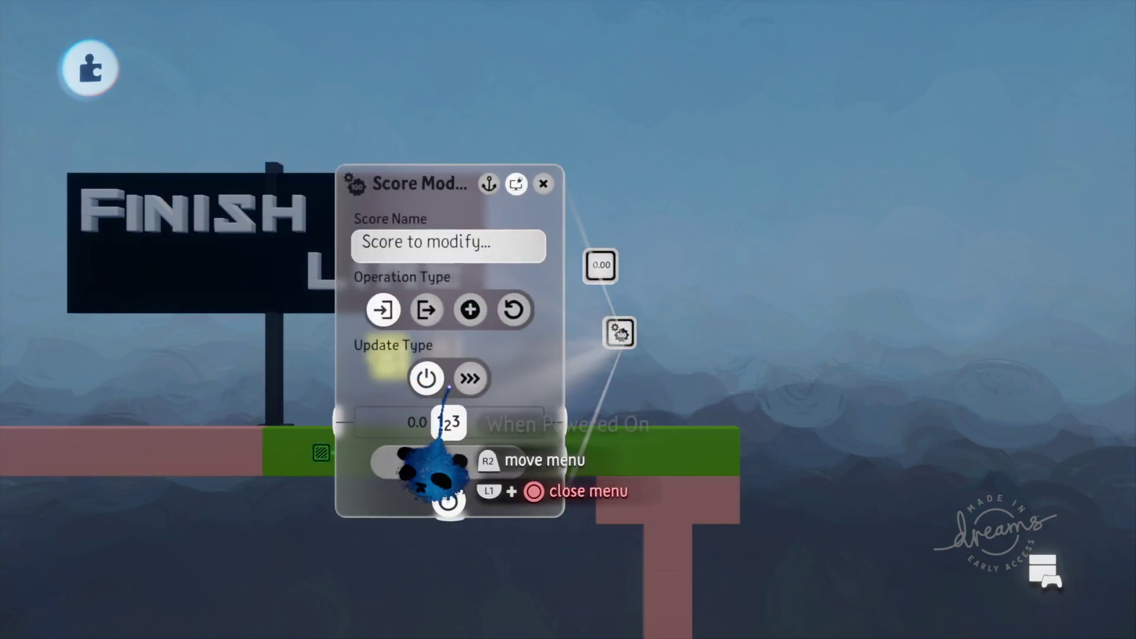
click(470, 378)
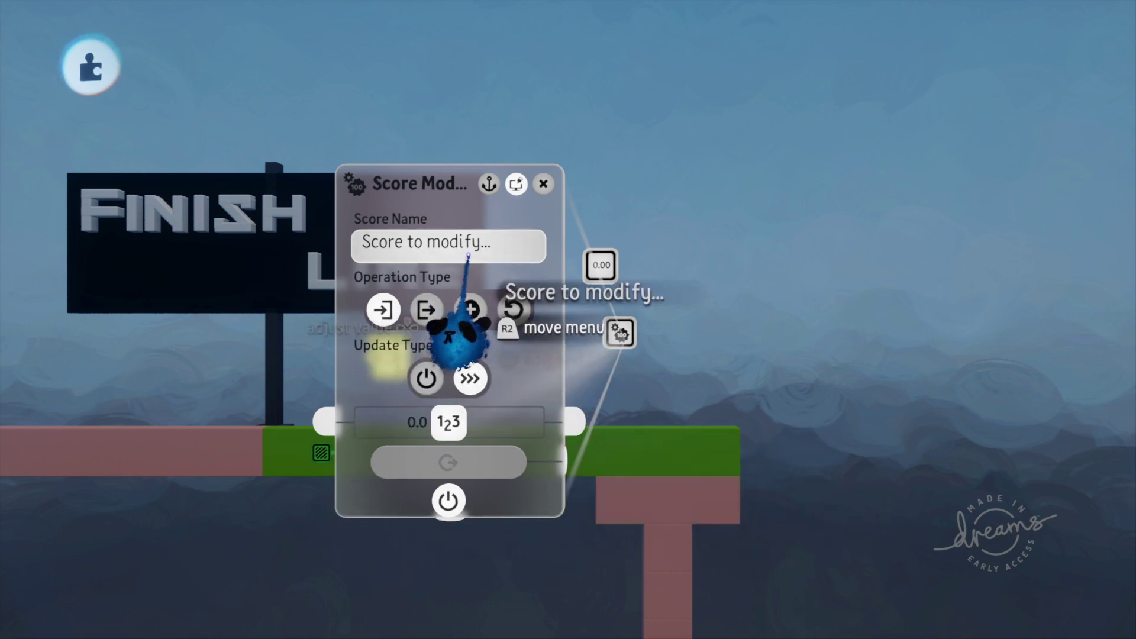
mouse_move(464, 336)
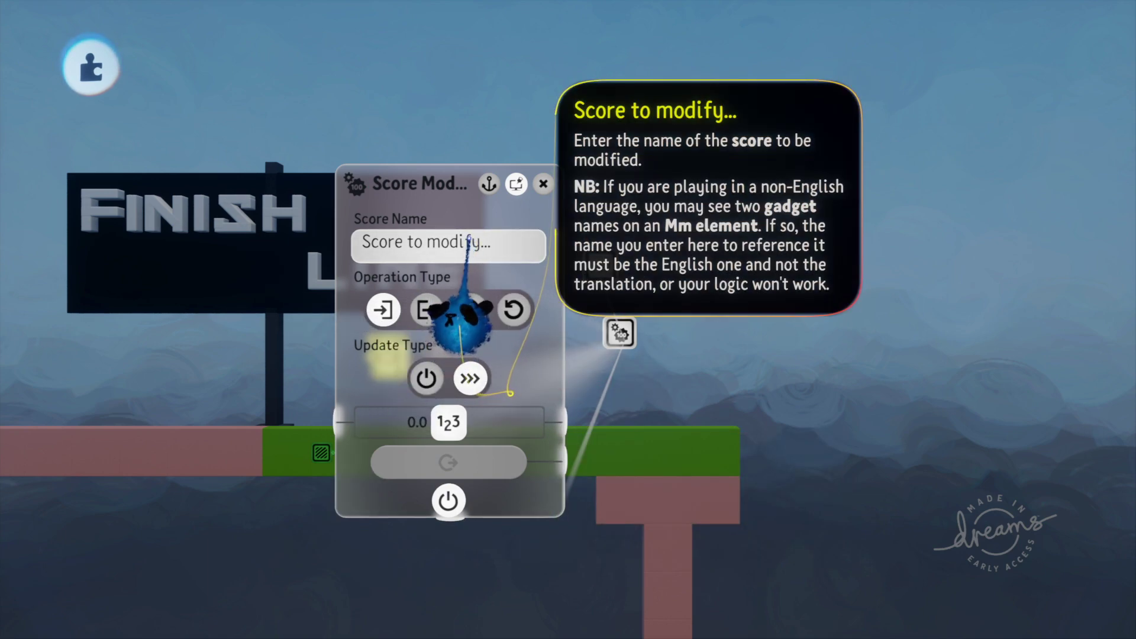
click(464, 245)
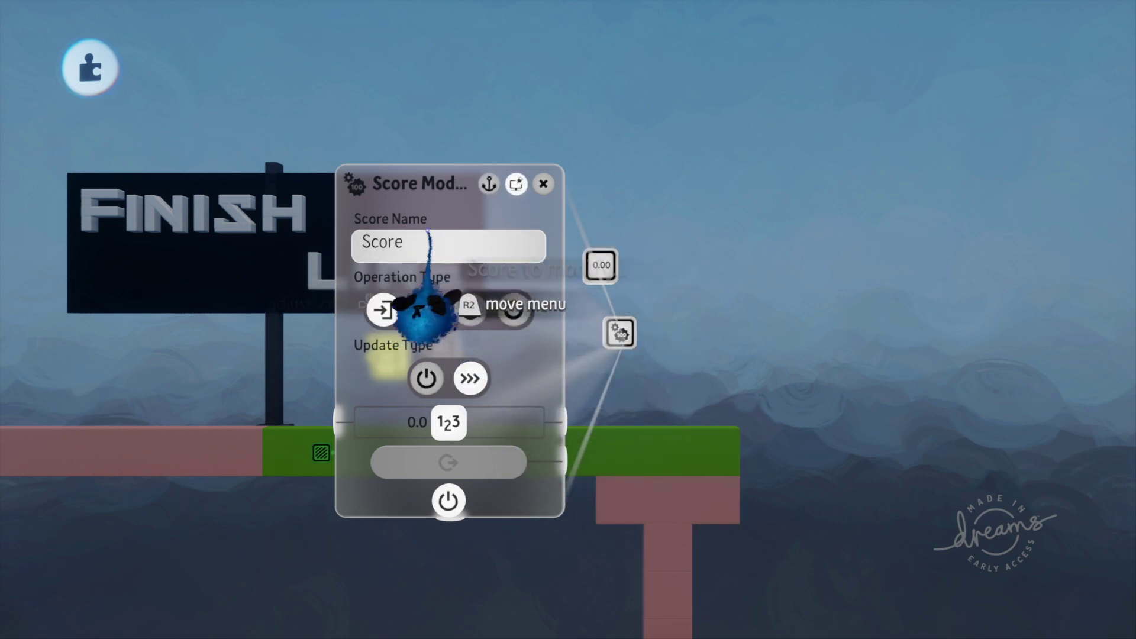
click(543, 184)
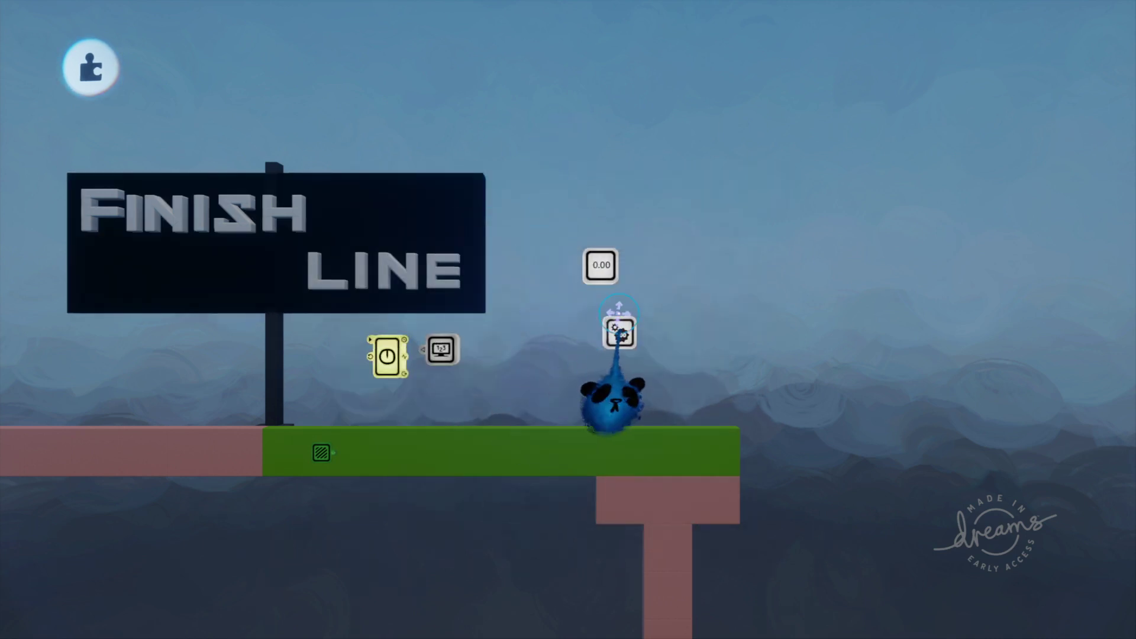
Step: Wire the finish platform's trigger zone to the Score gadget's Post Score input and close the Score settings
middle_drag(494, 316, 583, 315)
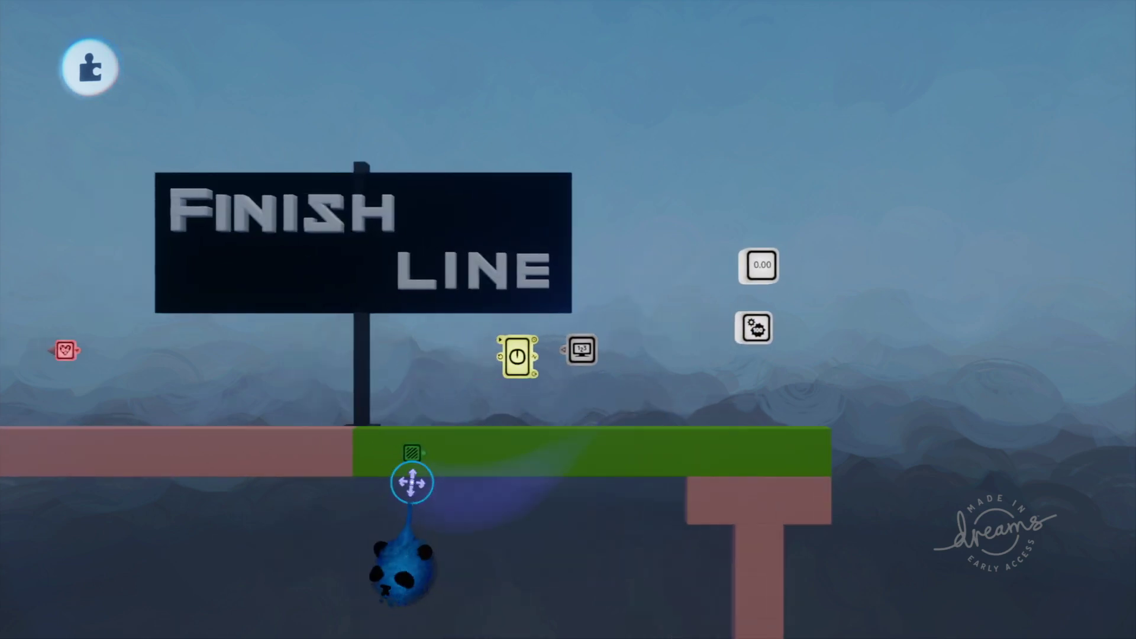
click(756, 327)
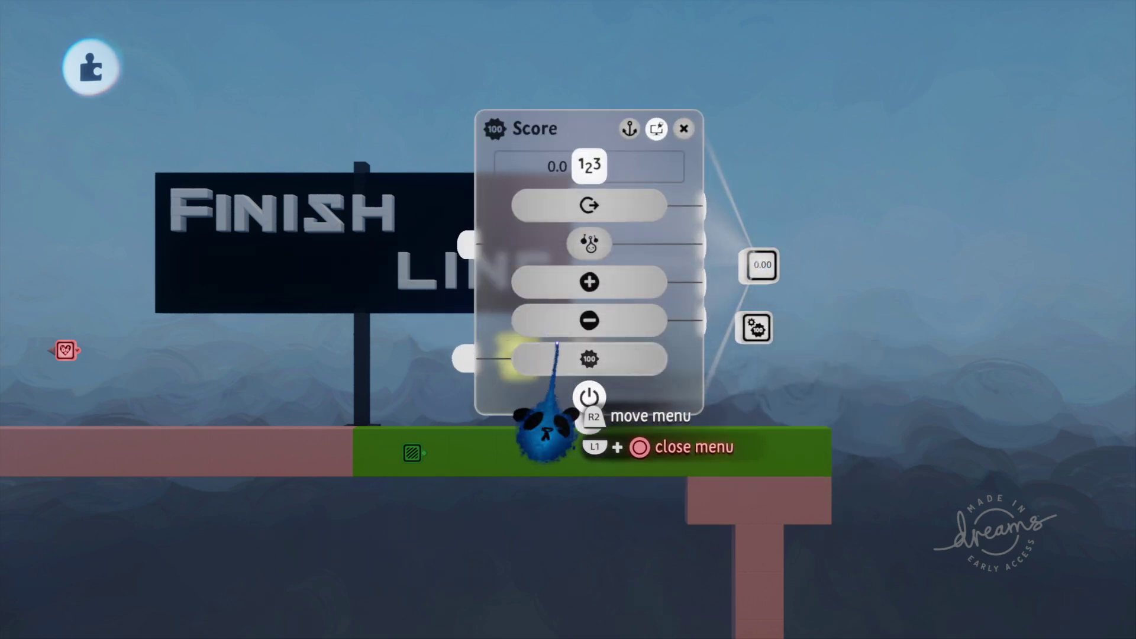
drag(545, 207, 697, 187)
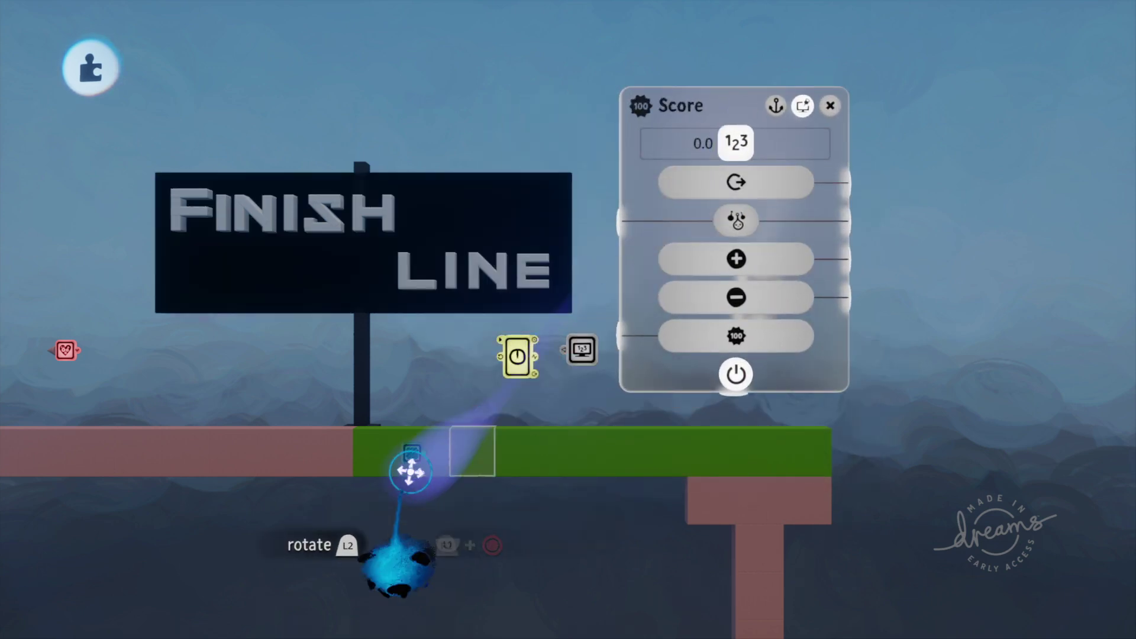
drag(425, 454, 470, 458)
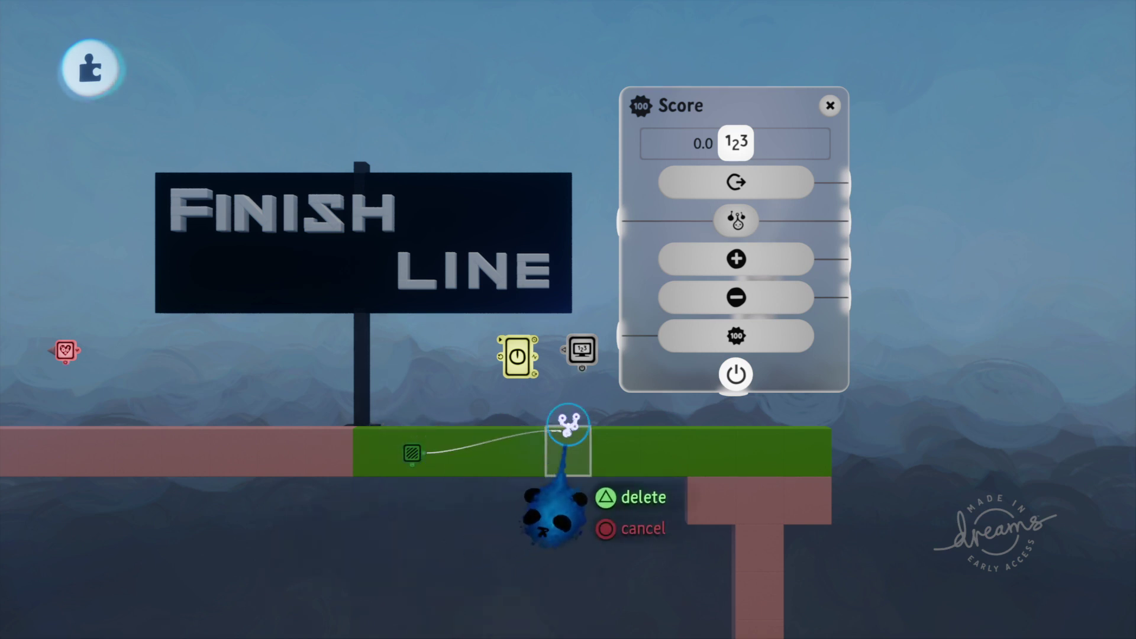
drag(609, 336, 610, 336)
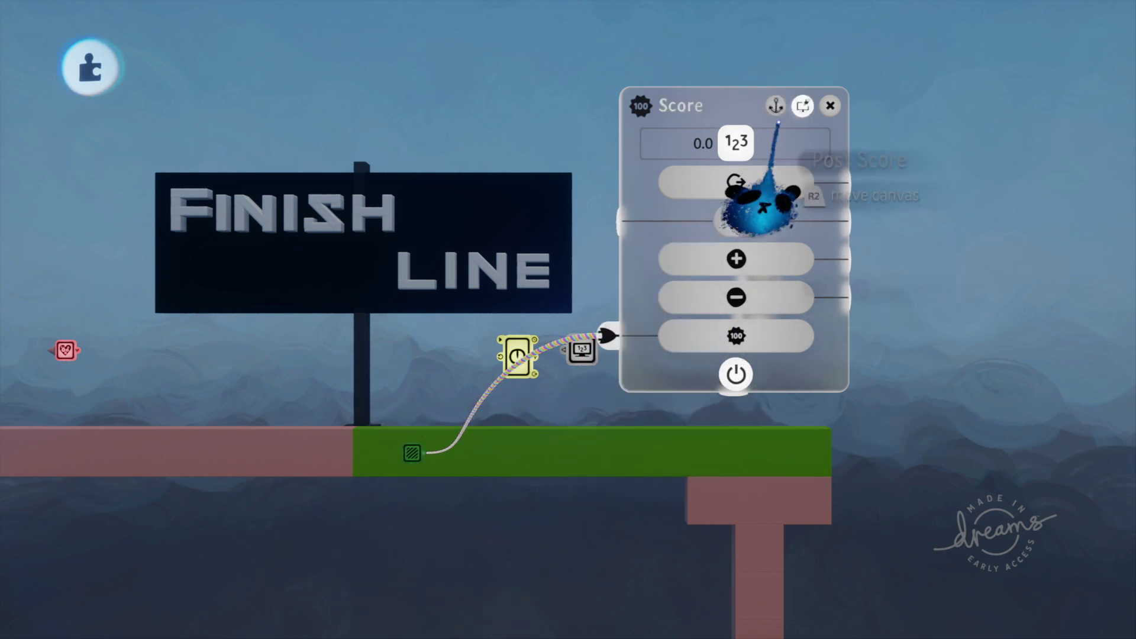
click(830, 106)
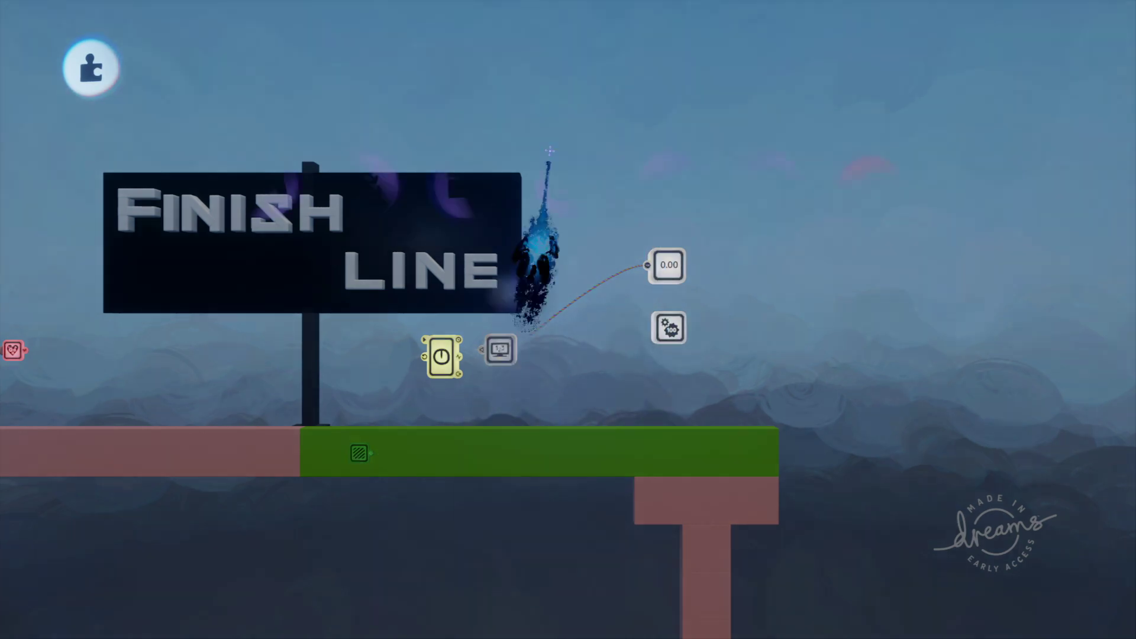
Step: Play-test the level by running the cube over the green start block to the finish platform, and return to edit mode
key(Escape)
click(264, 409)
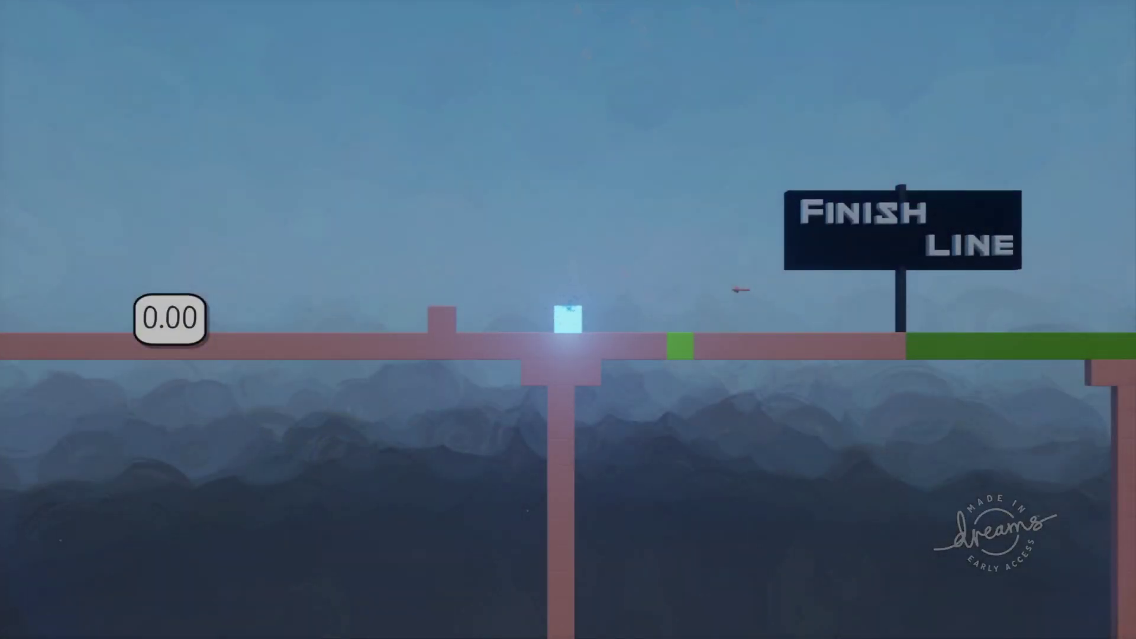
key(Right)
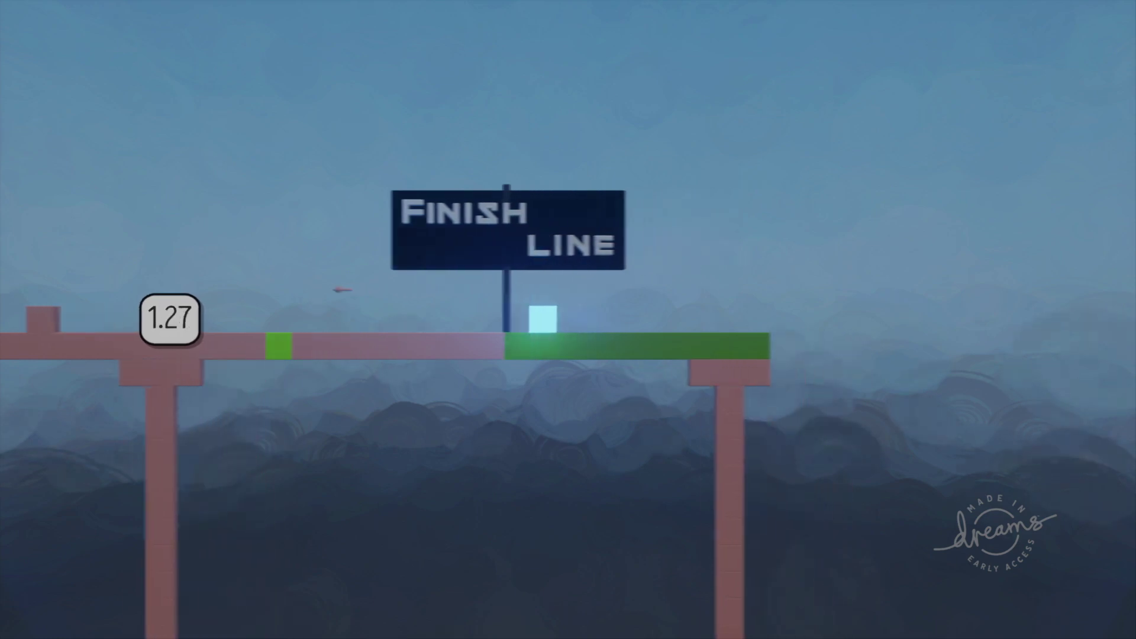
key(Right)
key(Escape)
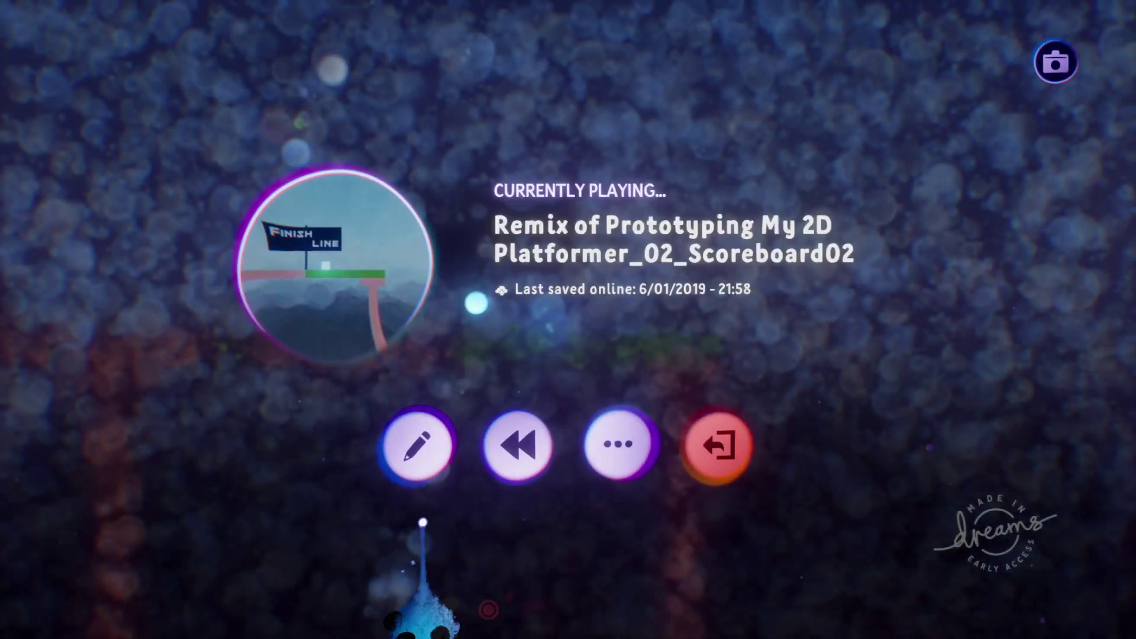
click(419, 424)
Step: Wire the Timer's time output into the Score Modifier's Operation Value and close the Score Modifier settings
scroll(562, 249, up, 5)
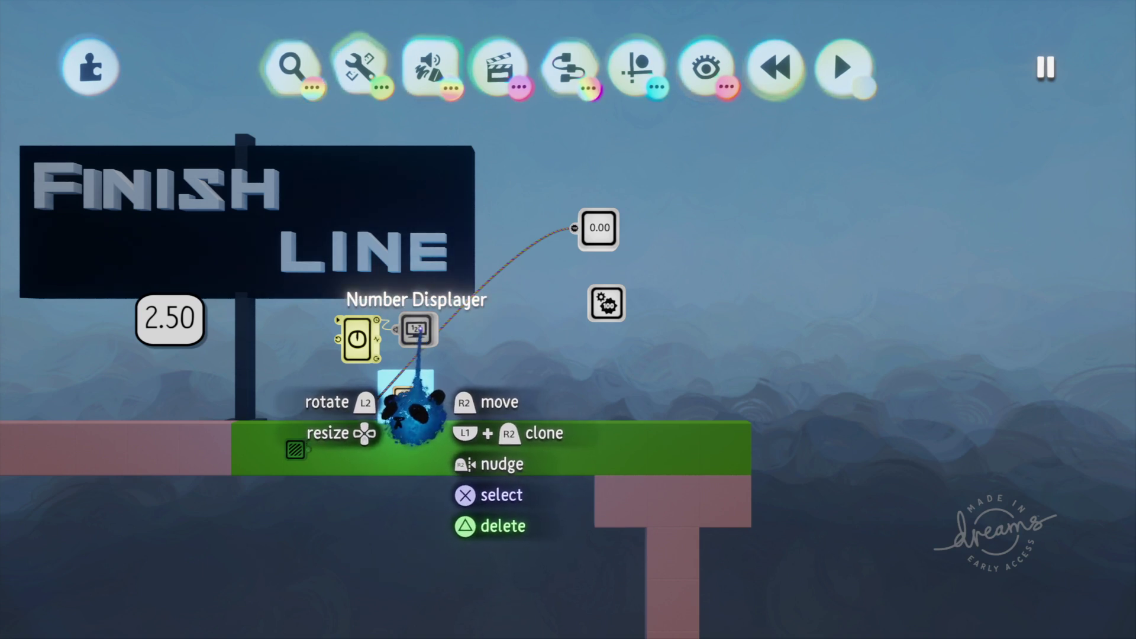
click(420, 329)
click(679, 55)
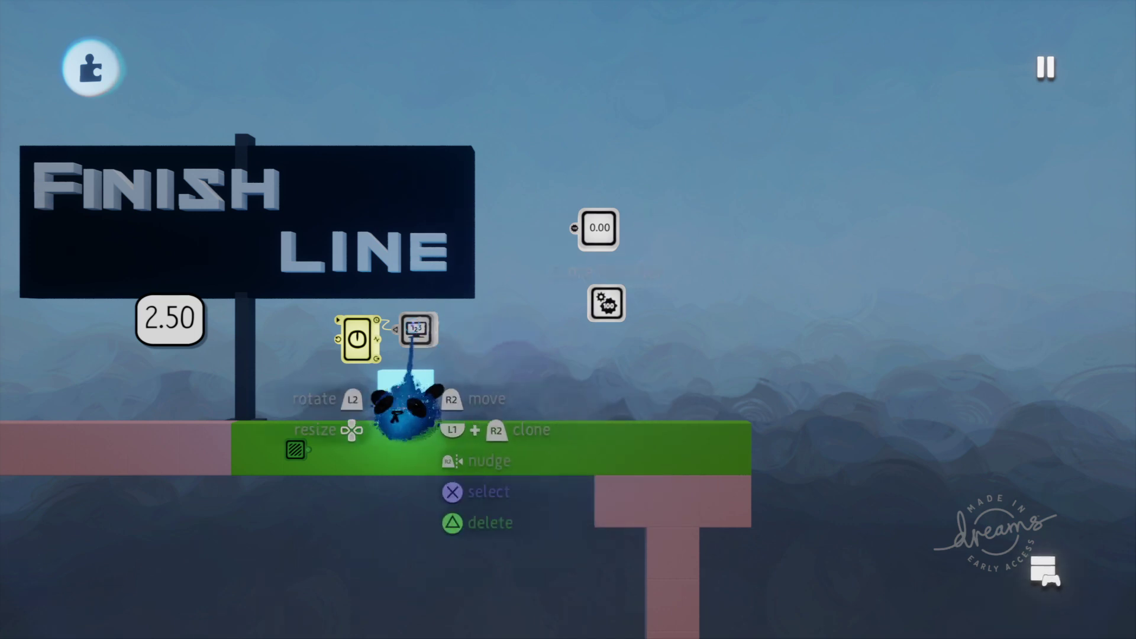
click(605, 303)
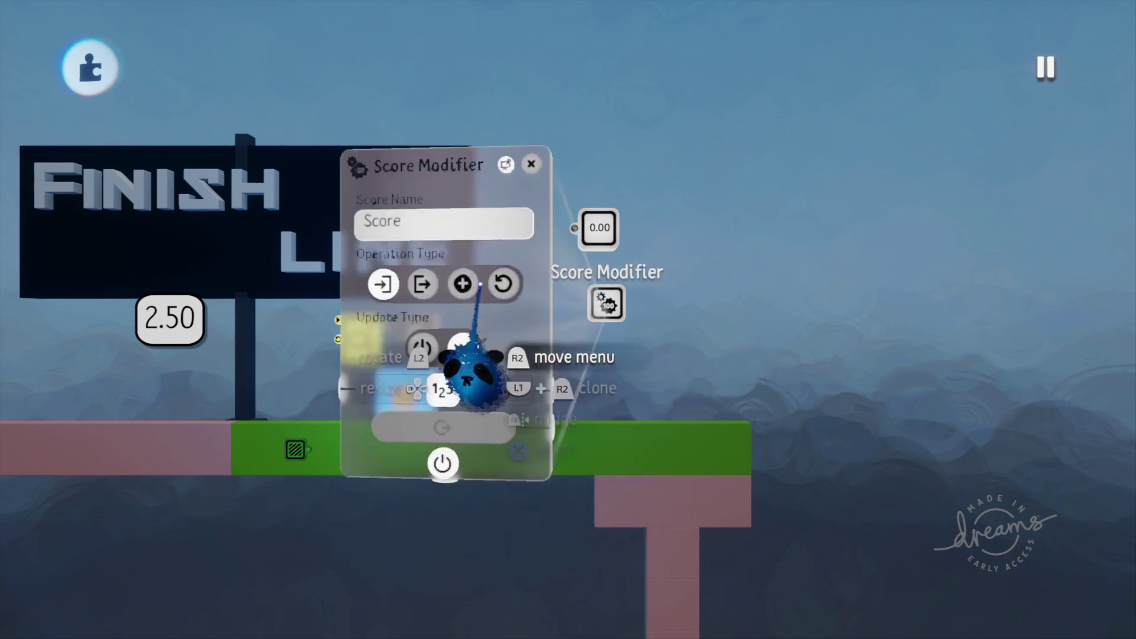
drag(490, 264, 716, 291)
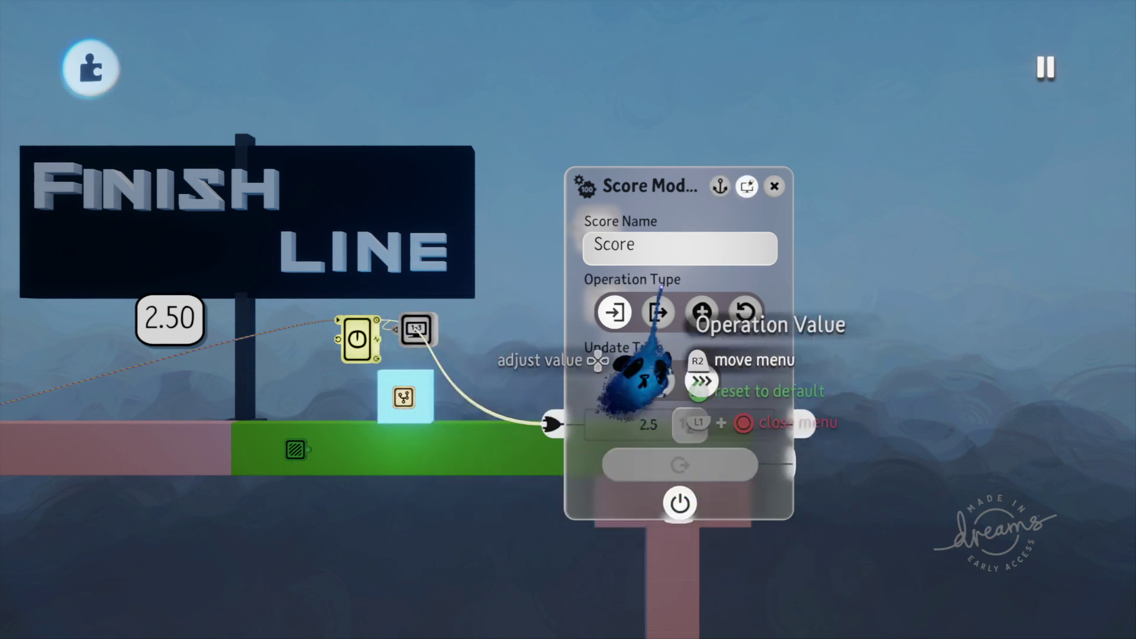
click(774, 186)
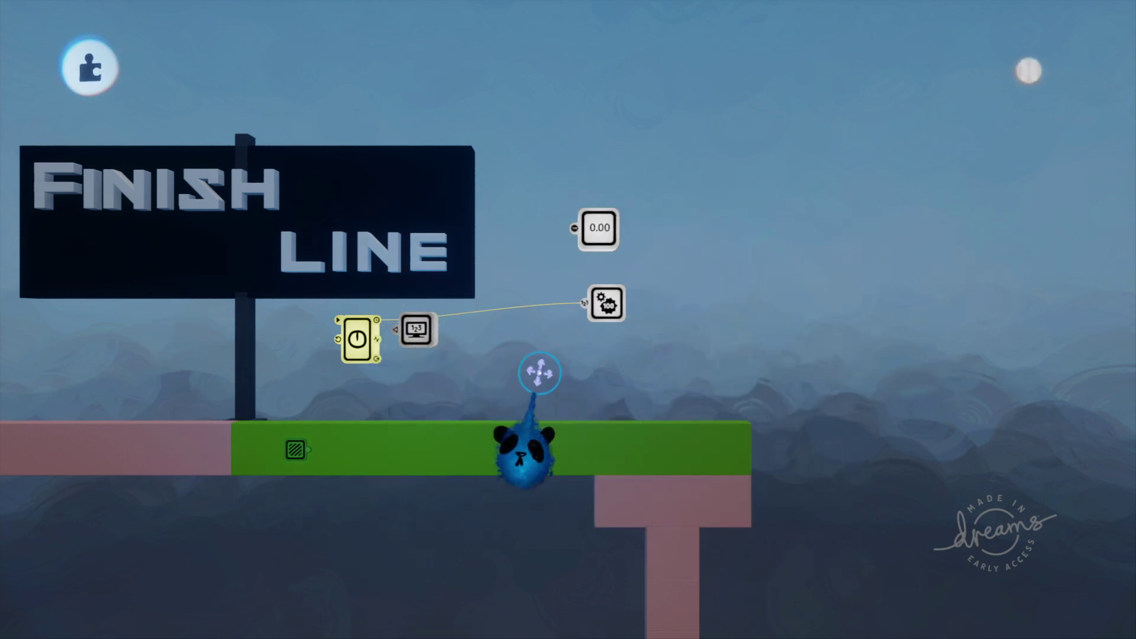
Step: Play-test the run to the finish platform again with the Score Modifier wired, and return to edit mode
key(Escape)
click(256, 450)
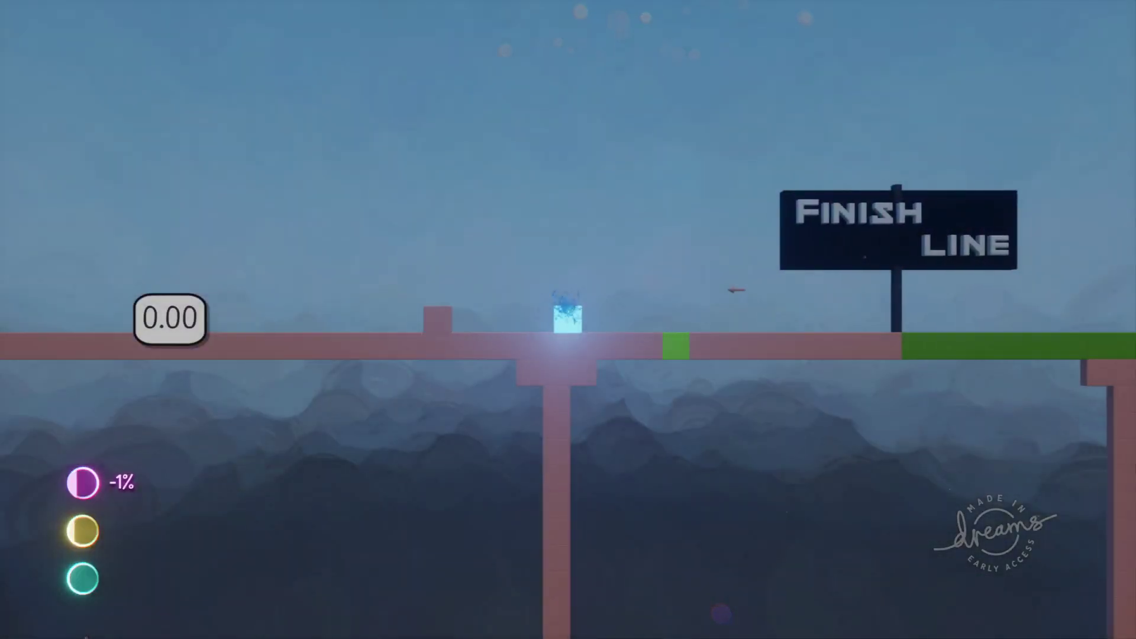
key(Right)
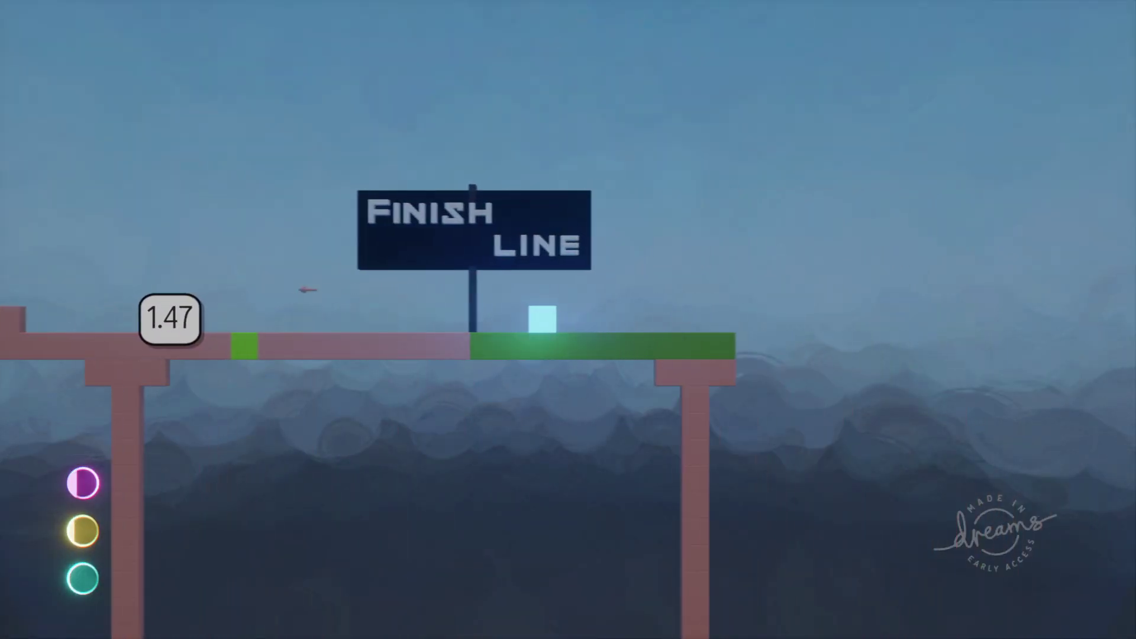
key(Escape)
click(417, 449)
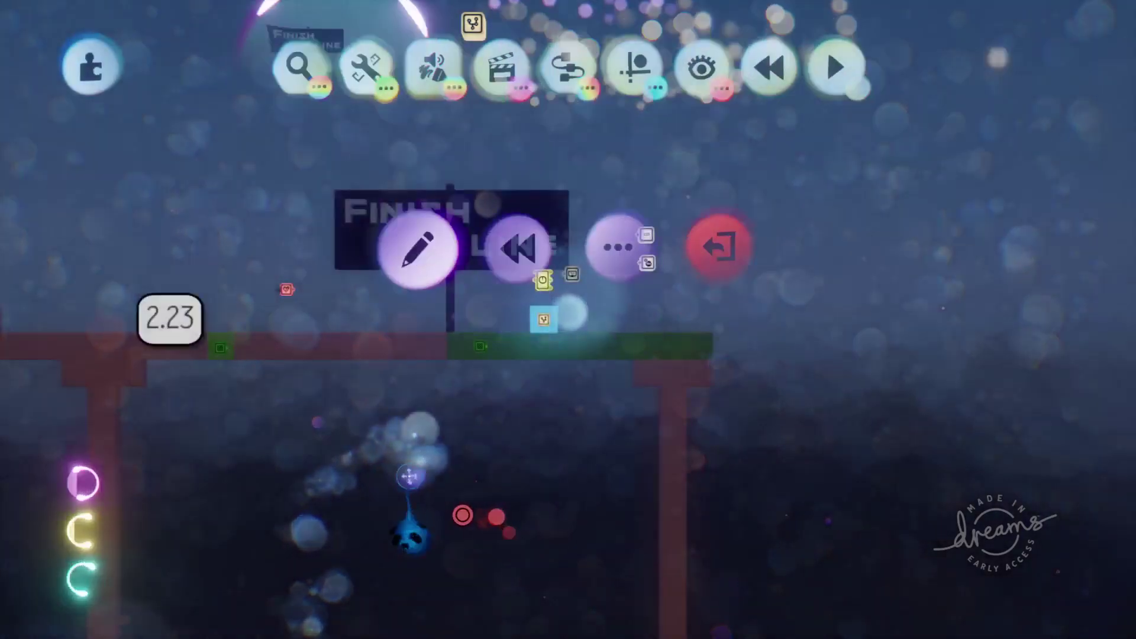
Step: Examine the Score gadget's value and the wiring around the finish platform, and rewind the scene to its start
scroll(469, 297, up, 5)
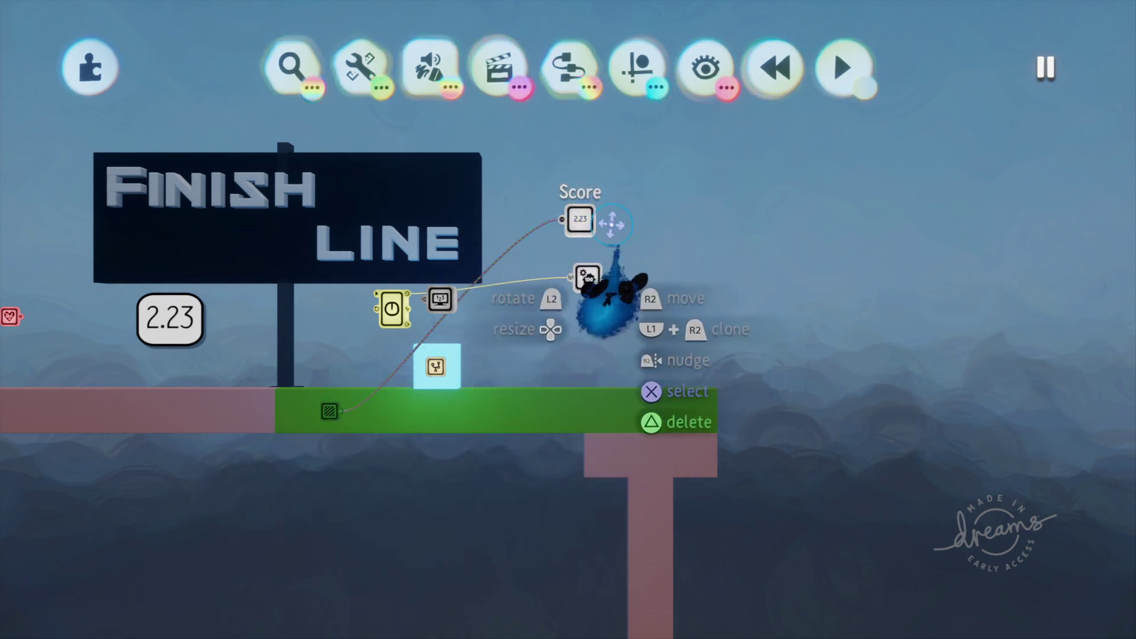
middle_drag(502, 190, 522, 205)
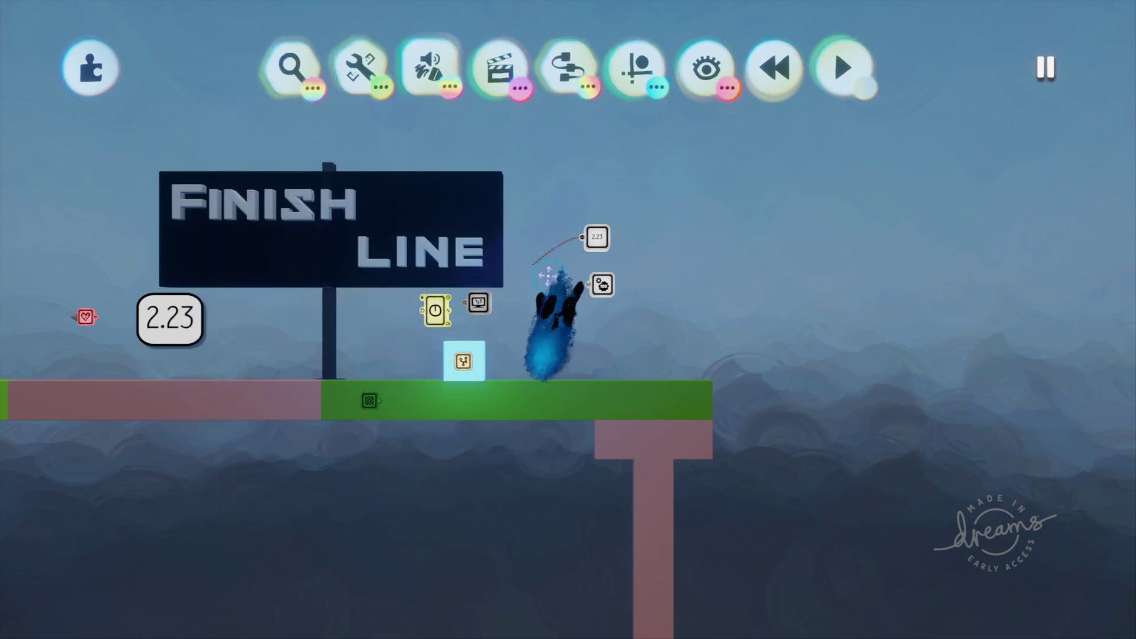
middle_drag(426, 509, 436, 534)
drag(657, 275, 542, 299)
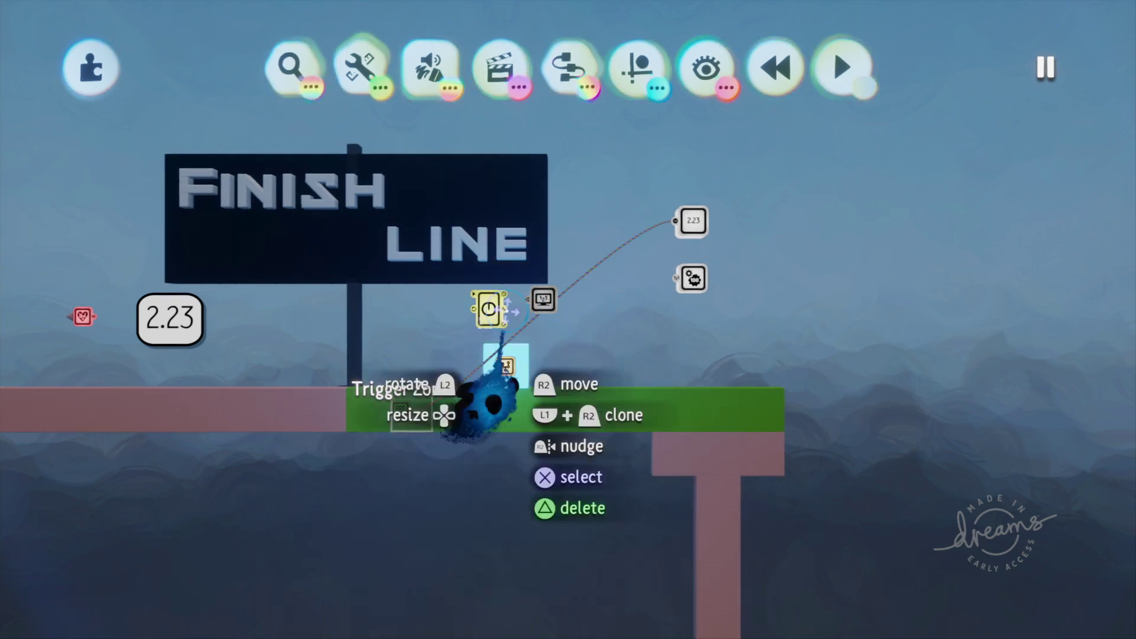
key(Escape)
key(Escape)
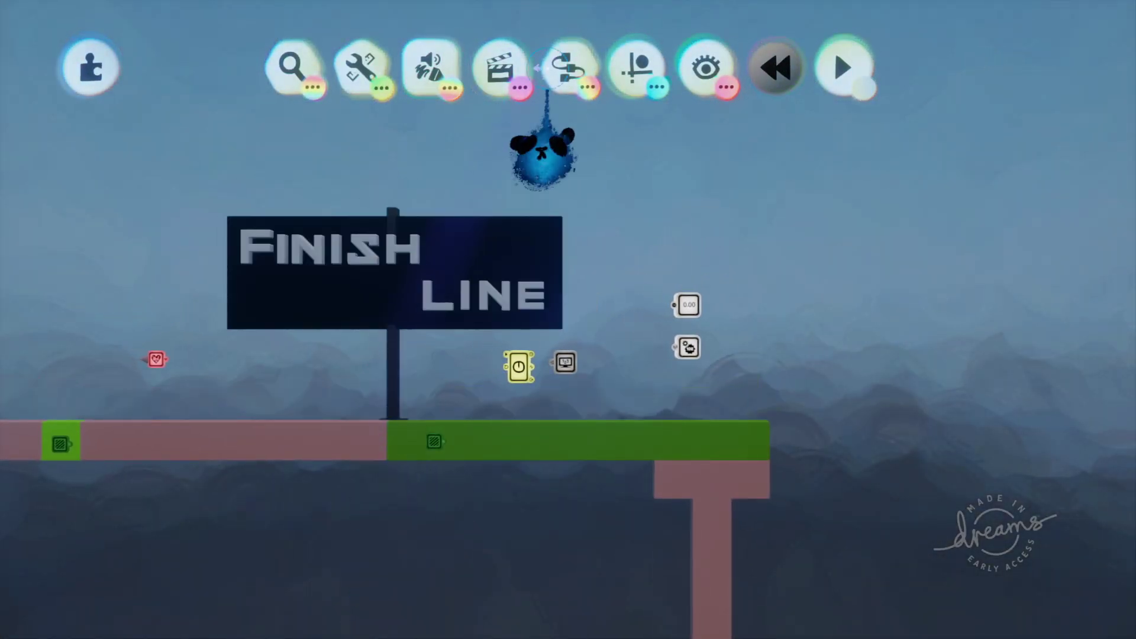
Step: Place a Keyframe beside the Number Displayer and record the Timer's Target Time as 0.0 s in it
click(567, 76)
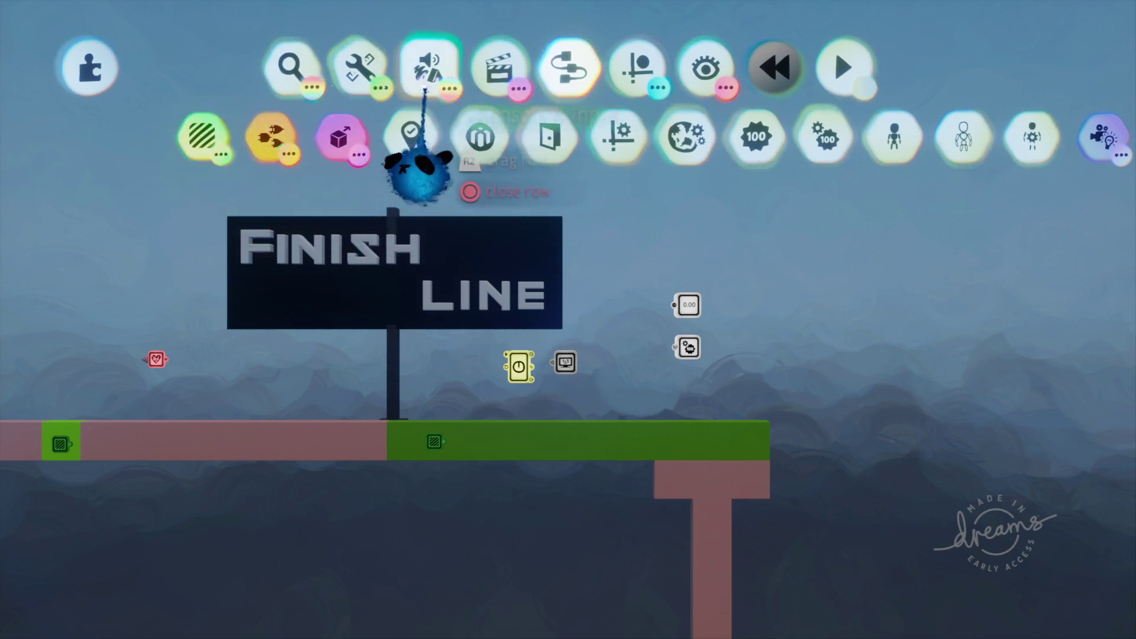
click(496, 68)
click(525, 136)
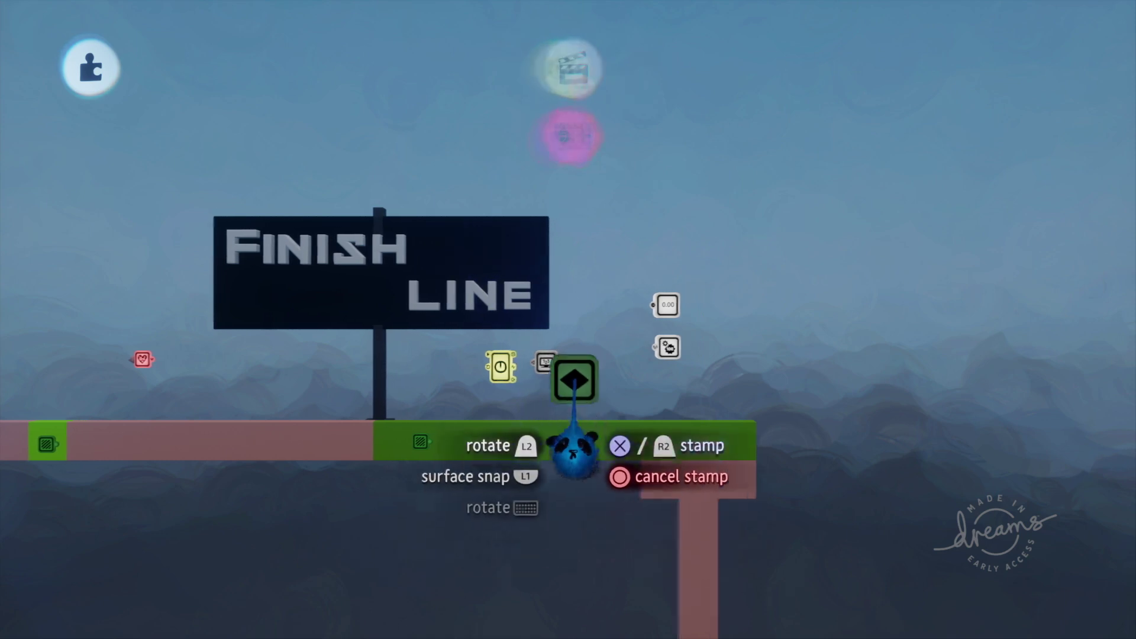
scroll(570, 441, up, 2)
scroll(611, 400, up, 5)
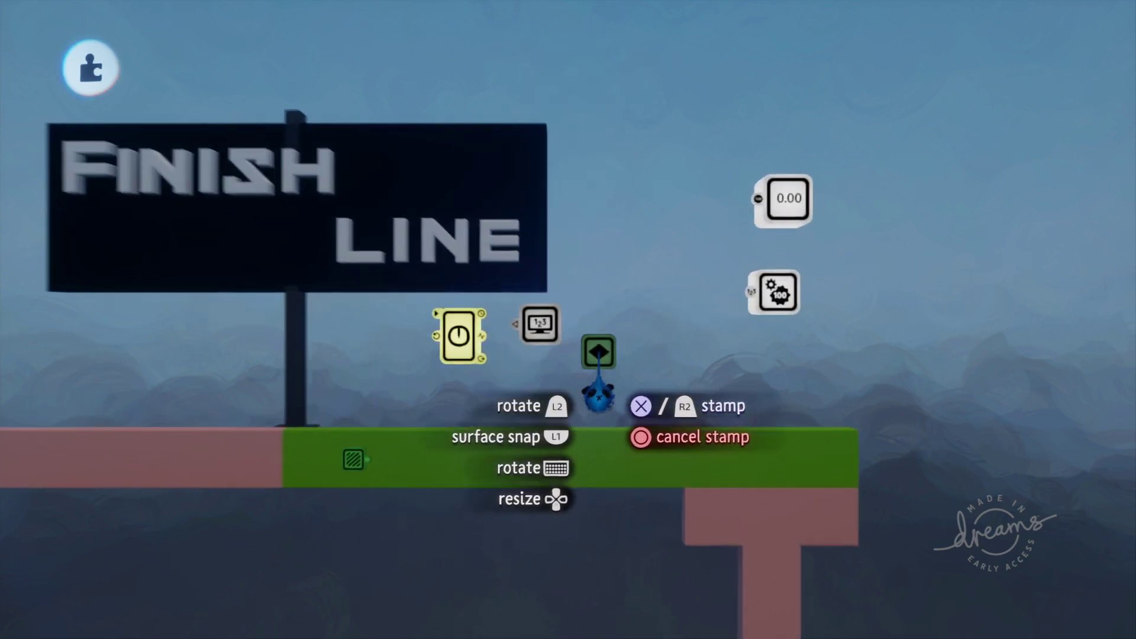
click(586, 354)
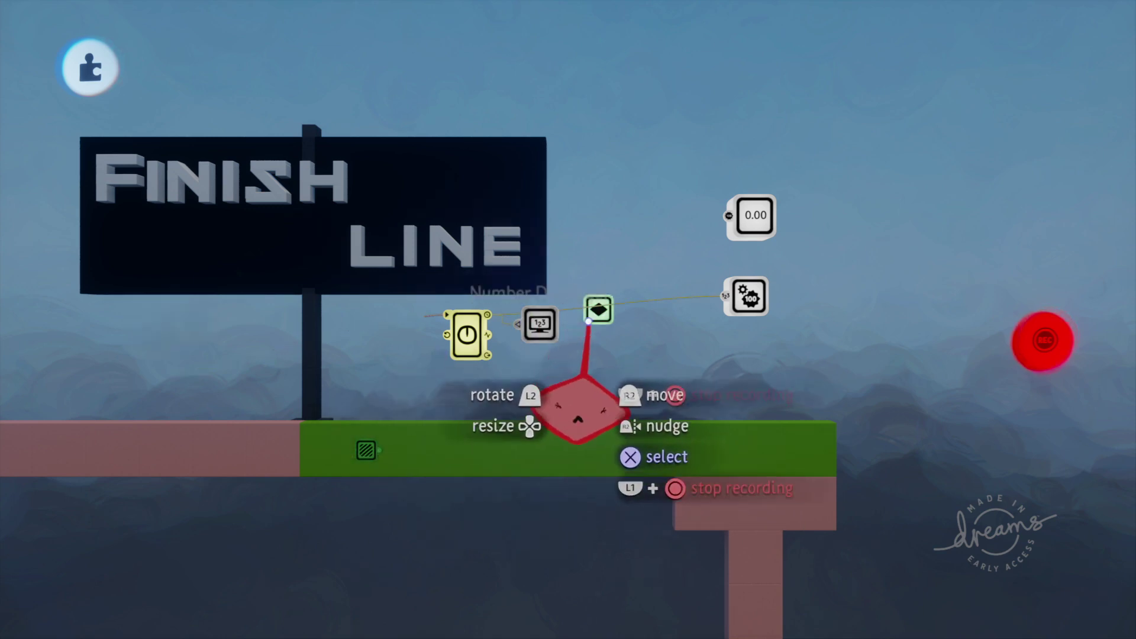
click(479, 335)
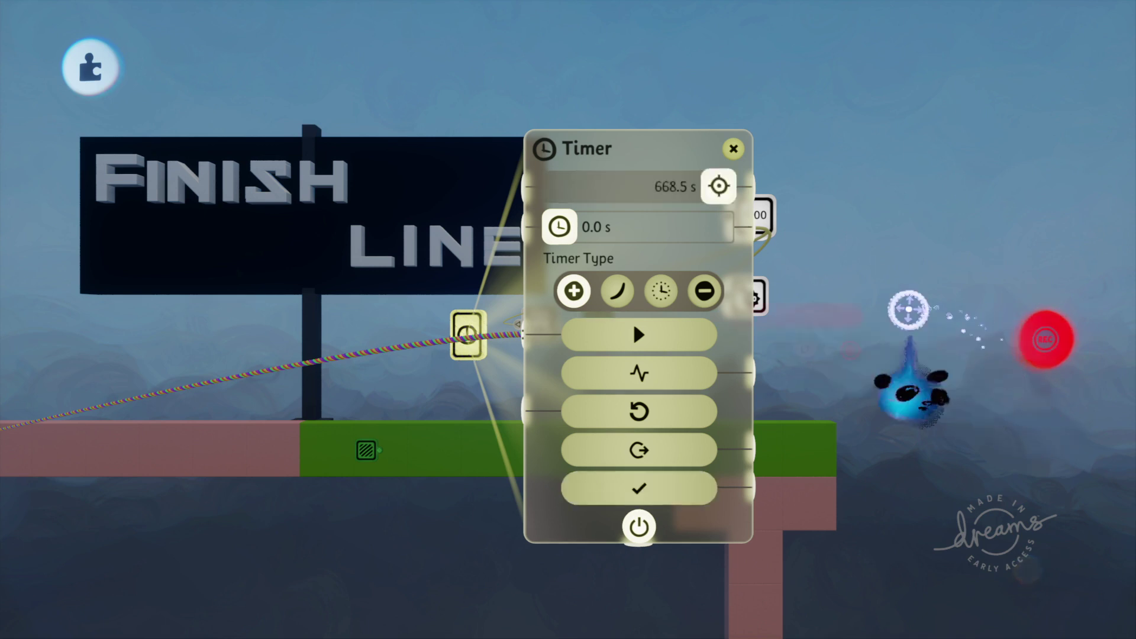
click(733, 148)
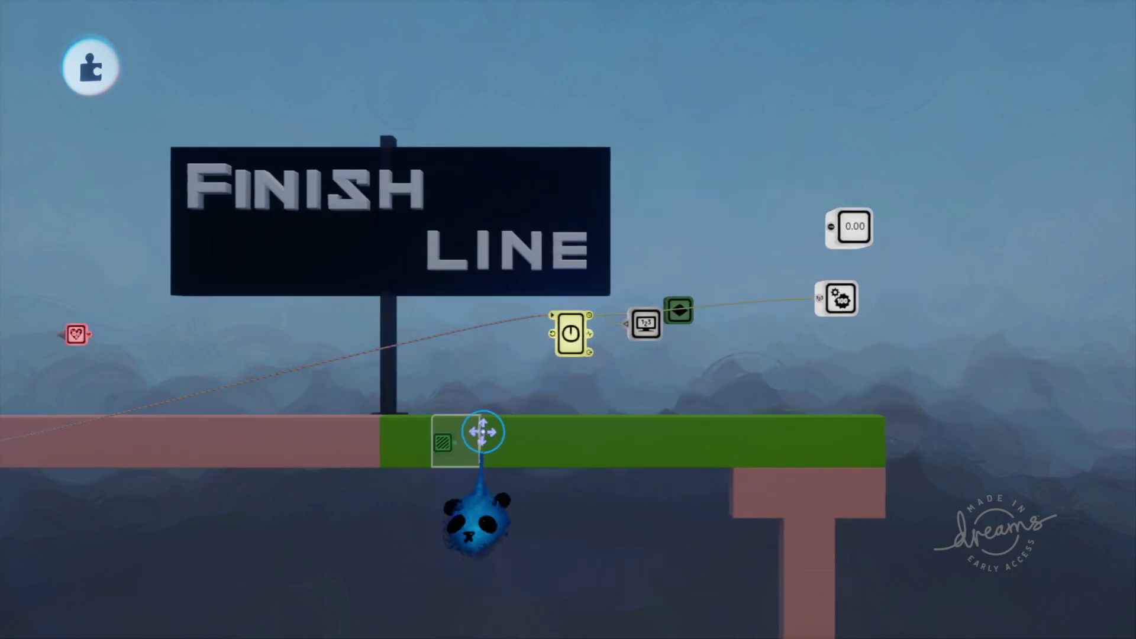
Step: Wire the finish platform's Trigger Zone output to the Keyframe's power input
click(414, 448)
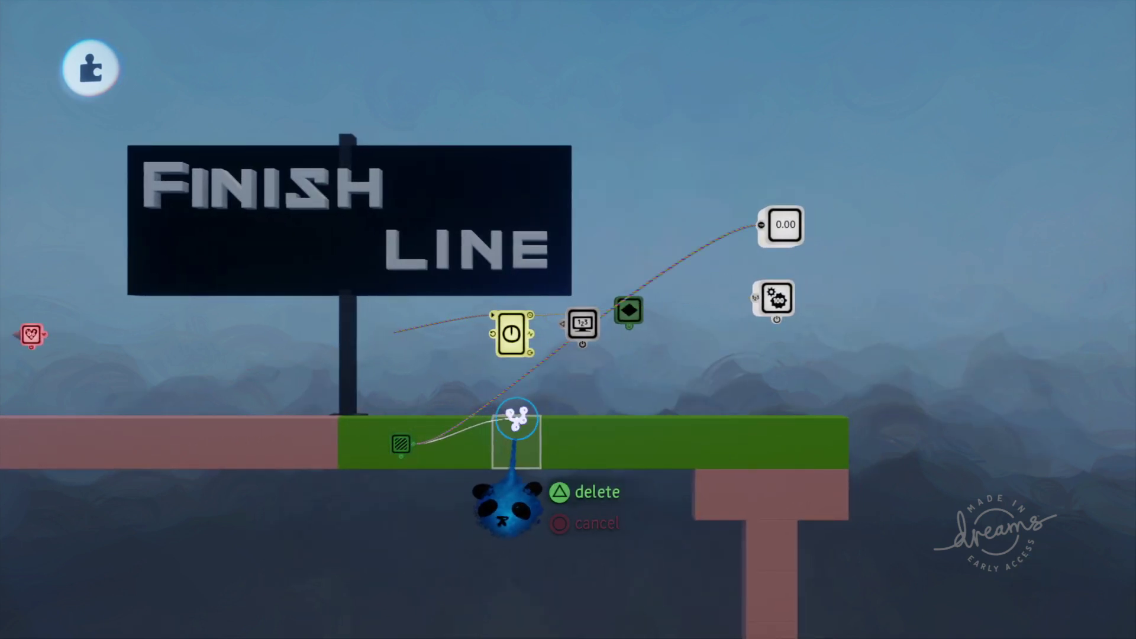
click(621, 408)
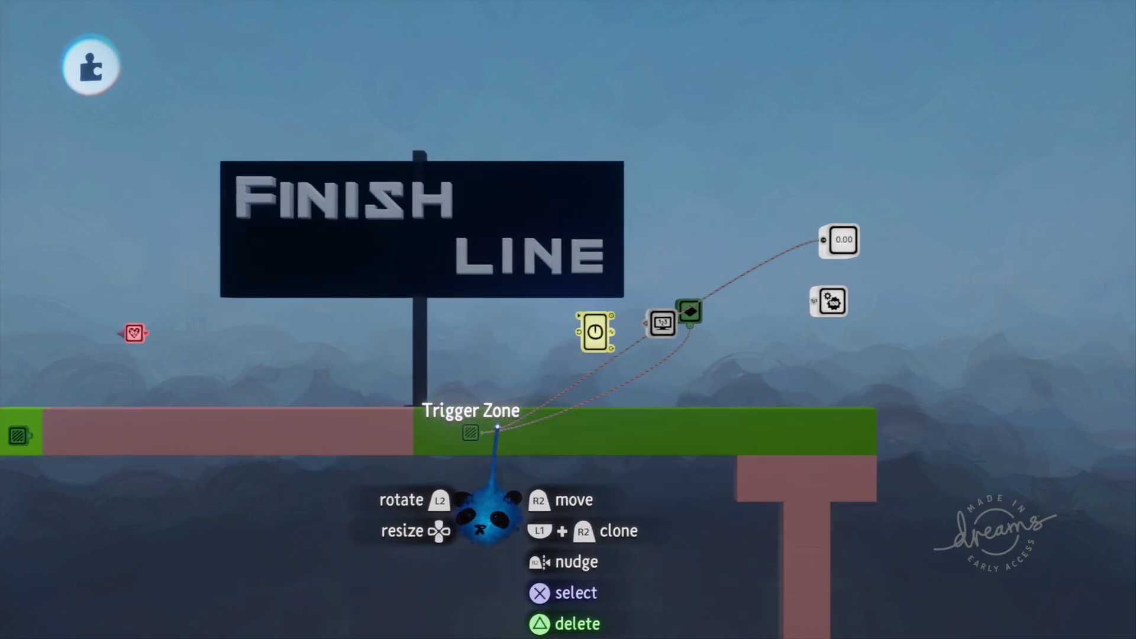
middle_drag(255, 464, 465, 356)
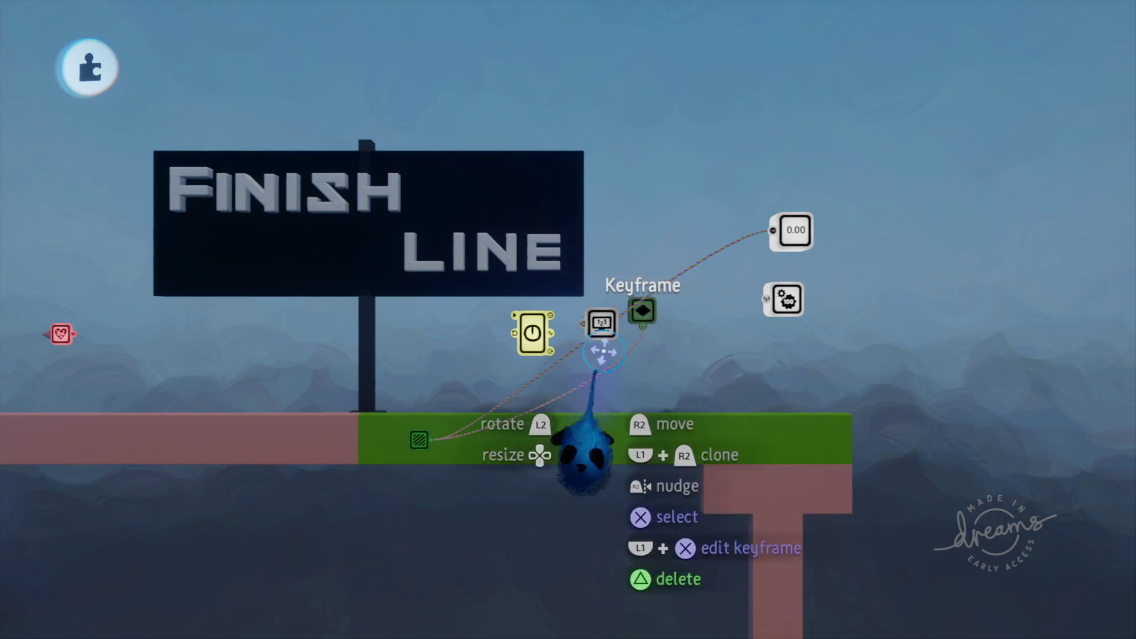
Step: Inspect the Timer's Target Time with the Keyframe selected and with it deselected, and close the Timer settings
click(643, 311)
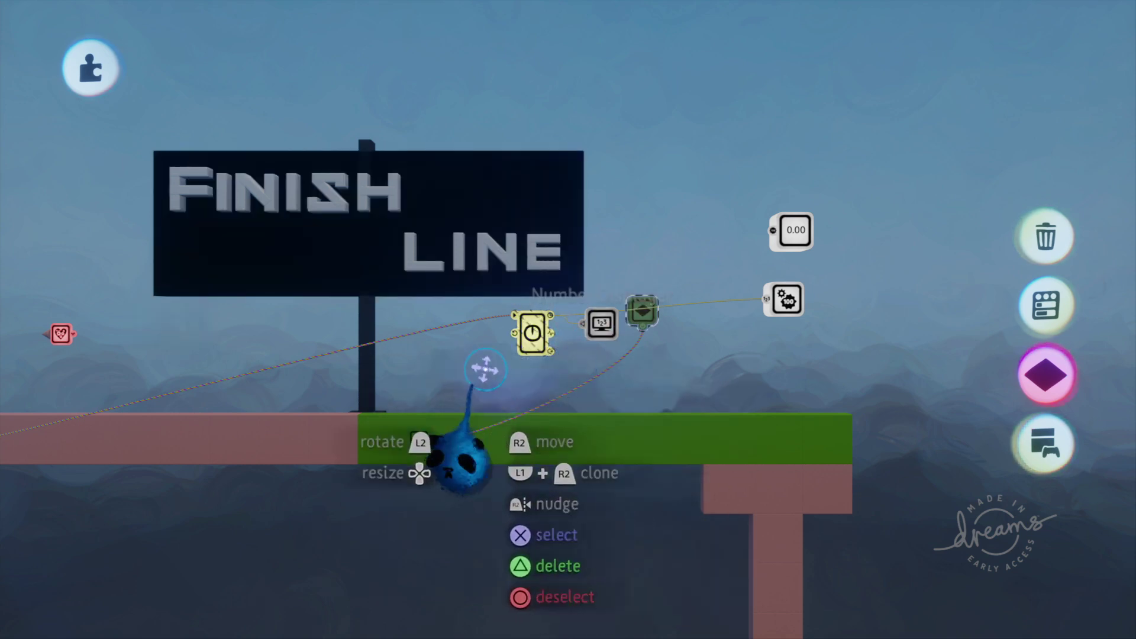
click(530, 345)
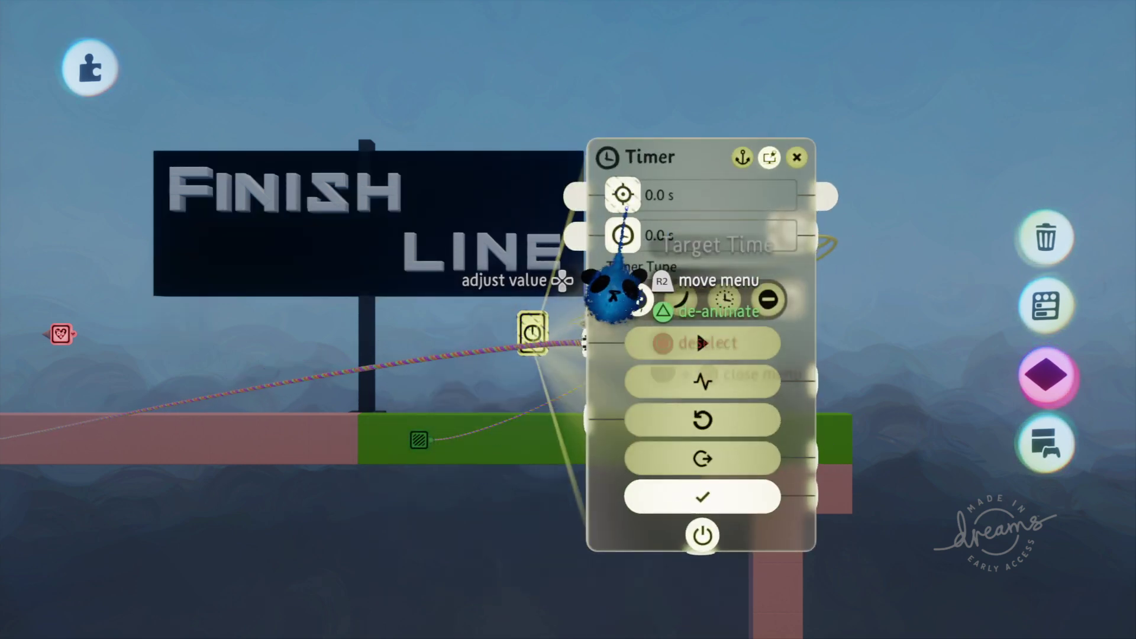
drag(680, 254, 740, 444)
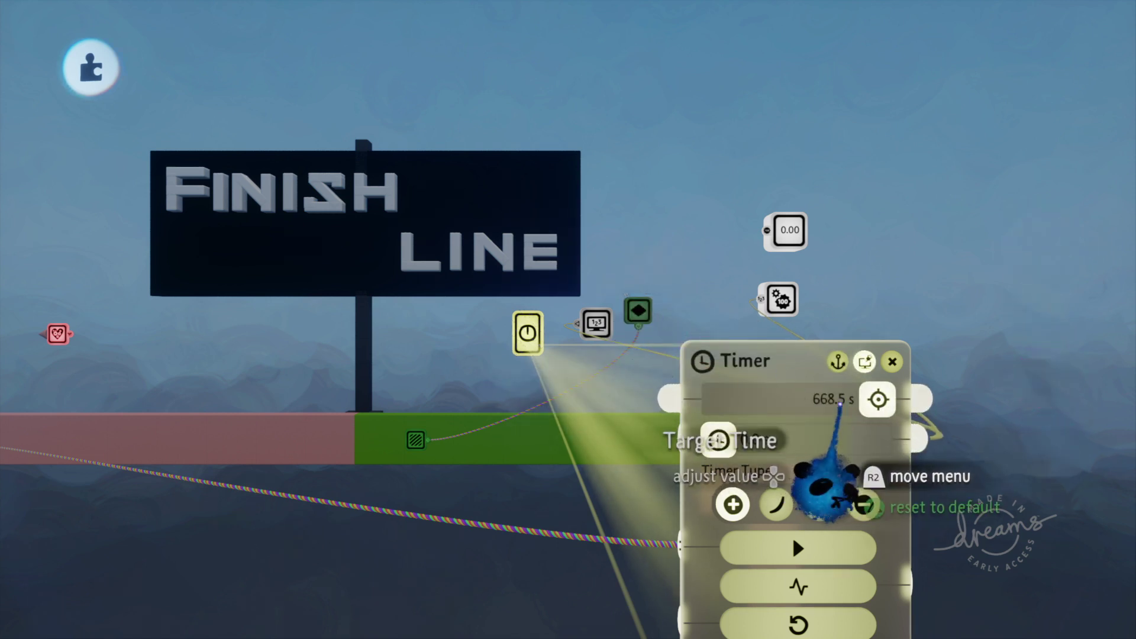
key(Escape)
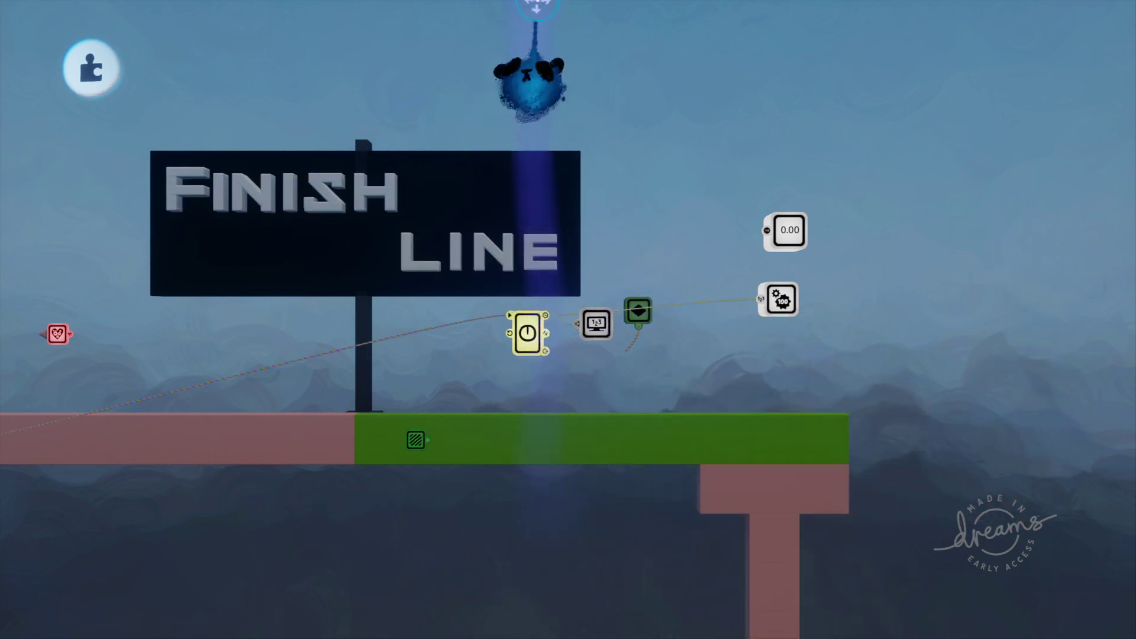
Step: Play-test whether the timer stops at the finish platform, moving the cube there, and return to edit mode to check the Score gadget
key(Escape)
click(271, 447)
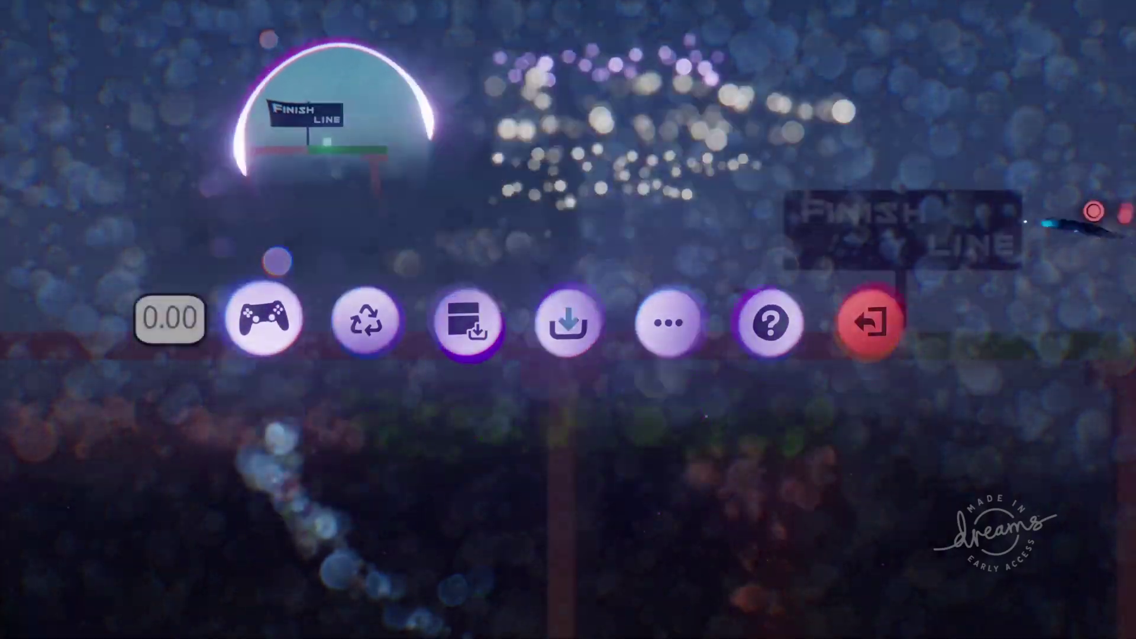
key(Escape)
key(Right)
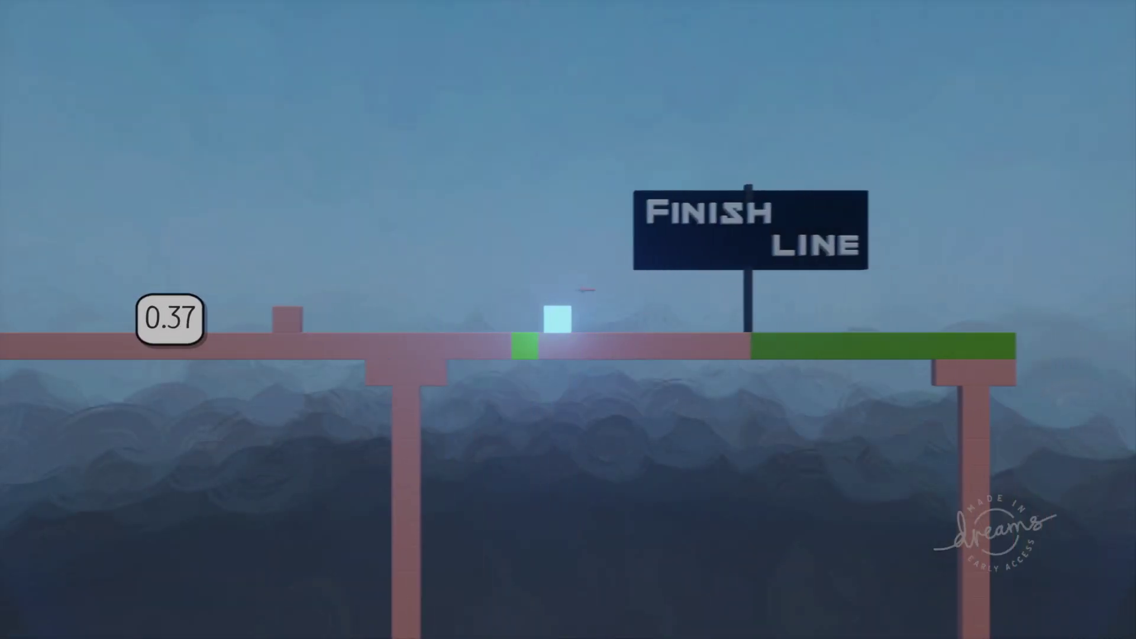
key(Right)
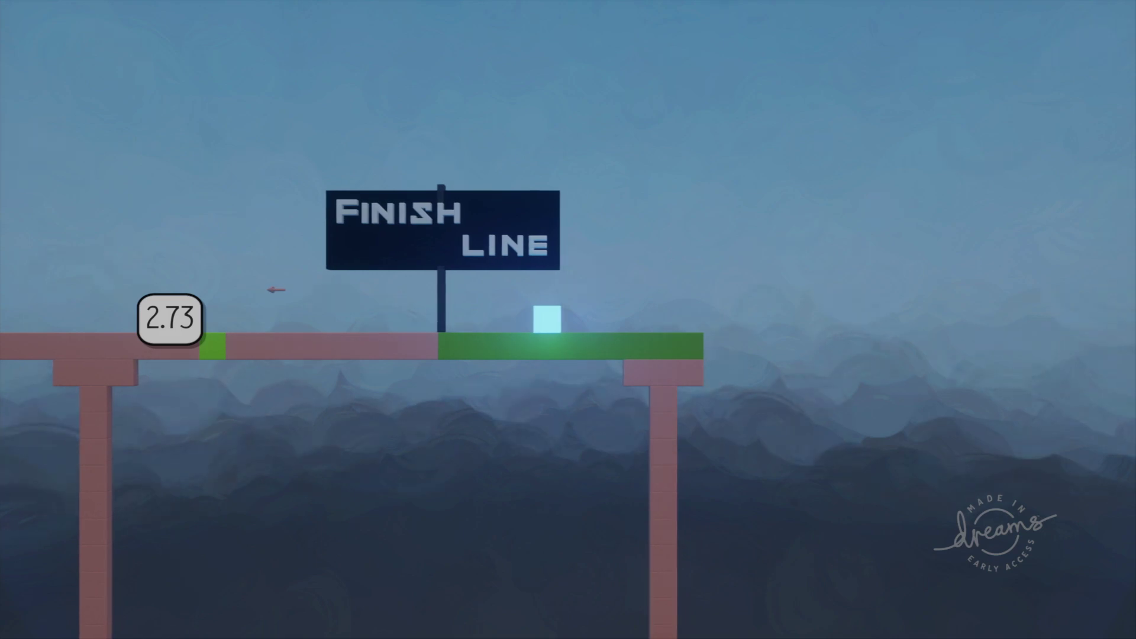
key(Left)
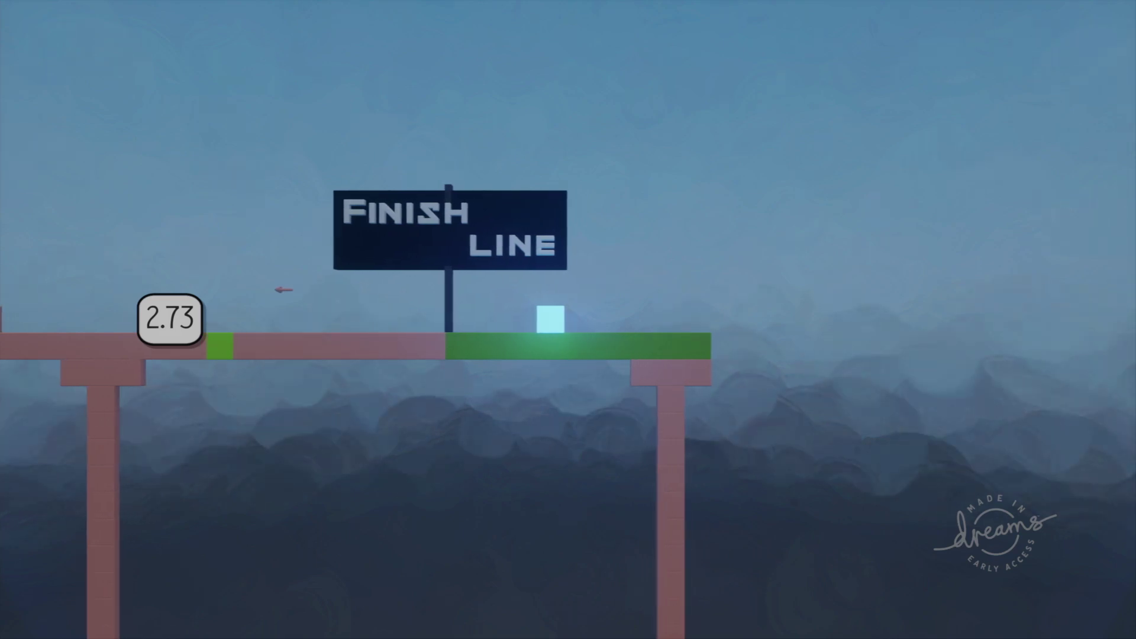
key(Left)
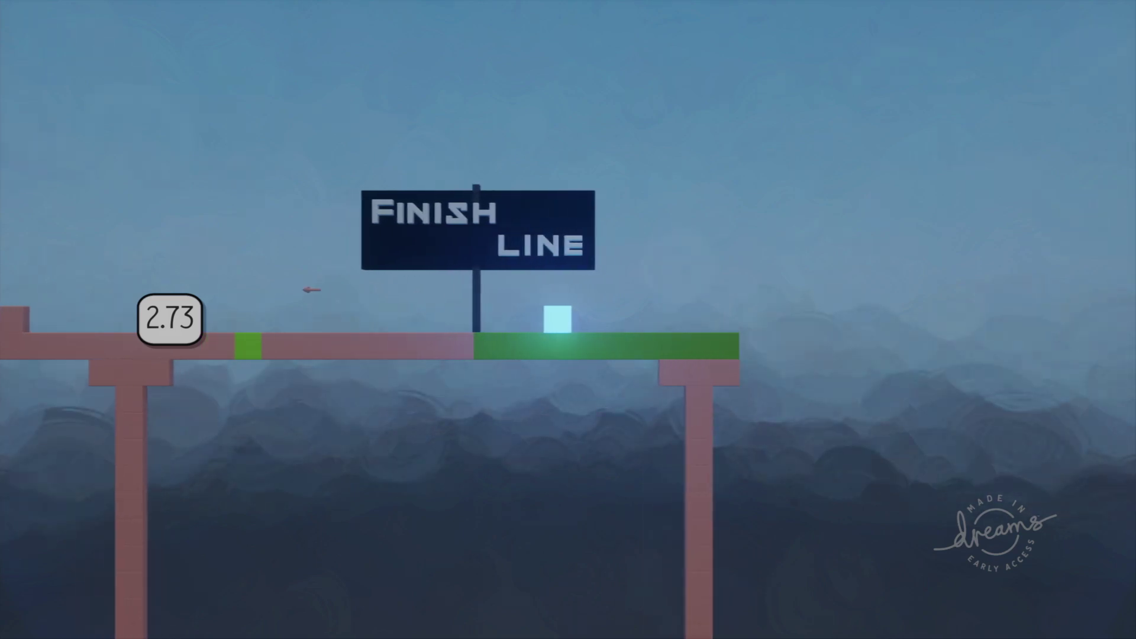
key(Escape)
click(414, 440)
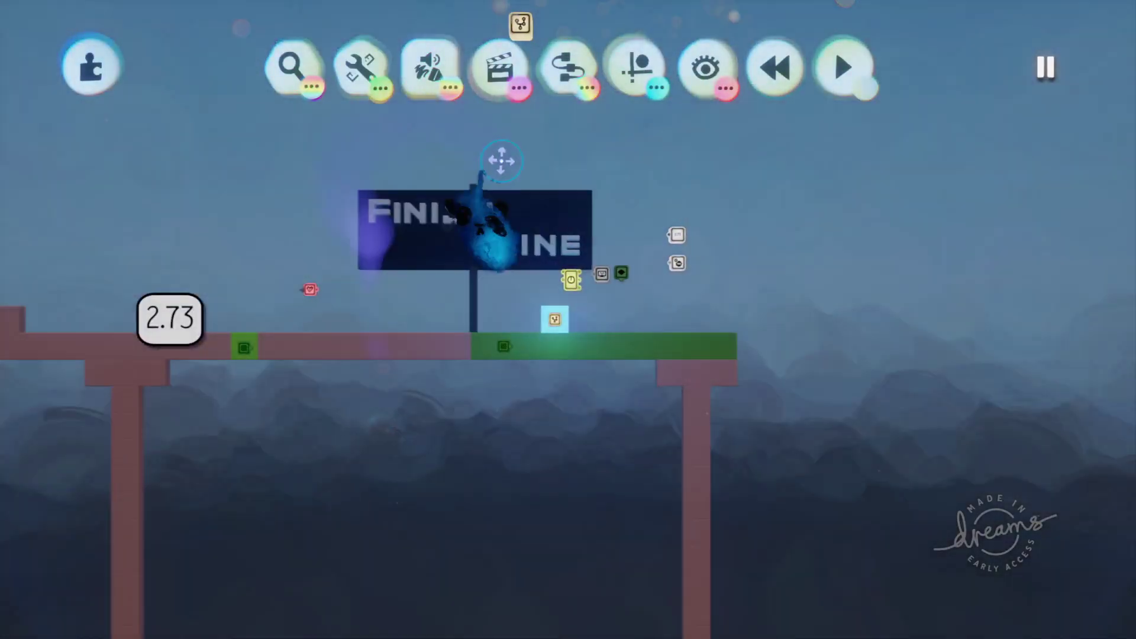
scroll(502, 161, up, 5)
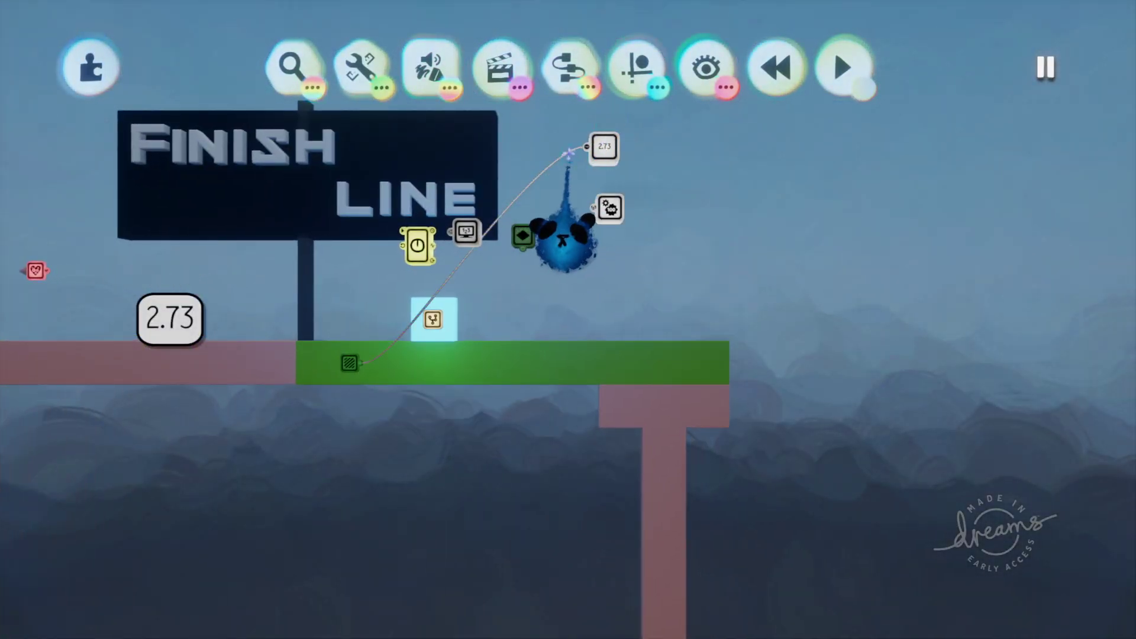
Step: Check the wires leaving the finish platform's Trigger Zone and rewind the scene to its start
scroll(599, 141, down, 2)
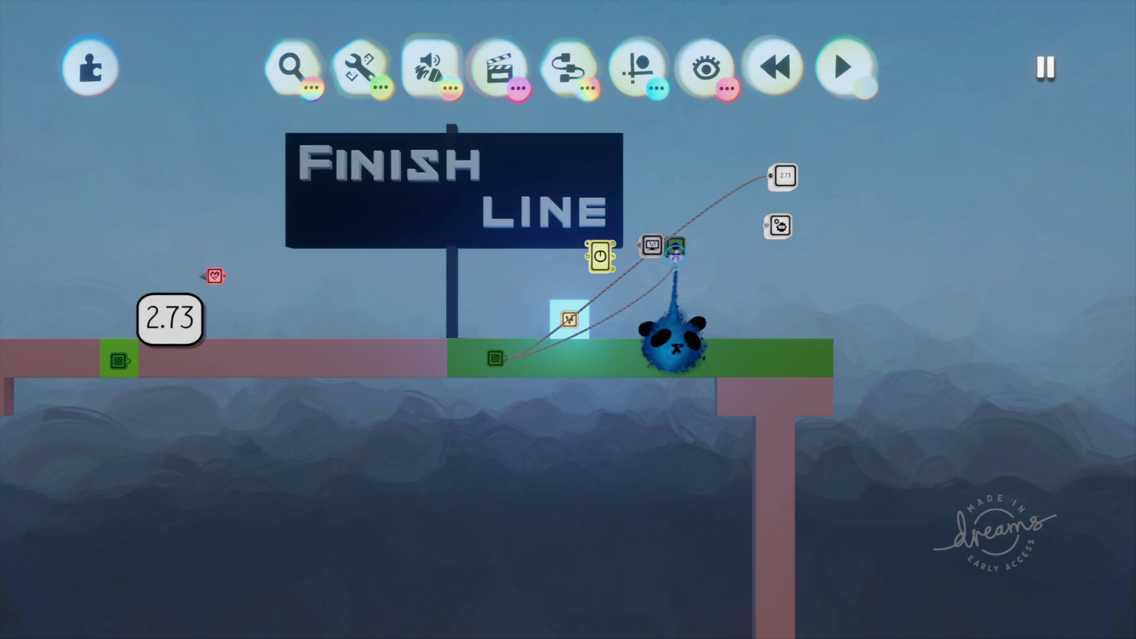
scroll(666, 245, down, 1)
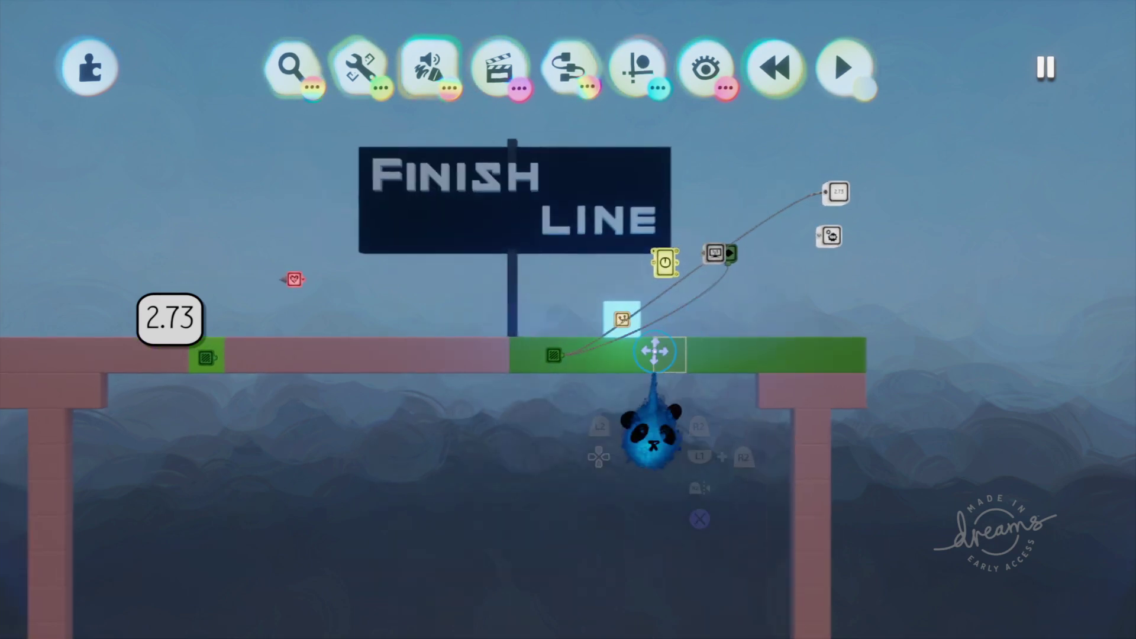
scroll(654, 352, up, 2)
scroll(570, 398, up, 1)
key(Left)
scroll(456, 512, left, 3)
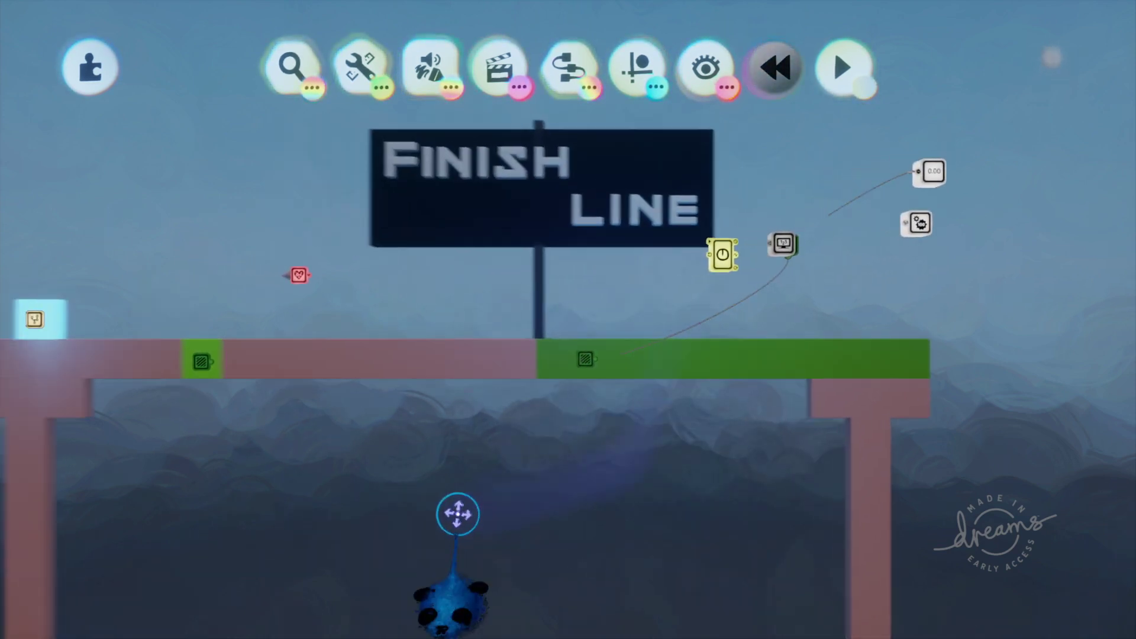
Step: Open the canvas of the Microchip on the glowing cube, closing its settings
scroll(454, 408, up, 2)
scroll(253, 302, left, 2)
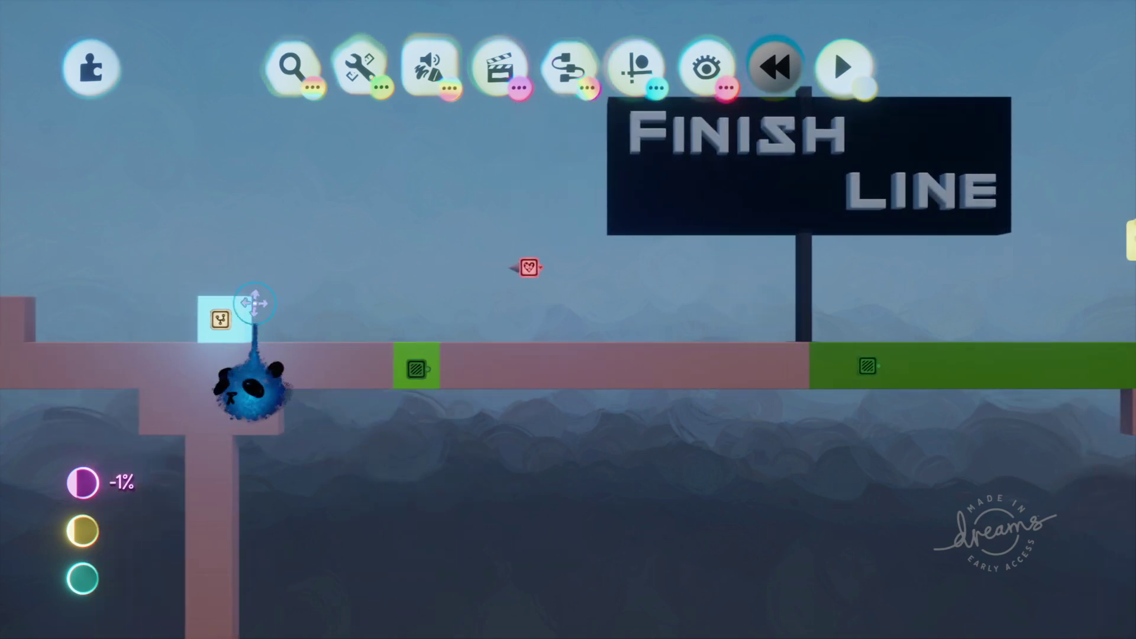
scroll(471, 402, right, 1)
scroll(644, 398, right, 3)
scroll(451, 418, left, 4)
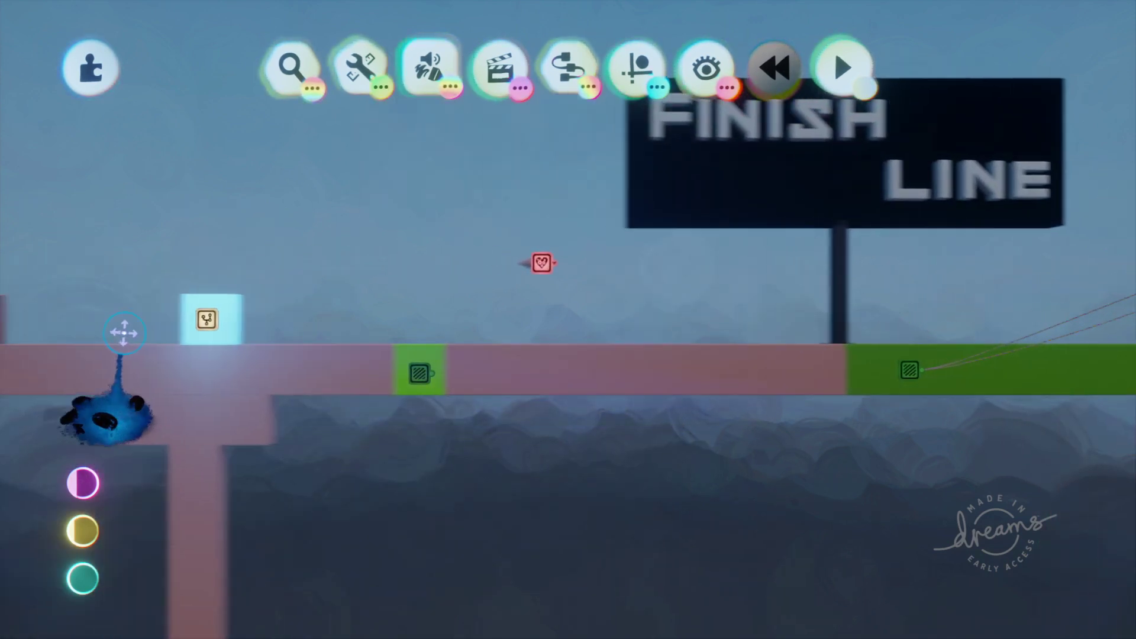
click(259, 320)
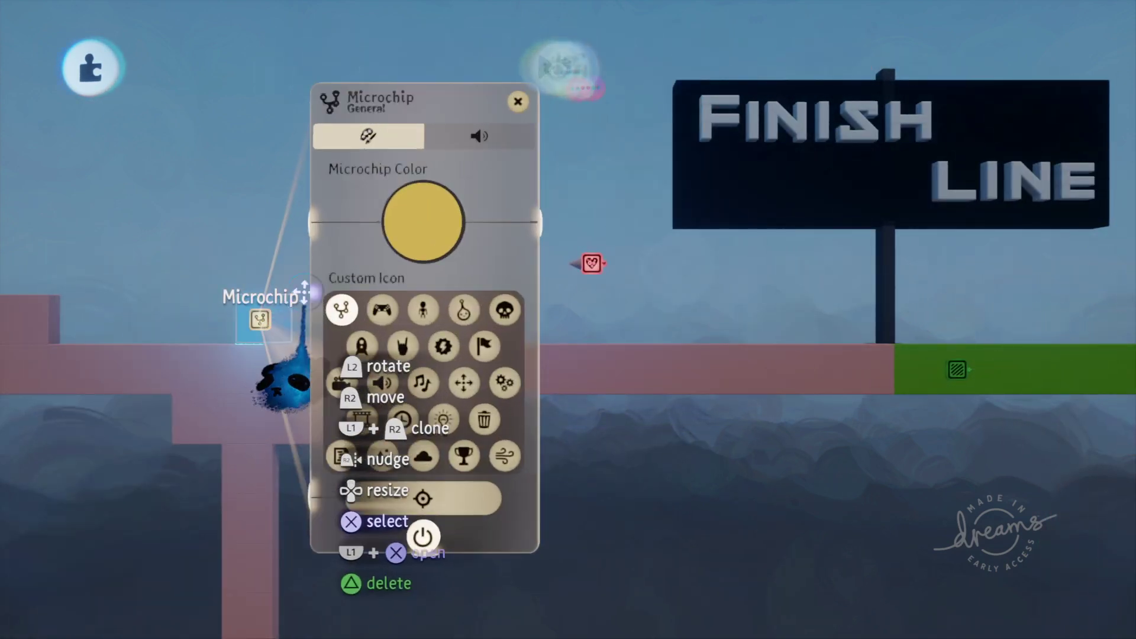
click(489, 103)
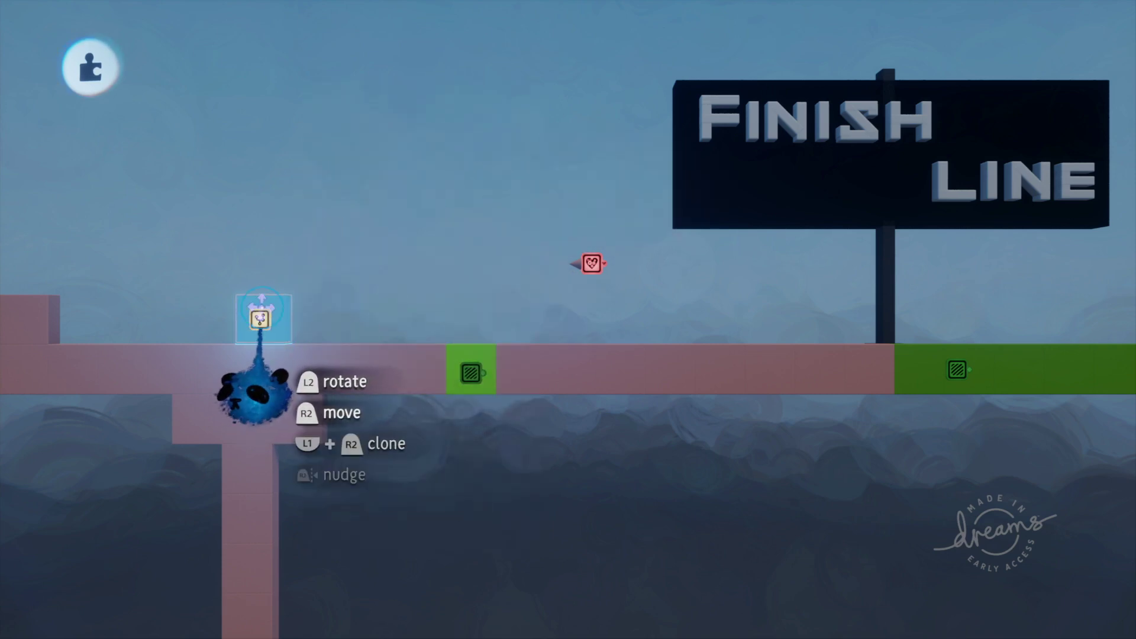
click(255, 393)
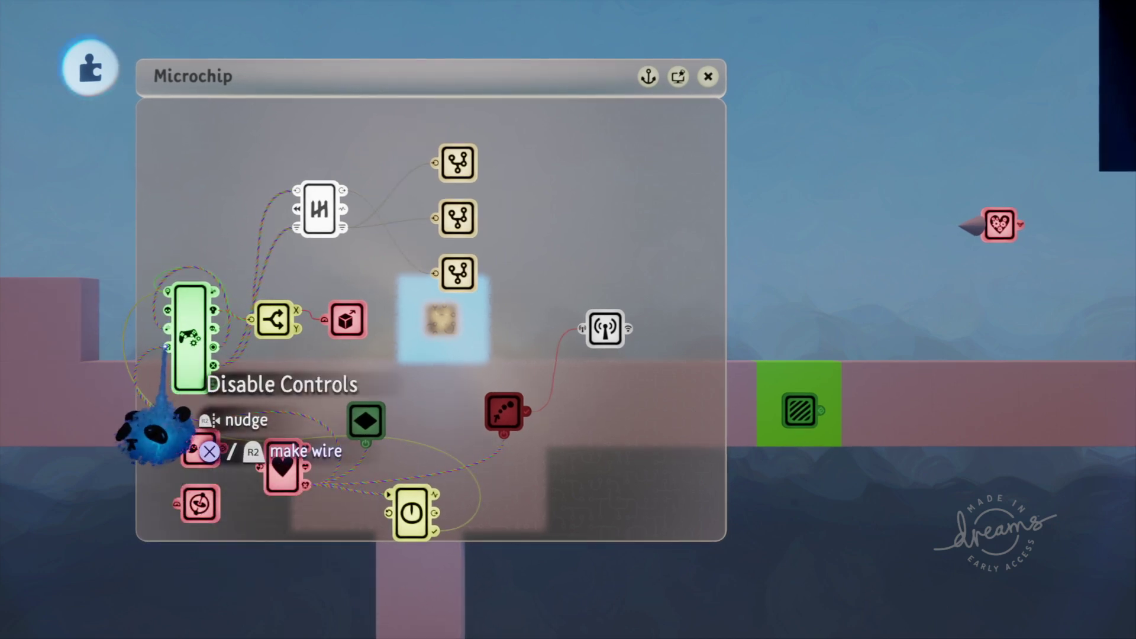
Step: Wire the finish platform's Trigger Zone output to Disable Controls in the cube's Controller Sensor settings and close those settings
scroll(166, 349, down, 3)
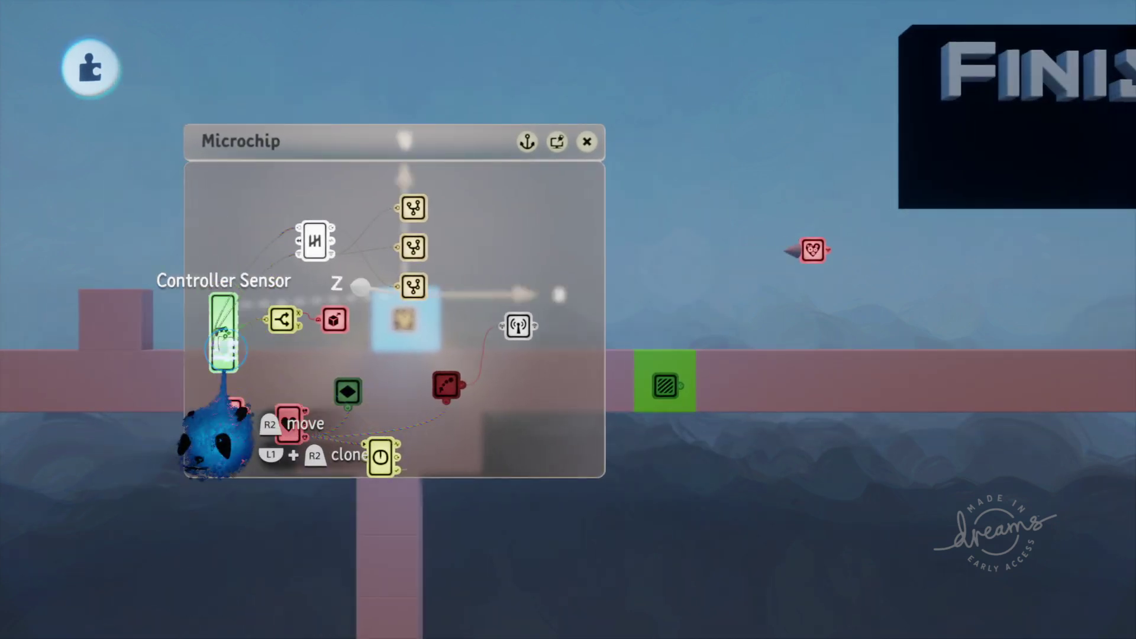
click(225, 350)
click(392, 81)
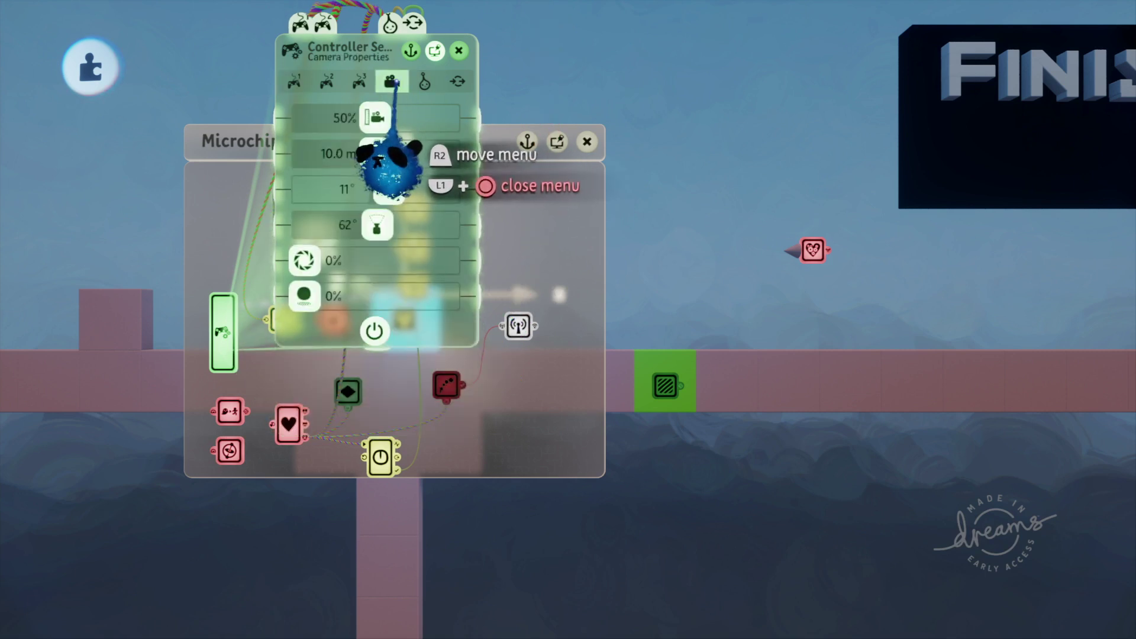
click(425, 81)
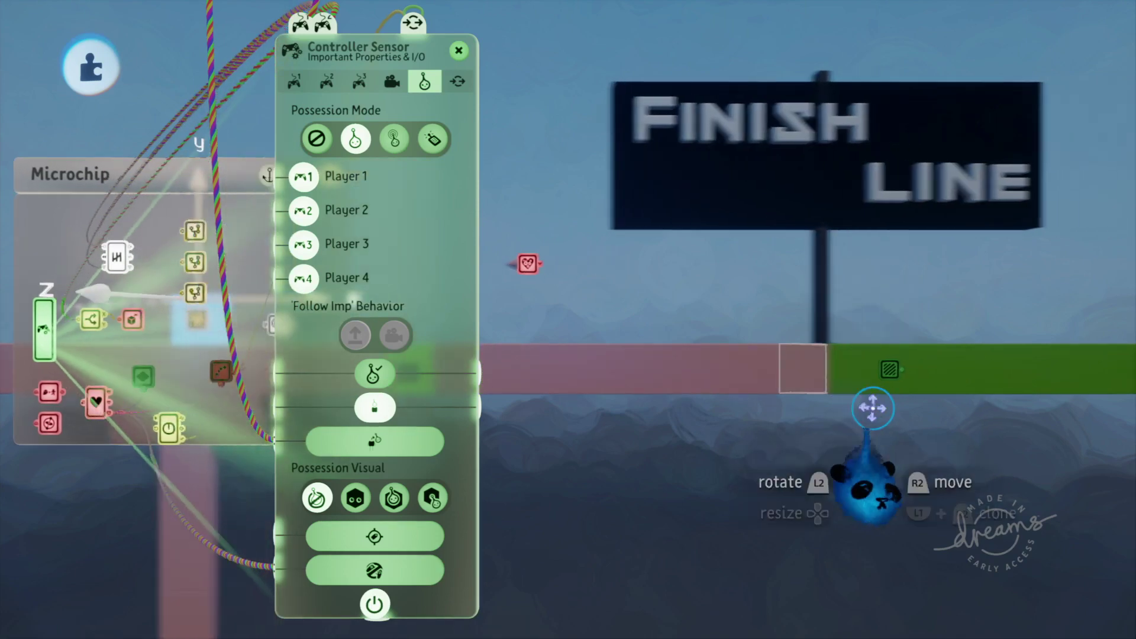
drag(868, 375, 757, 332)
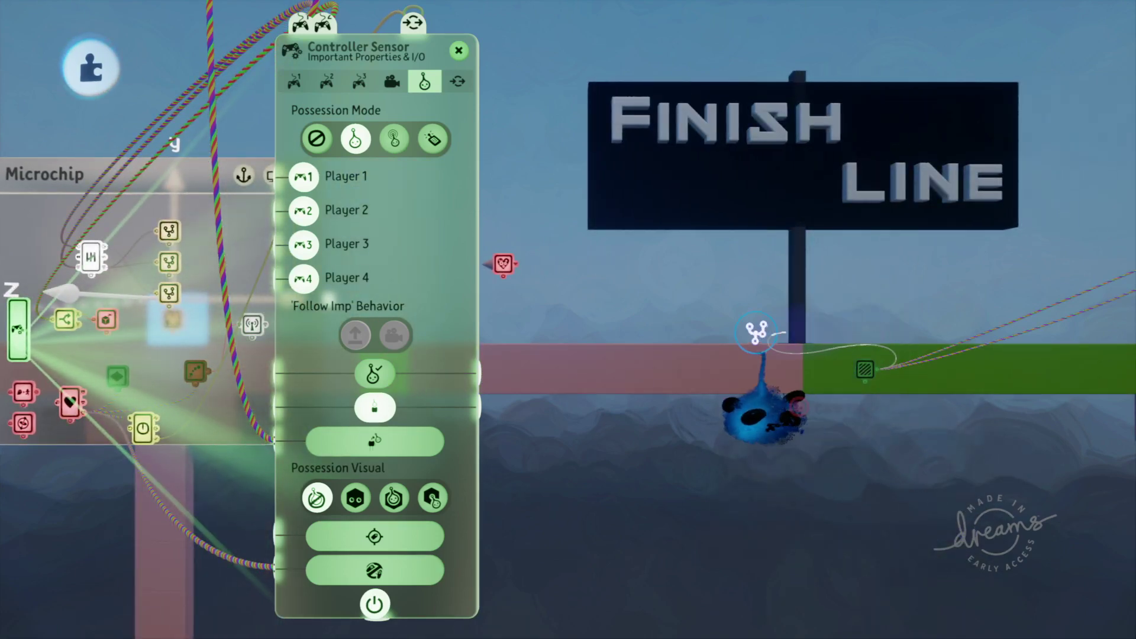
drag(535, 459, 254, 624)
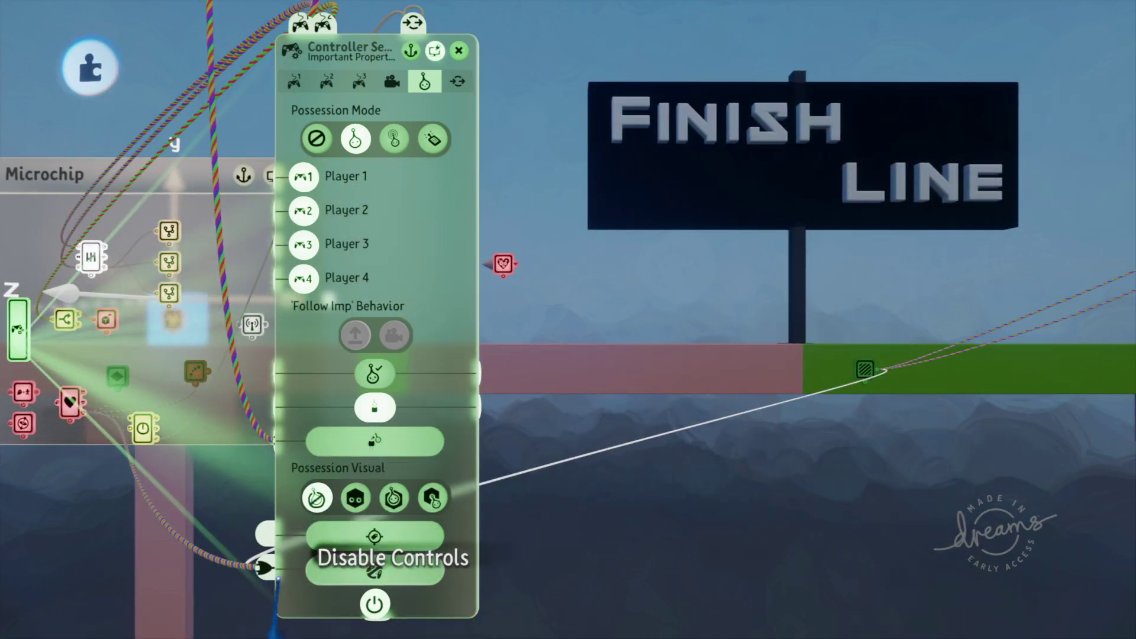
click(458, 50)
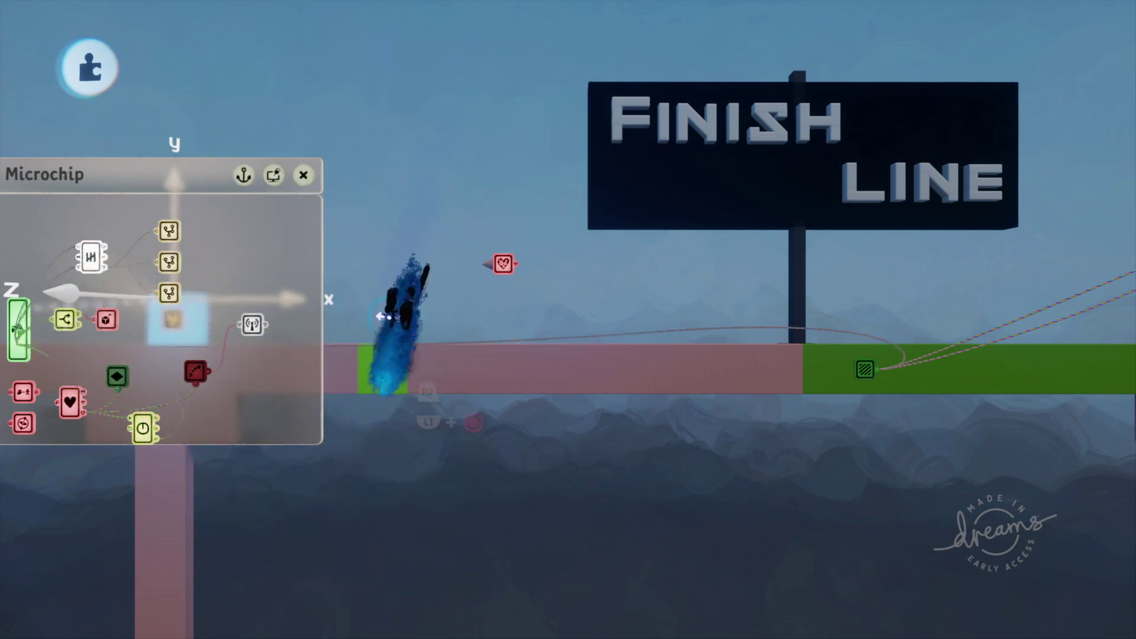
Step: Play-test whether the cube's controls switch off at the finish platform, running it past the green block, and return to edit mode
key(Escape)
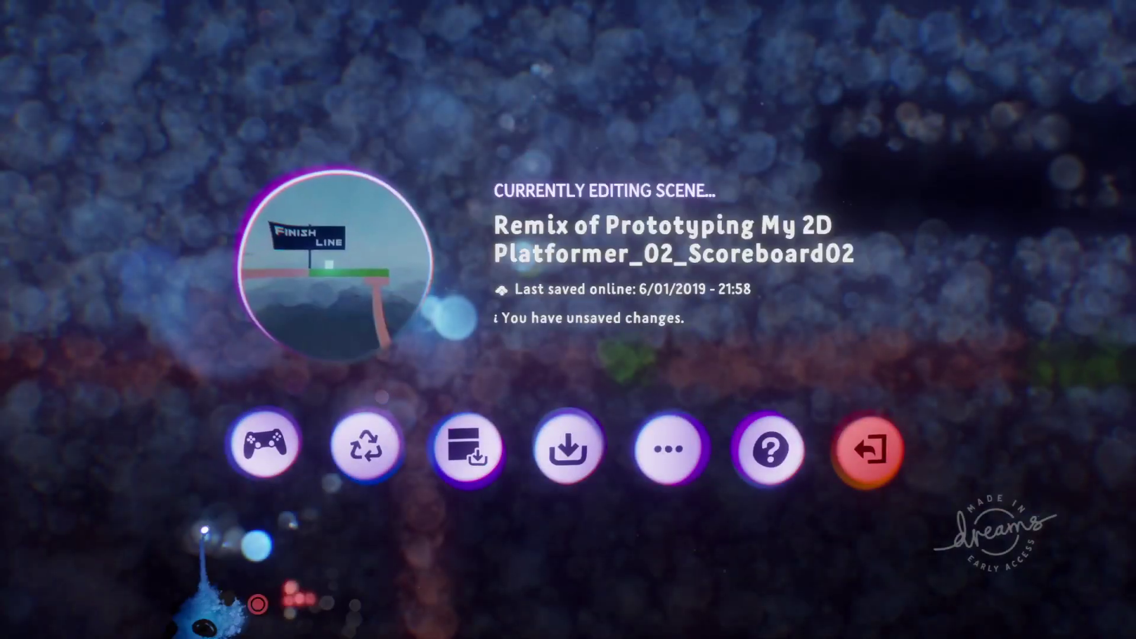
click(263, 448)
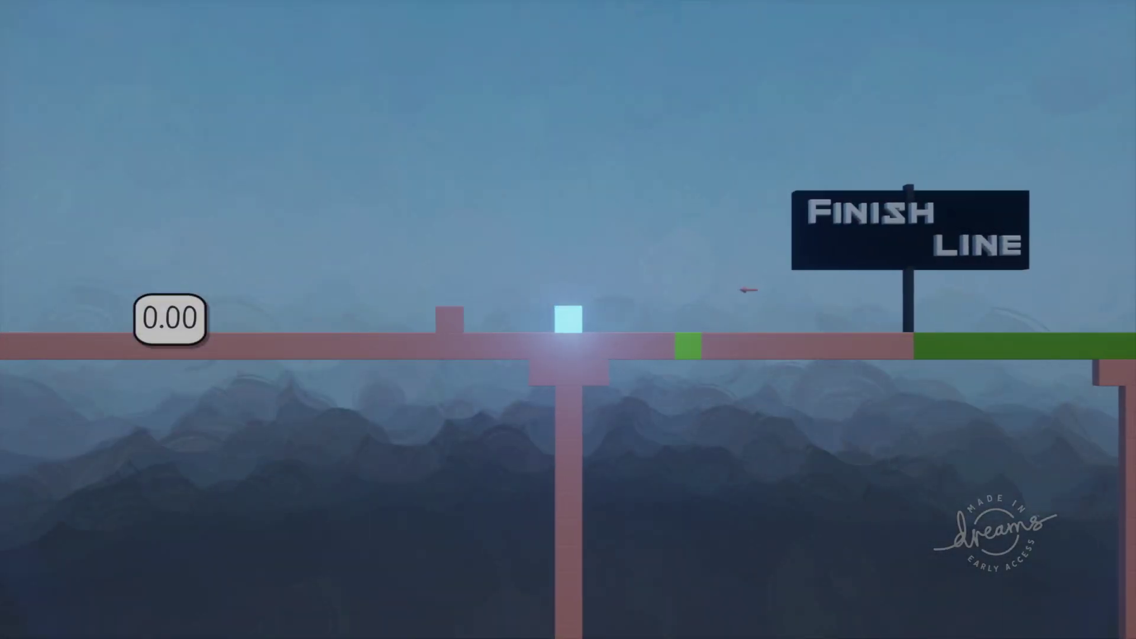
key(Left)
key(Right)
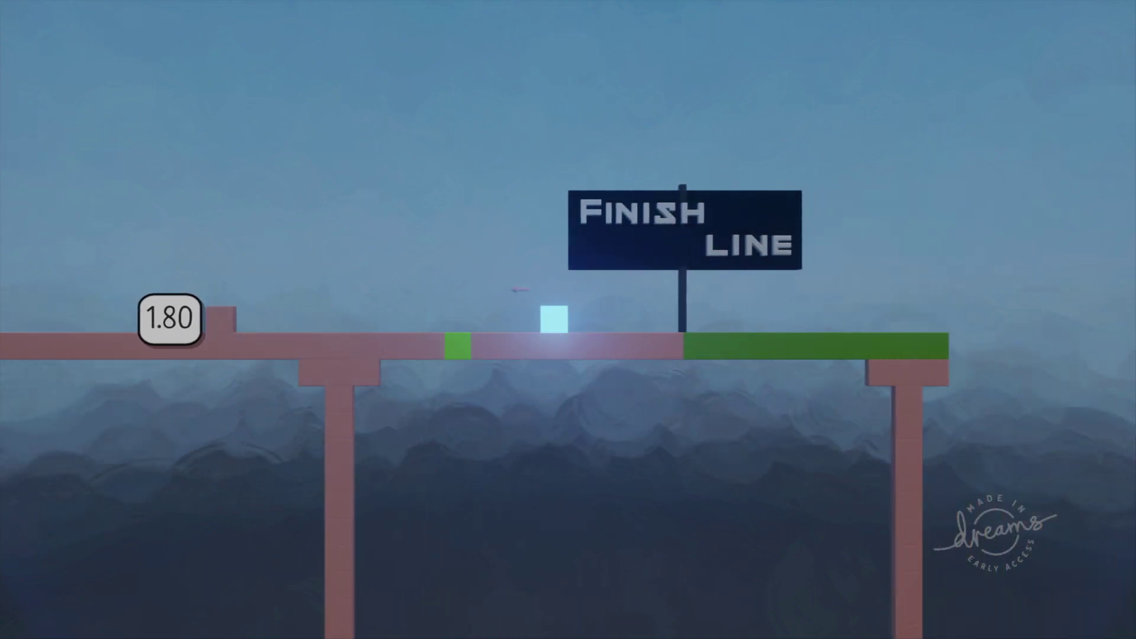
key(Right)
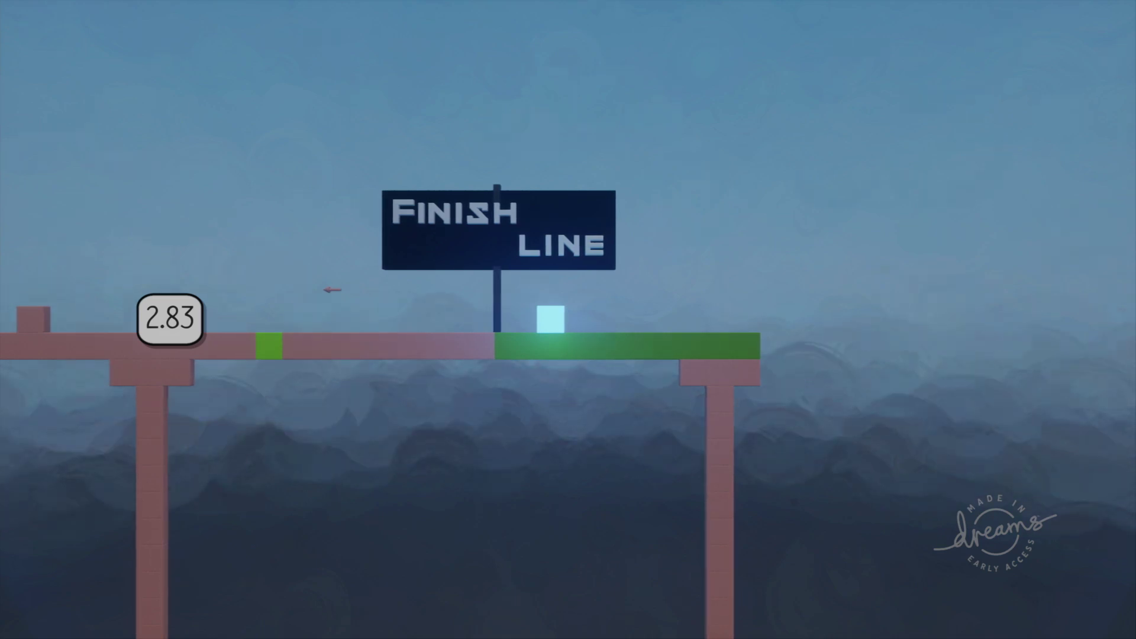
key(Escape)
click(418, 449)
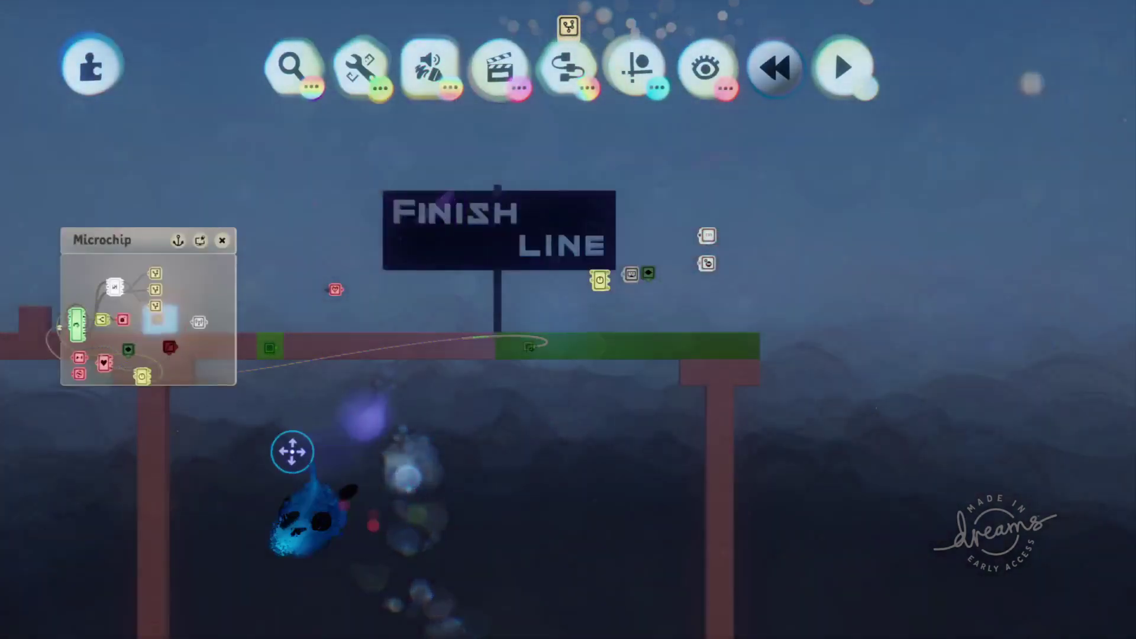
Step: Examine the cube Microchip's Controller Sensor, health and Timer wiring together with the gadgets above the finish platform
middle_drag(292, 452, 30, 615)
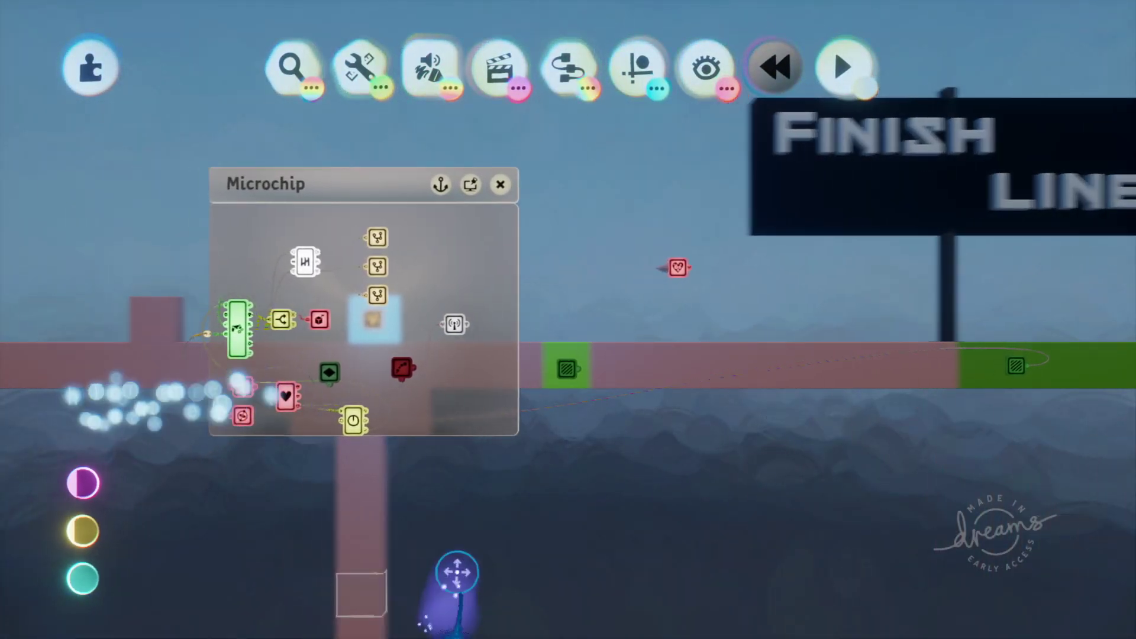
middle_drag(457, 572, 768, 266)
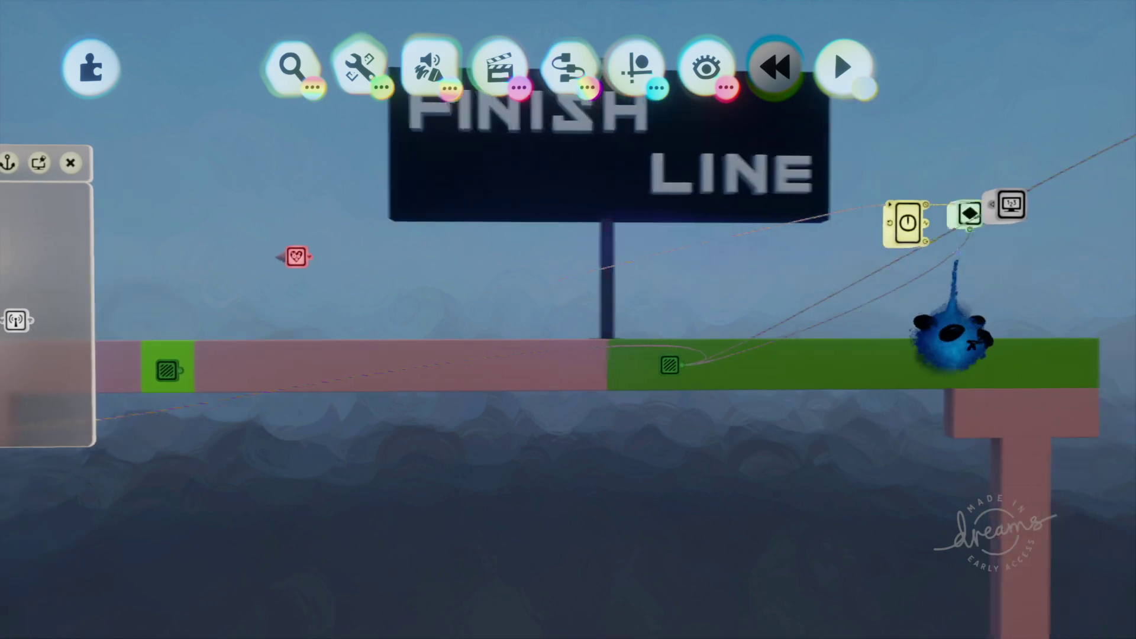
middle_drag(893, 180, 536, 376)
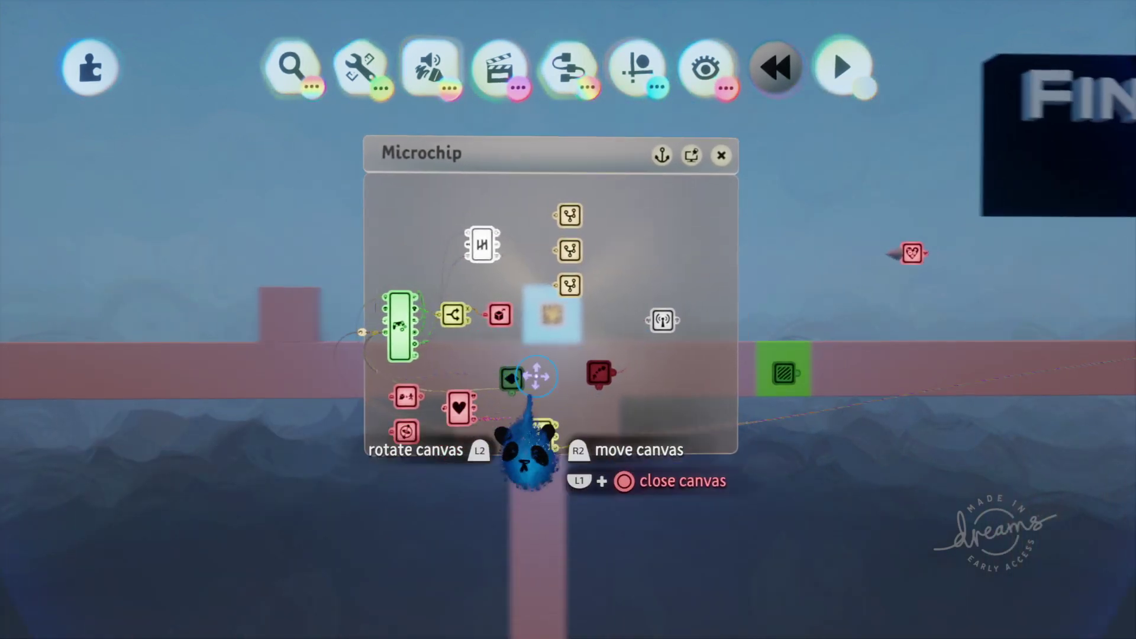
scroll(536, 377, up, 3)
middle_drag(502, 418, 462, 553)
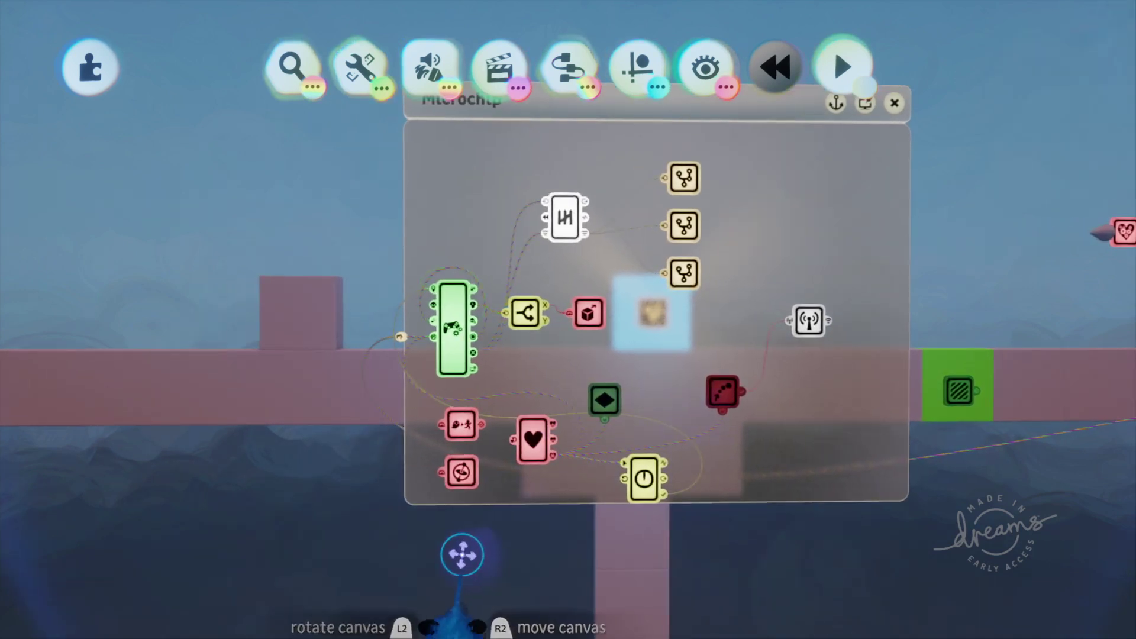
middle_drag(544, 467, 573, 520)
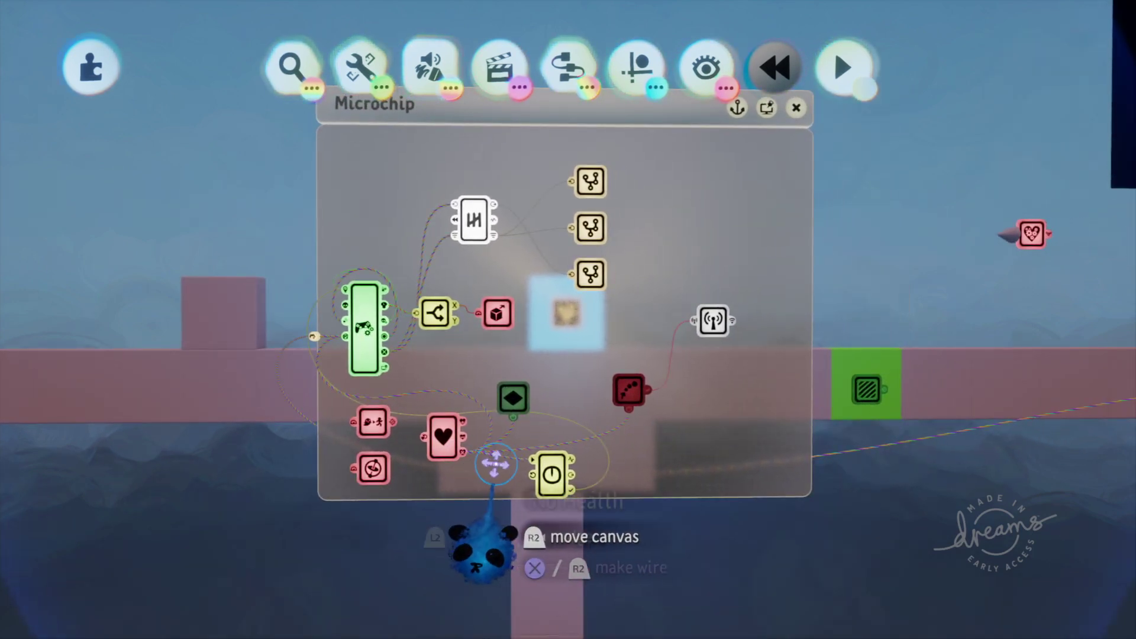
middle_drag(553, 479, 511, 479)
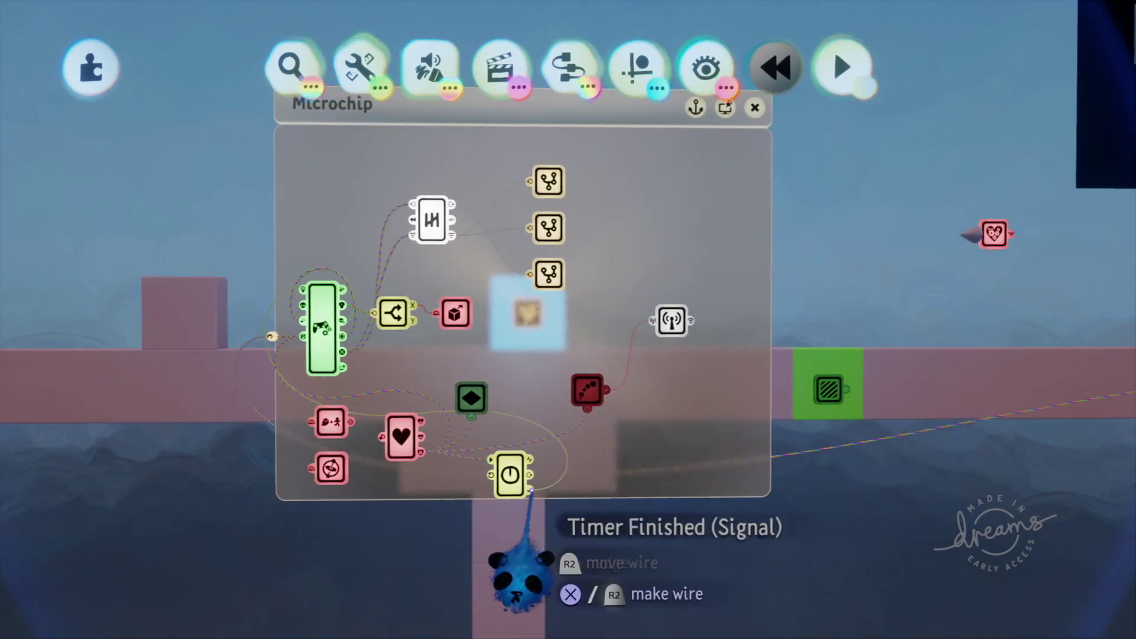
middle_drag(665, 464, 537, 467)
middle_drag(298, 471, 411, 479)
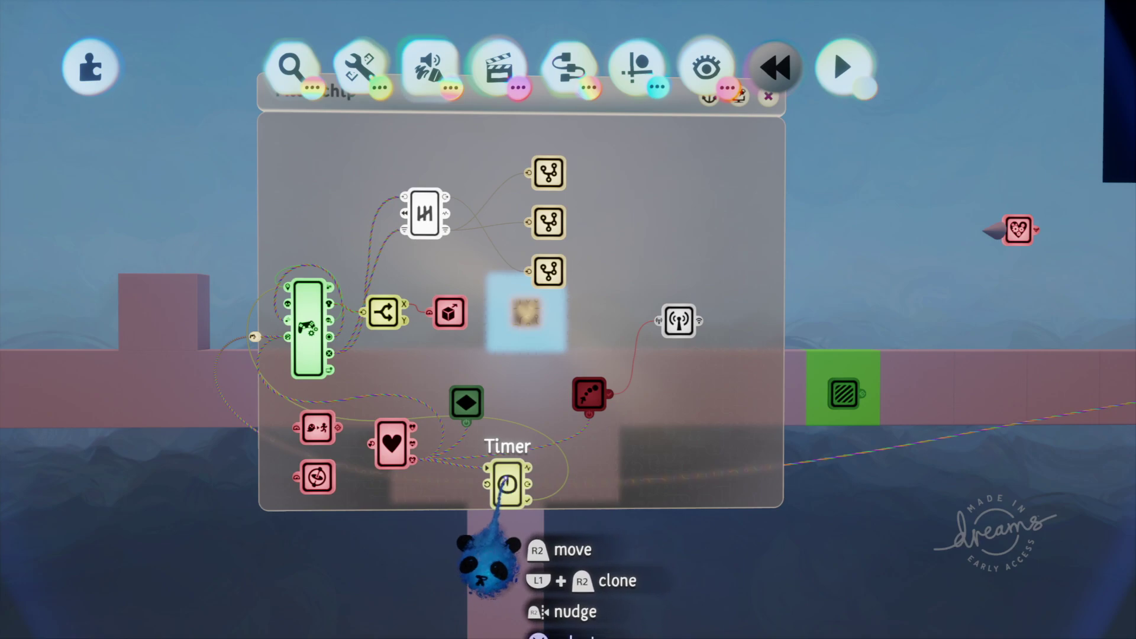
middle_drag(679, 320, 582, 320)
Step: Play-test the cube's run past the green trigger block towards the red arrow and return to edit mode
key(Escape)
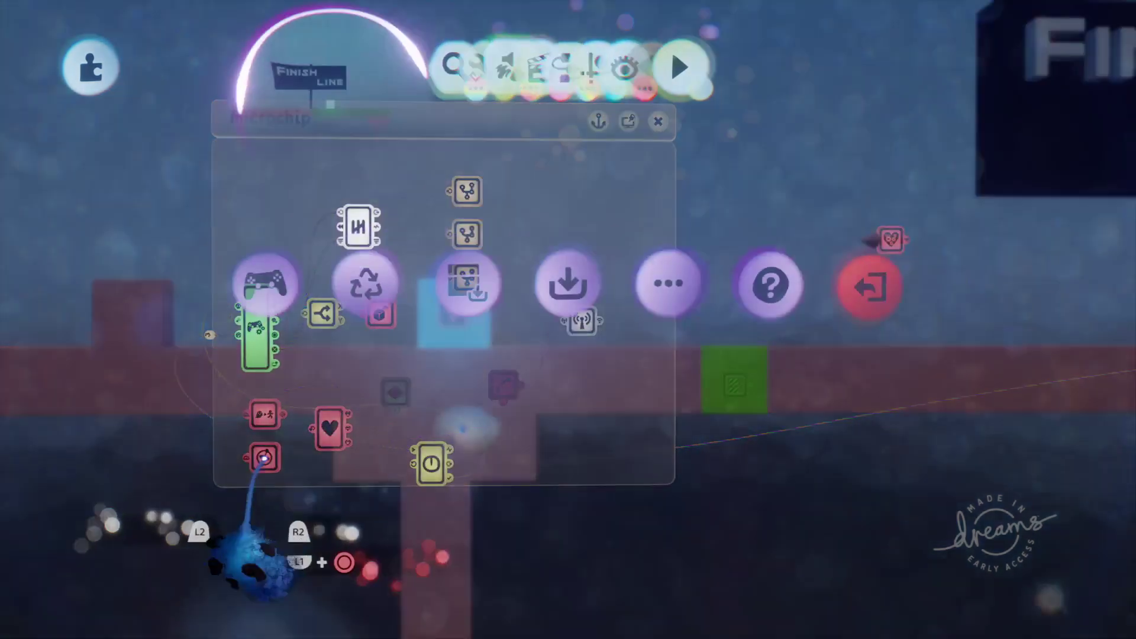
click(262, 439)
key(Right)
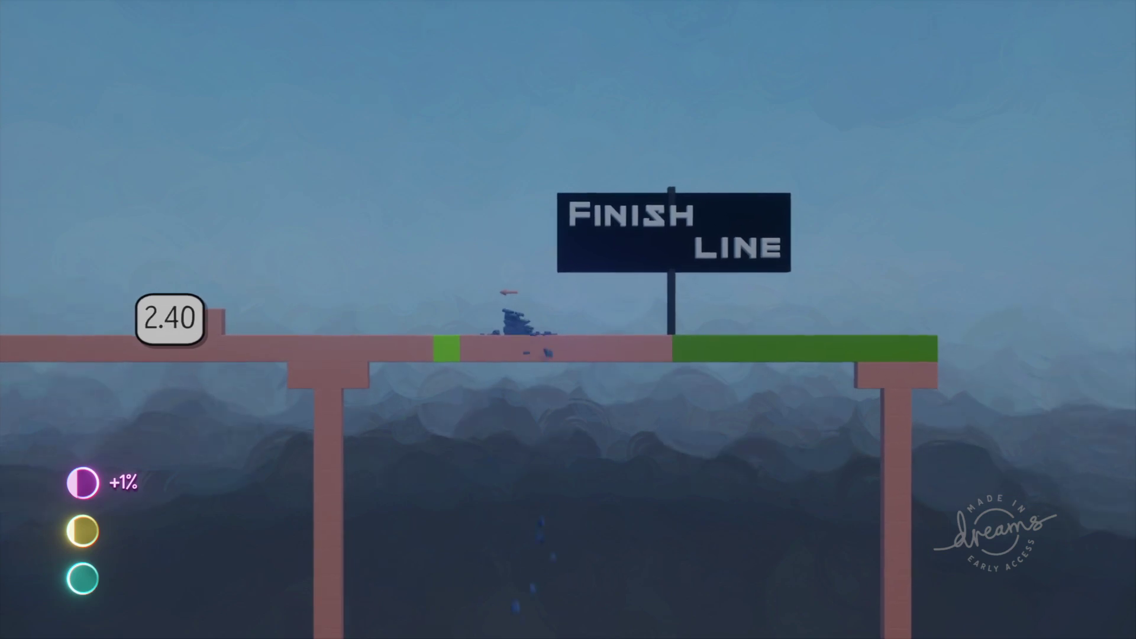
key(Escape)
click(418, 446)
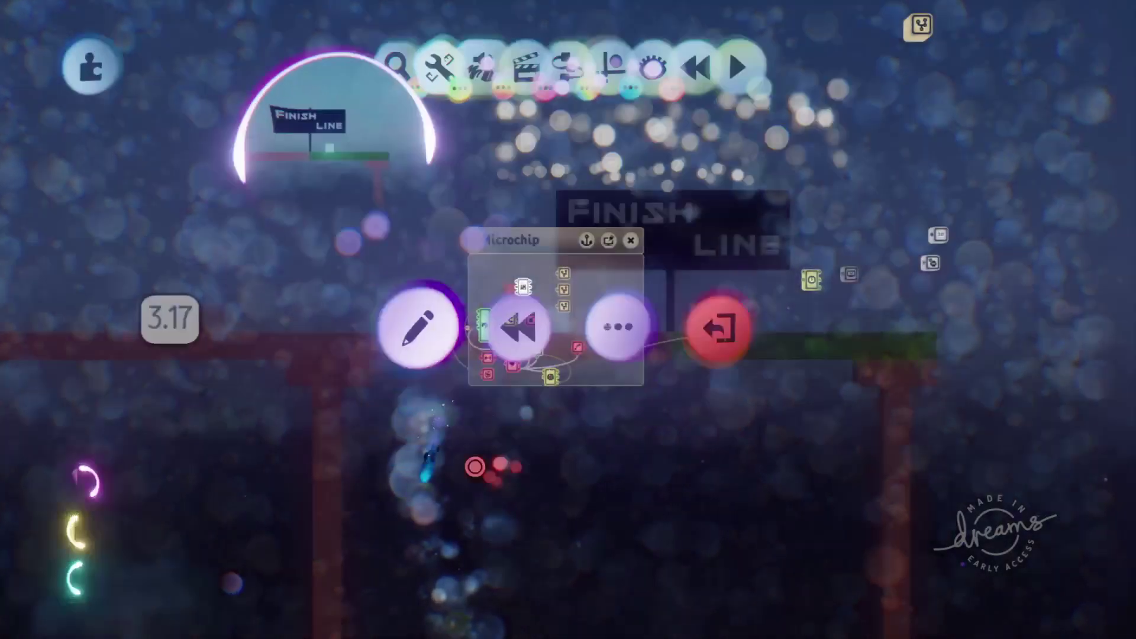
Step: Trace the Disable Controls wires between the cube Microchip's Timer, the Controller Sensor and the finish platform's Trigger Zone
scroll(429, 476, up, 5)
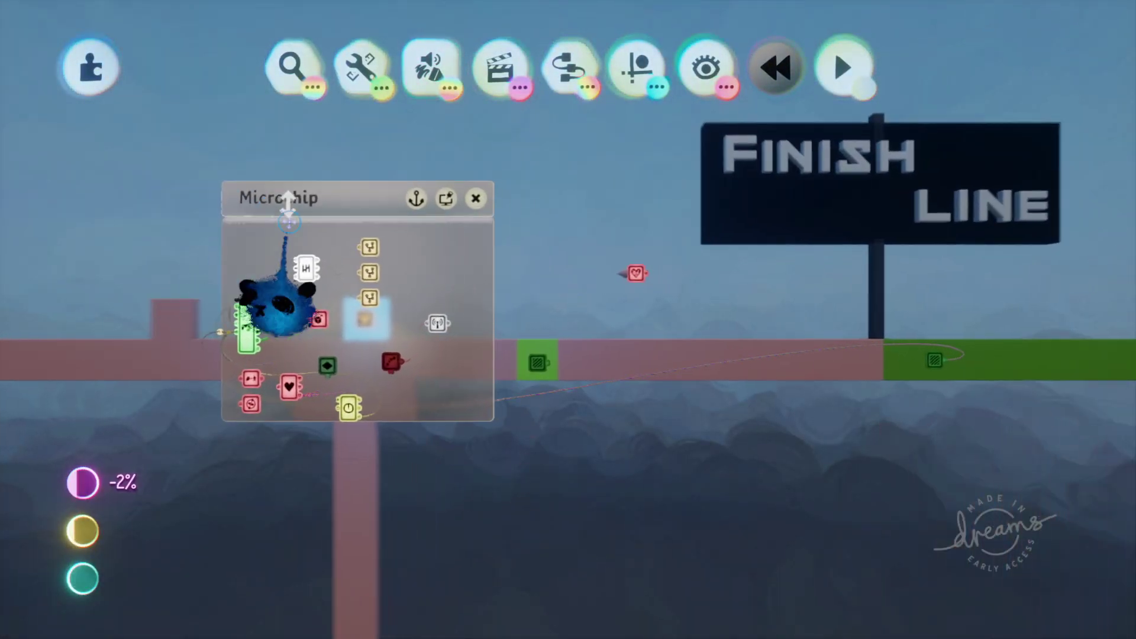
scroll(462, 490, up, 3)
scroll(520, 492, right, 3)
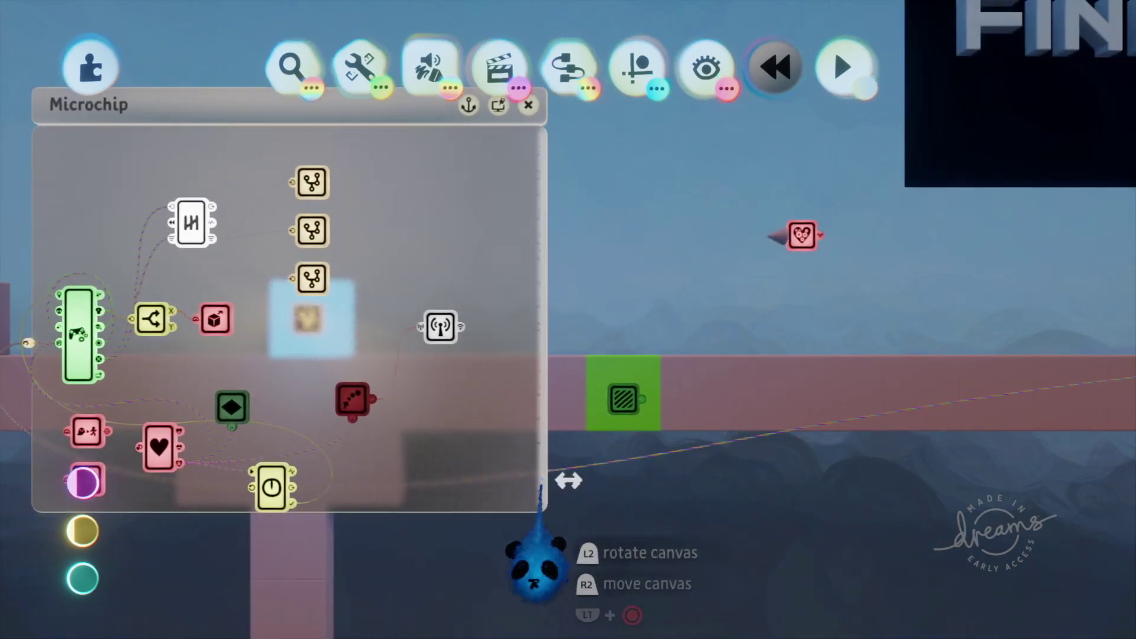
scroll(535, 503, down, 3)
scroll(535, 503, up, 3)
scroll(550, 533, right, 3)
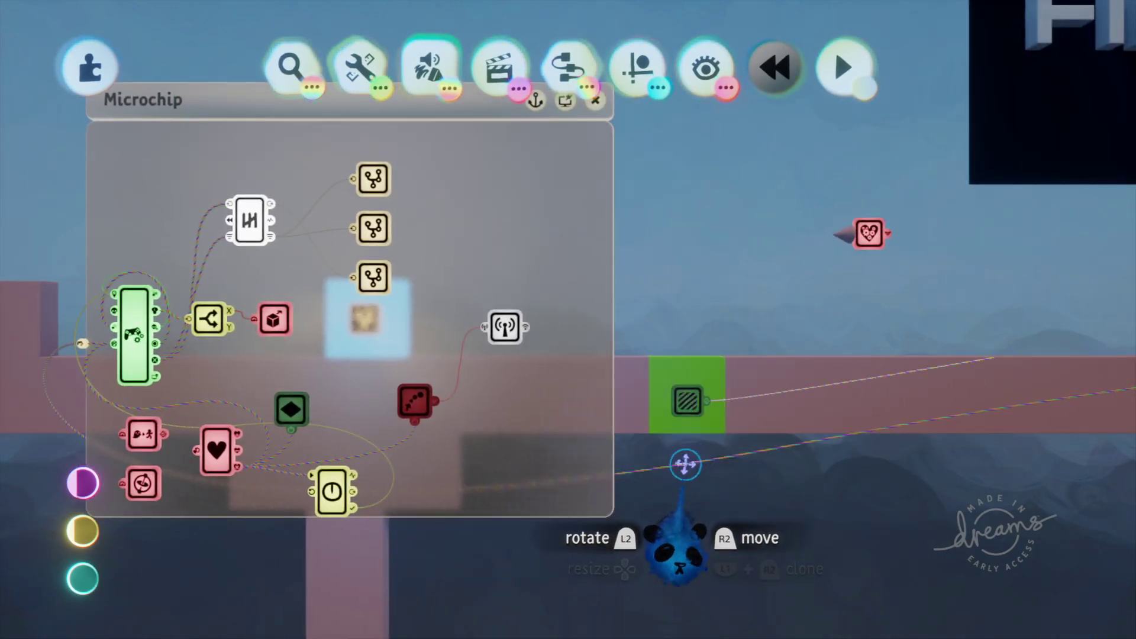
scroll(676, 470, down, 3)
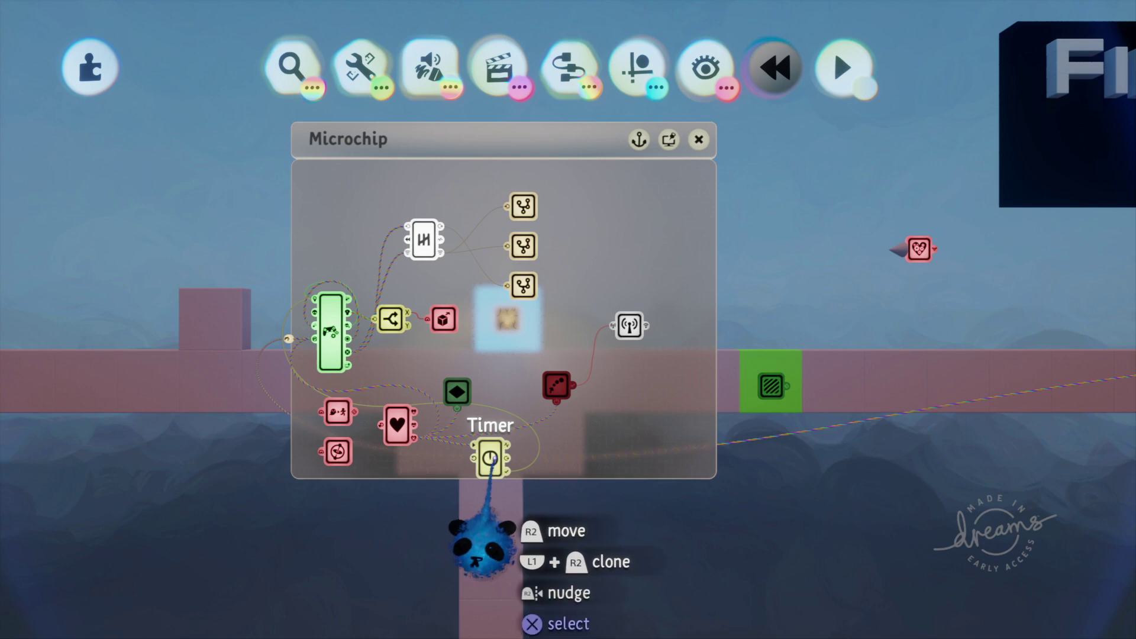
scroll(494, 457, right, 5)
scroll(690, 409, up, 2)
scroll(846, 373, right, 3)
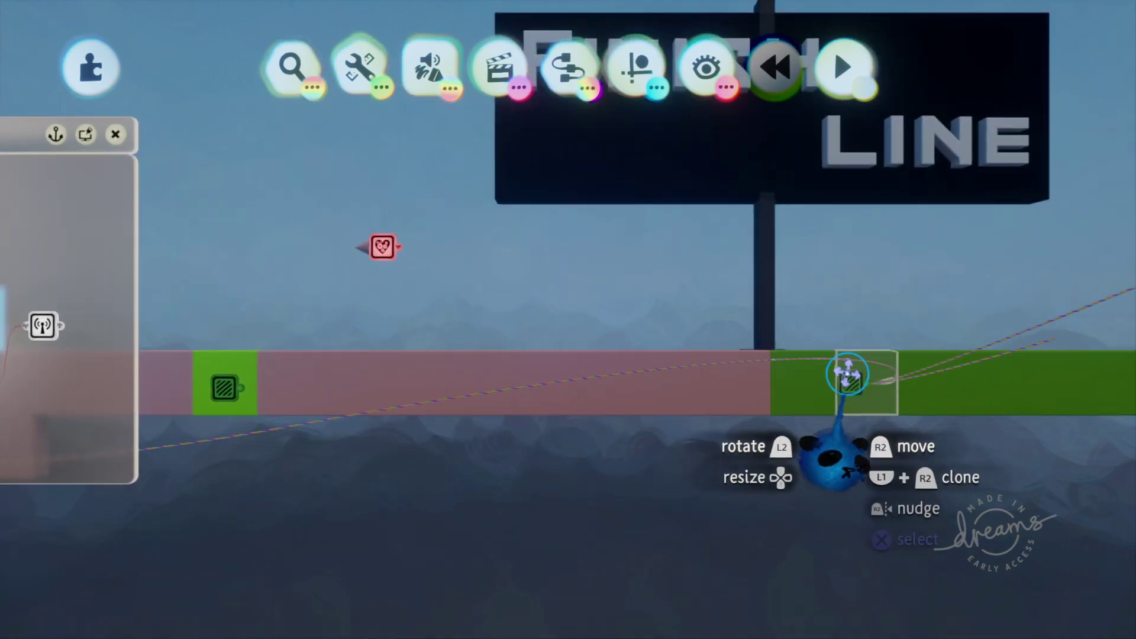
scroll(859, 370, down, 2)
scroll(563, 290, left, 5)
scroll(471, 535, up, 2)
scroll(513, 540, left, 3)
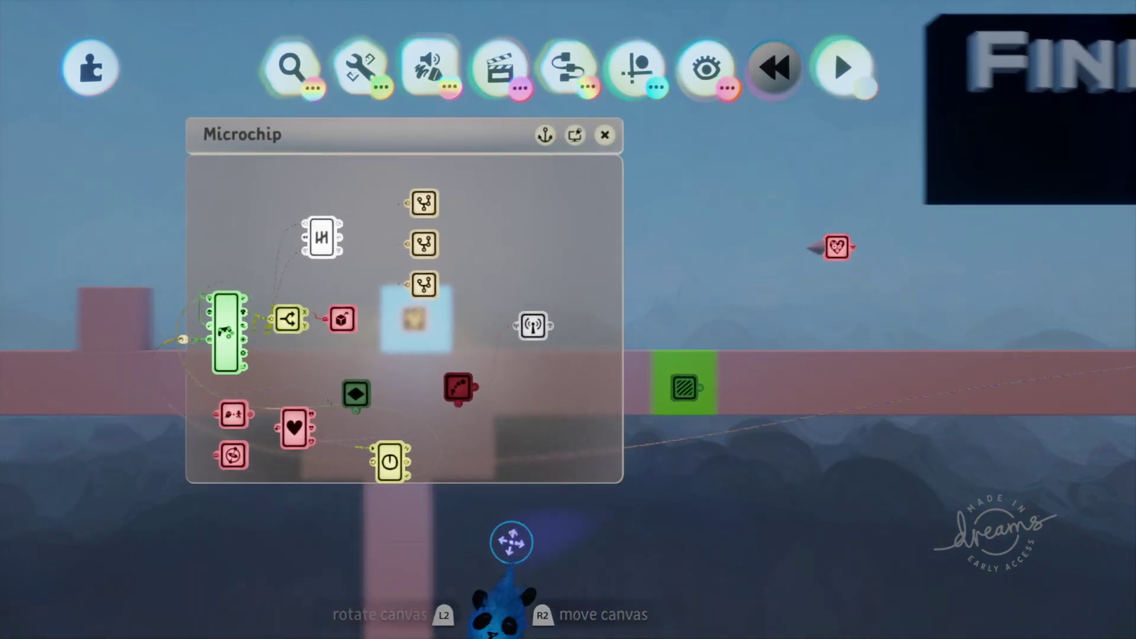
Step: Wire the No Health output of the cube Microchip's health gadget to the Reset Timer input of the Timer beside the finish sign
scroll(542, 477, right, 10)
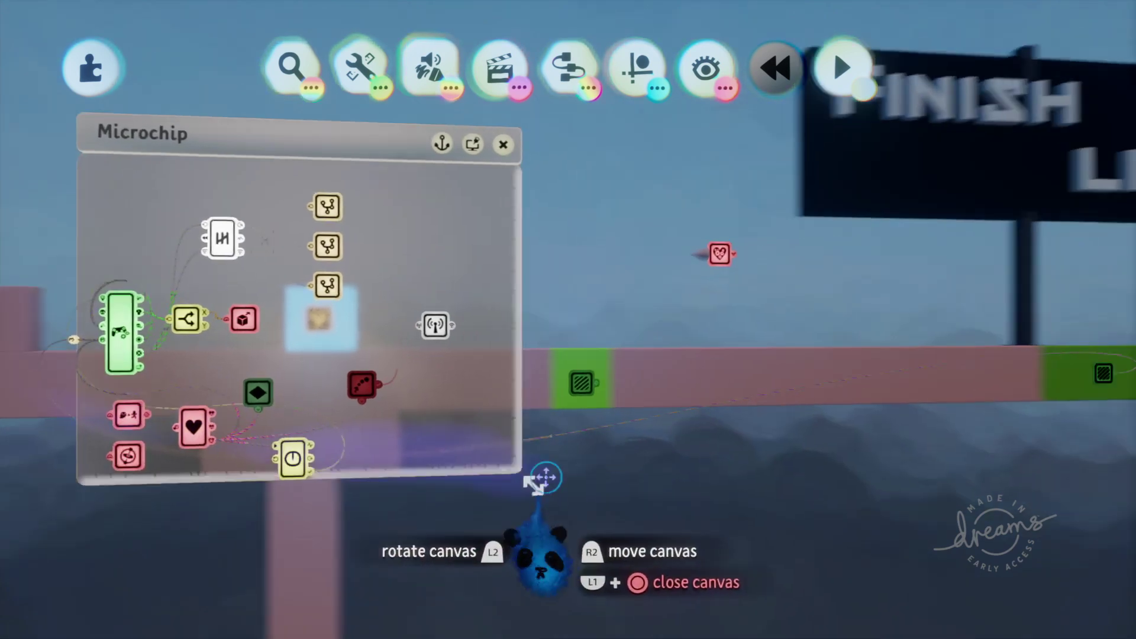
scroll(657, 131, right, 2)
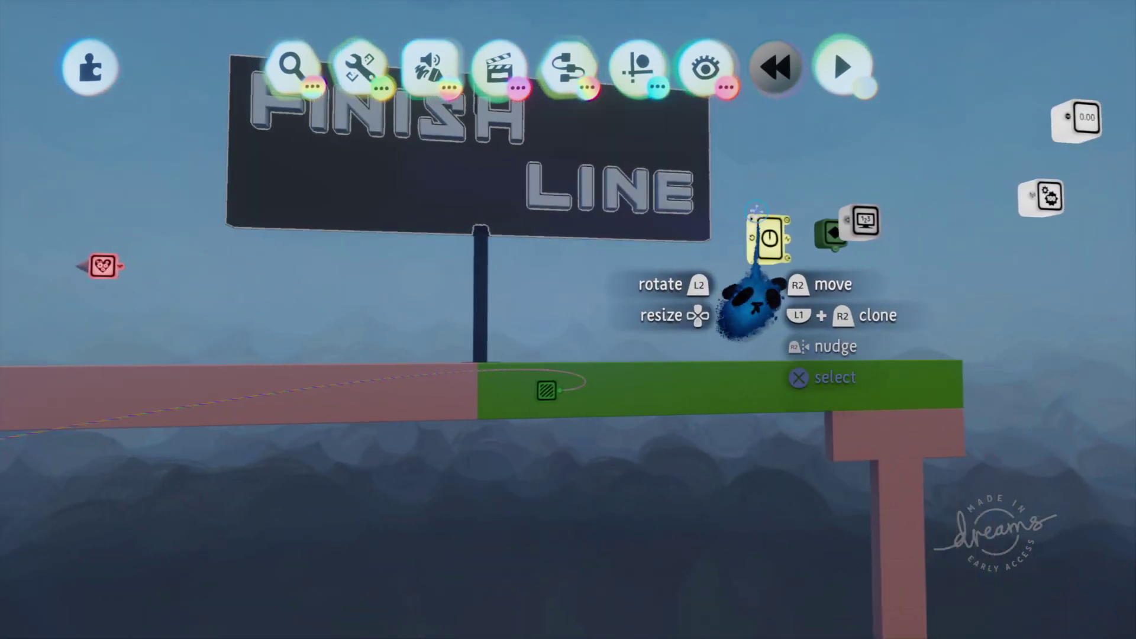
scroll(492, 467, left, 8)
scroll(522, 494, up, 2)
scroll(524, 557, left, 4)
scroll(527, 568, up, 4)
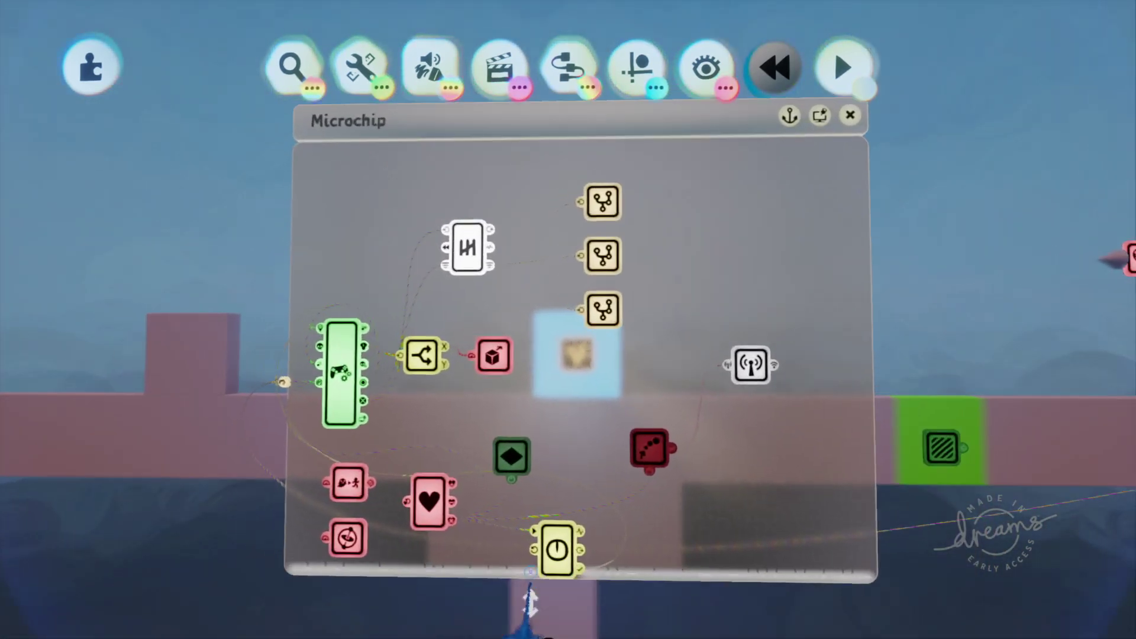
scroll(544, 467, down, 2)
scroll(521, 443, up, 2)
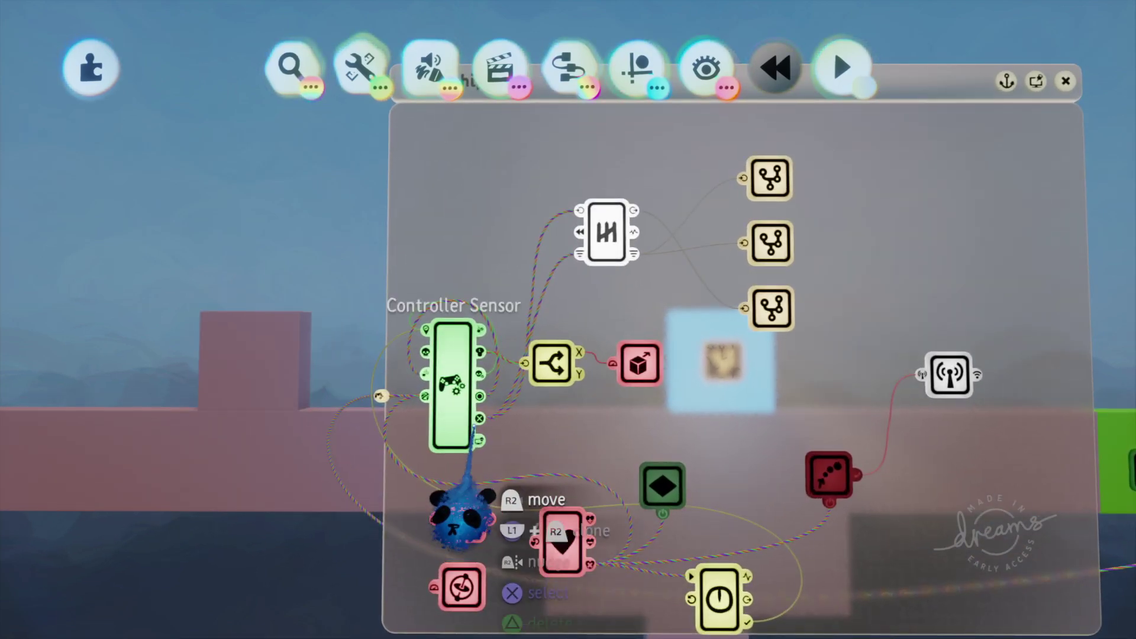
scroll(542, 597, down, 1)
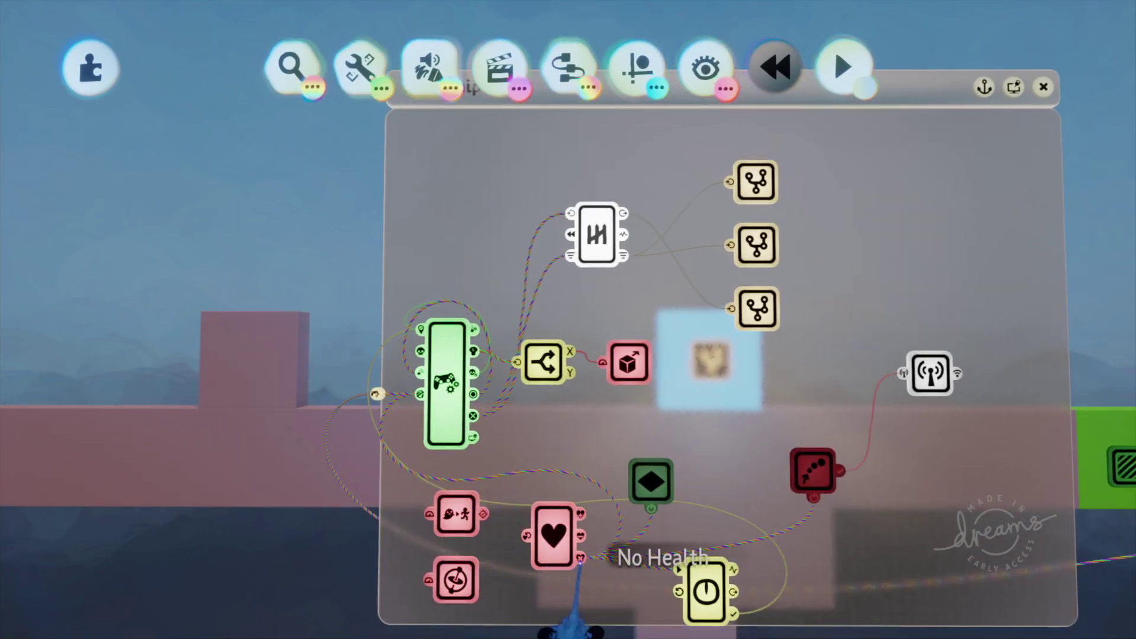
mouse_move(577, 618)
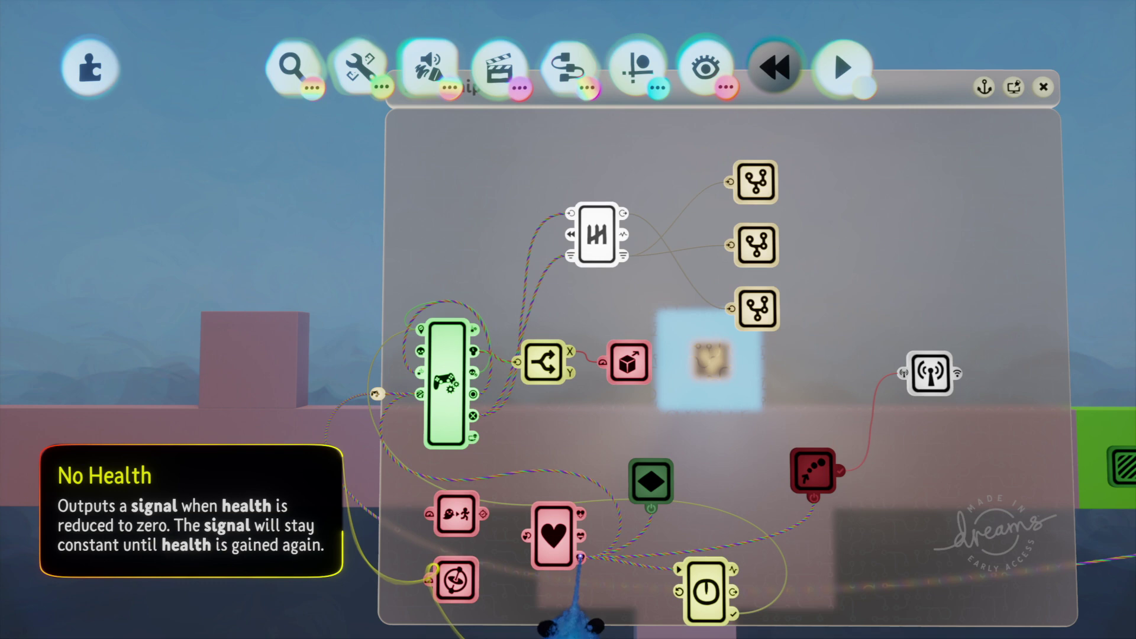
mouse_move(579, 558)
mouse_down()
mouse_move(586, 568)
mouse_move(680, 520)
mouse_move(694, 477)
mouse_move(714, 470)
mouse_move(702, 426)
mouse_move(714, 391)
mouse_move(664, 375)
mouse_move(733, 413)
mouse_move(756, 290)
mouse_up()
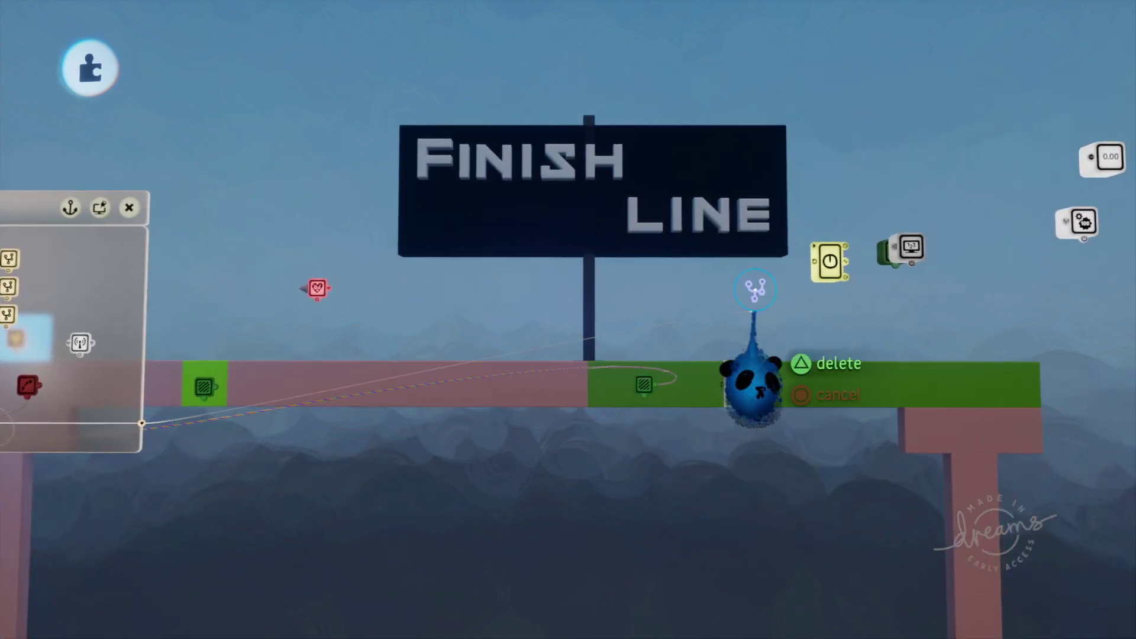
click(812, 263)
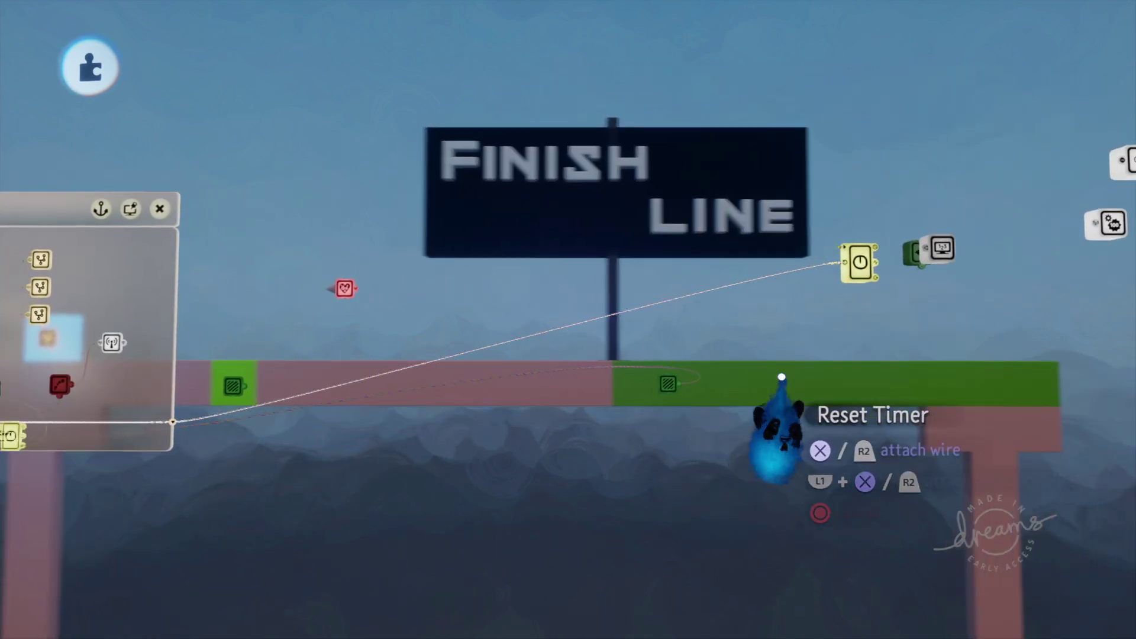
Step: Play-test the race timer by running the cube past the green trigger block towards the finish line
key(Escape)
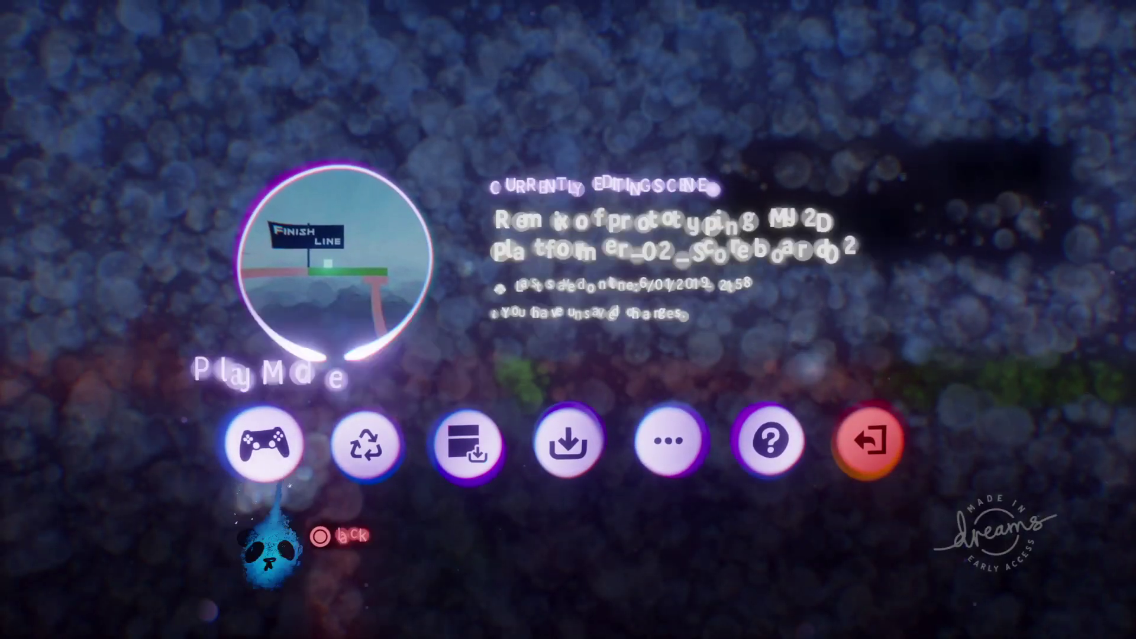
click(265, 436)
key(Right)
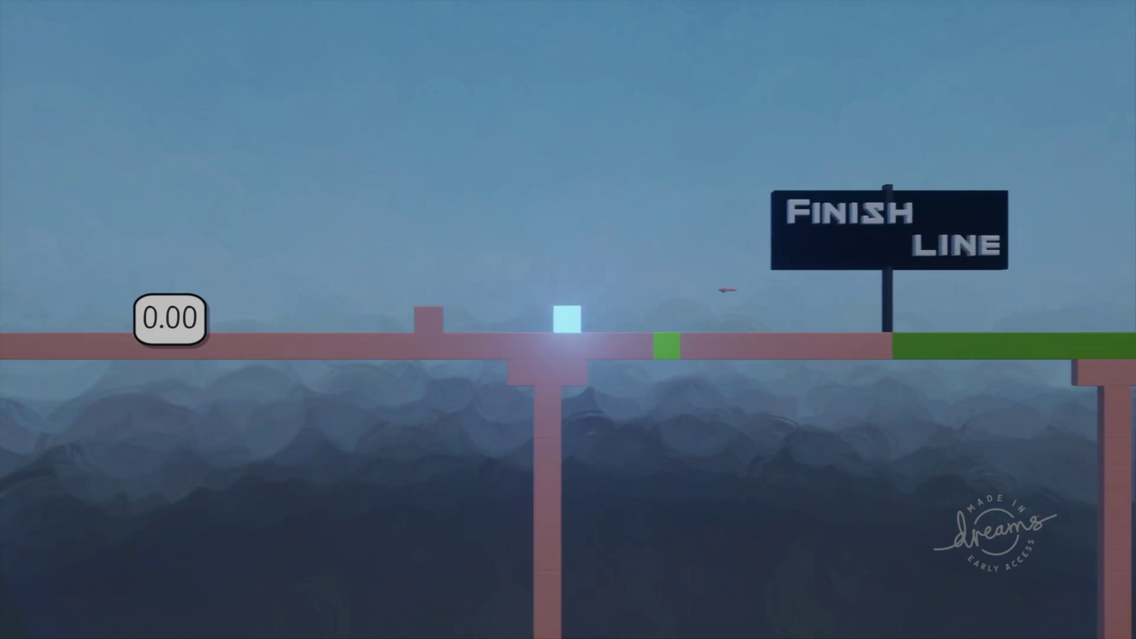
key(Right)
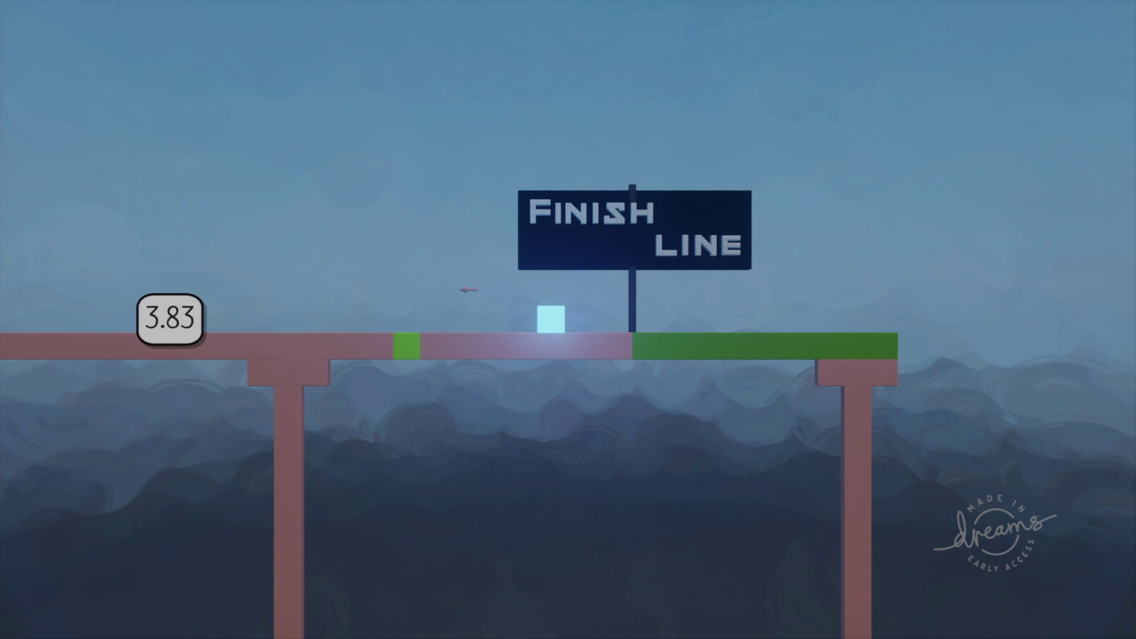
key(Right)
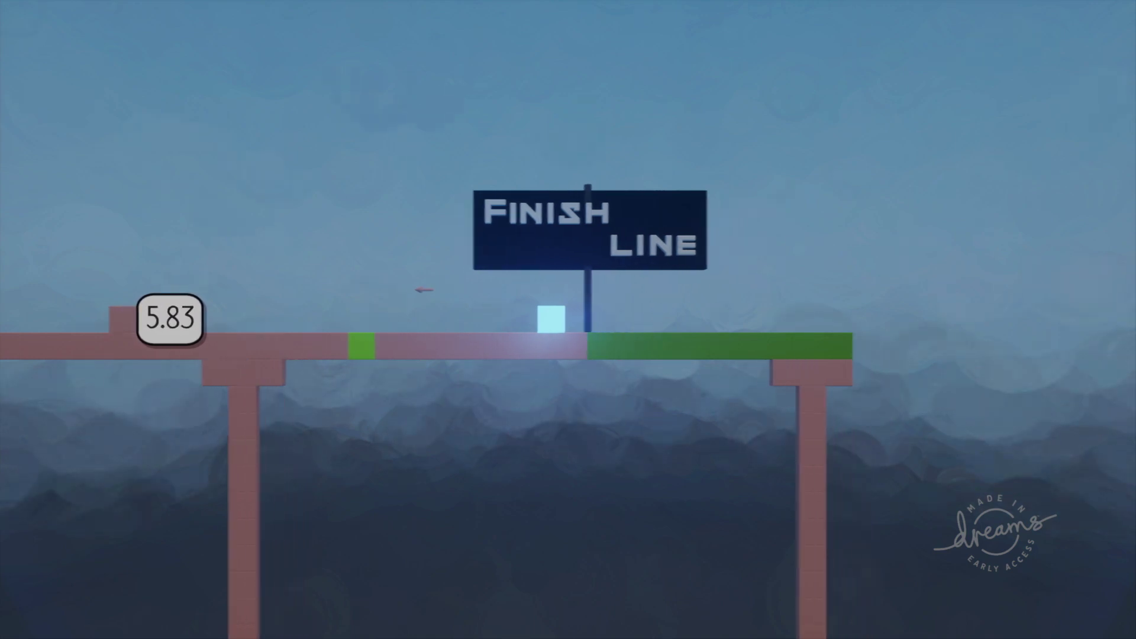